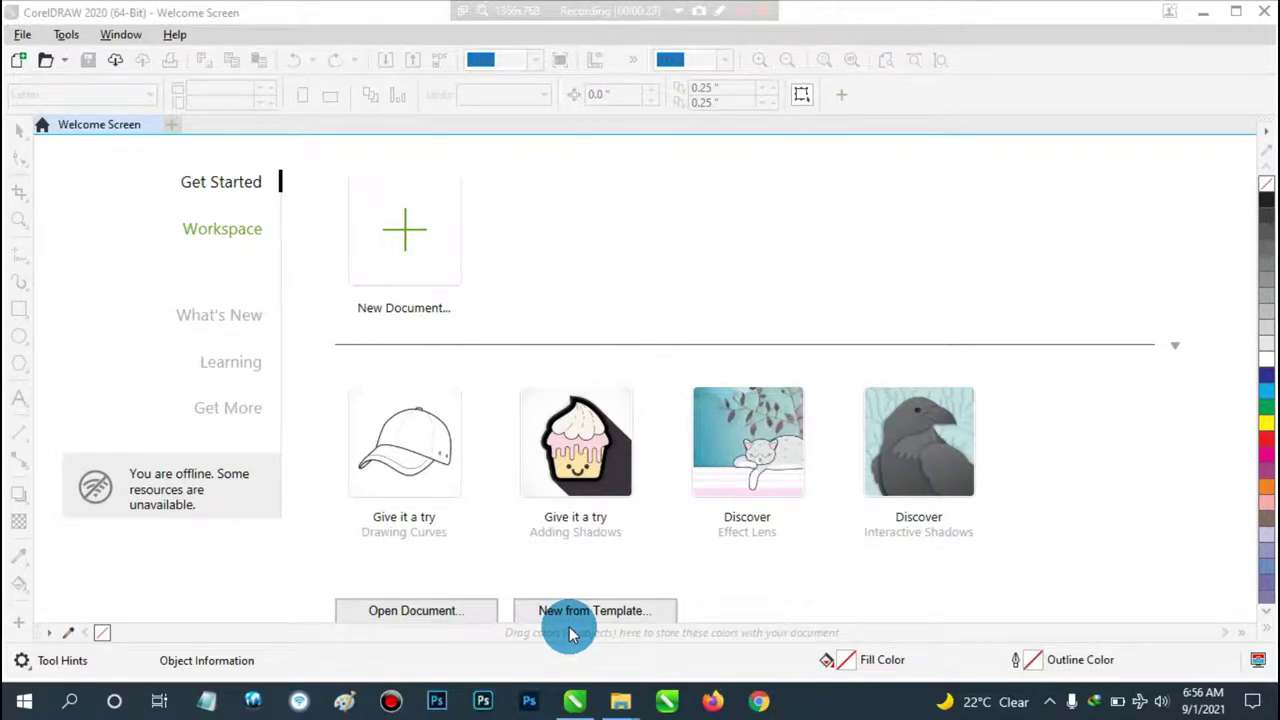
Review the folder of reference logos, then return to CorelDRAW.
mouse_move(620, 701)
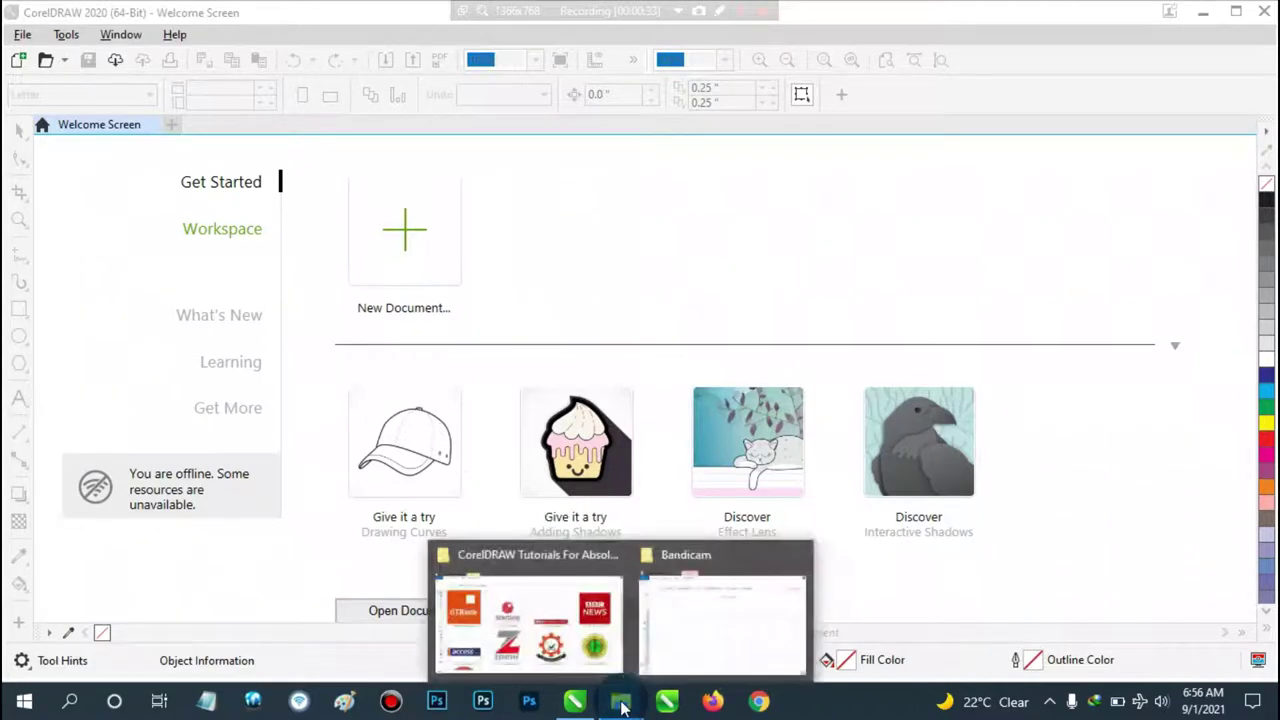
click(551, 645)
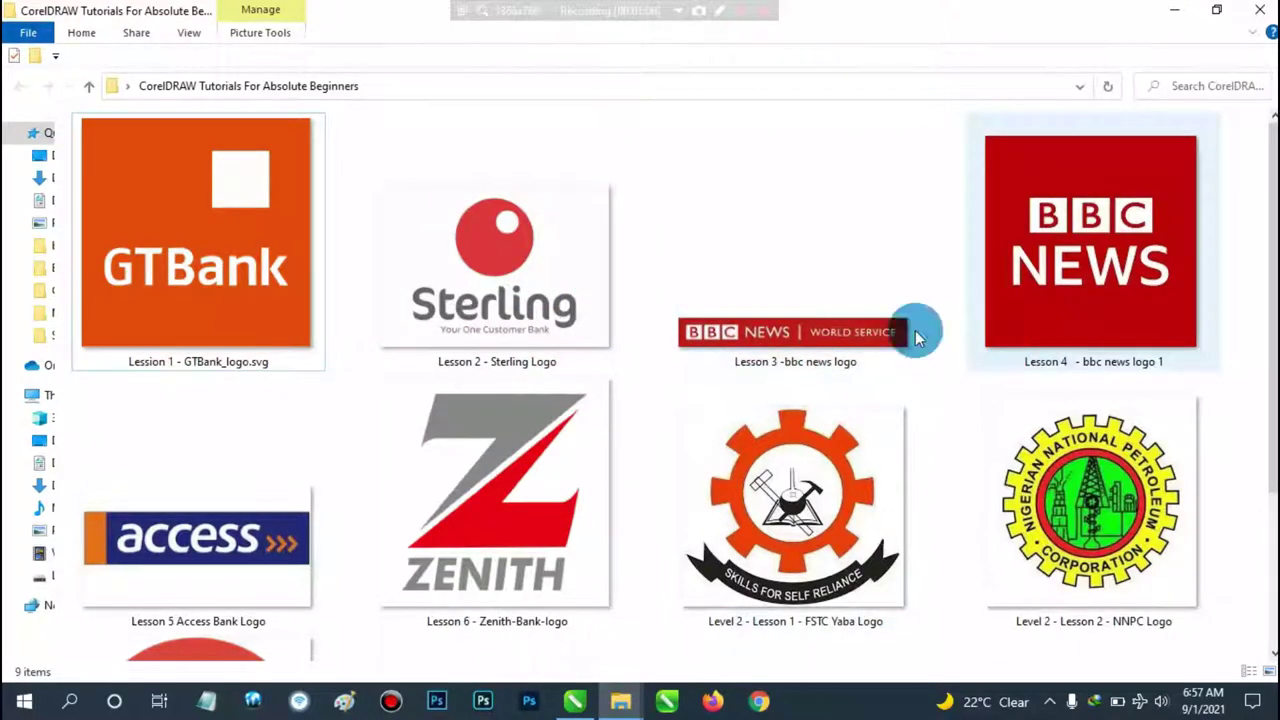
scroll(590, 490, down, 3)
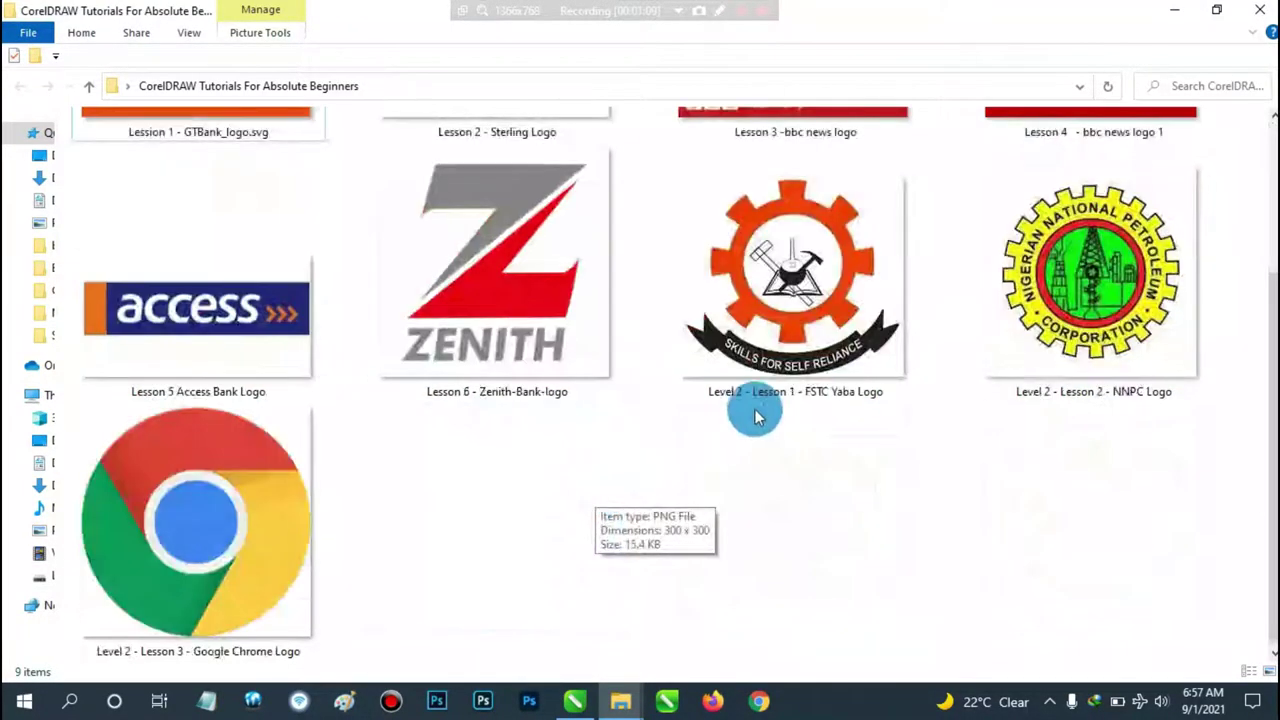
scroll(805, 390, up, 3)
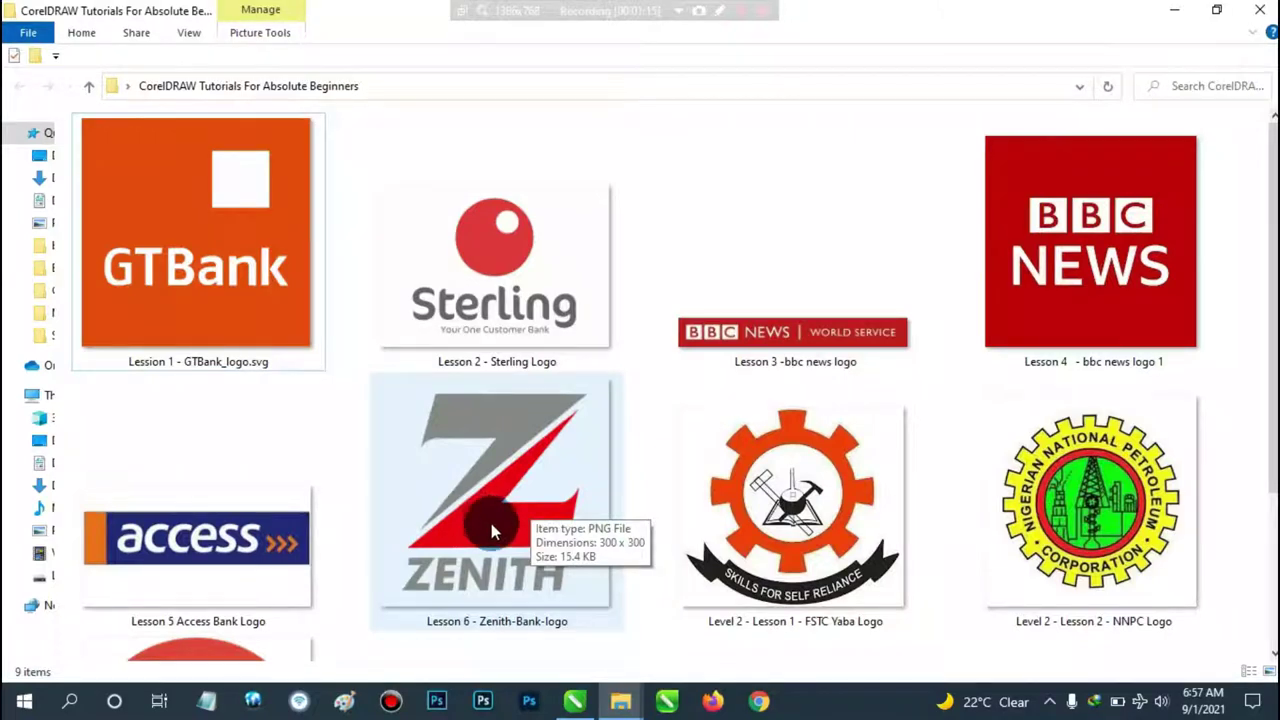
scroll(763, 509, down, 3)
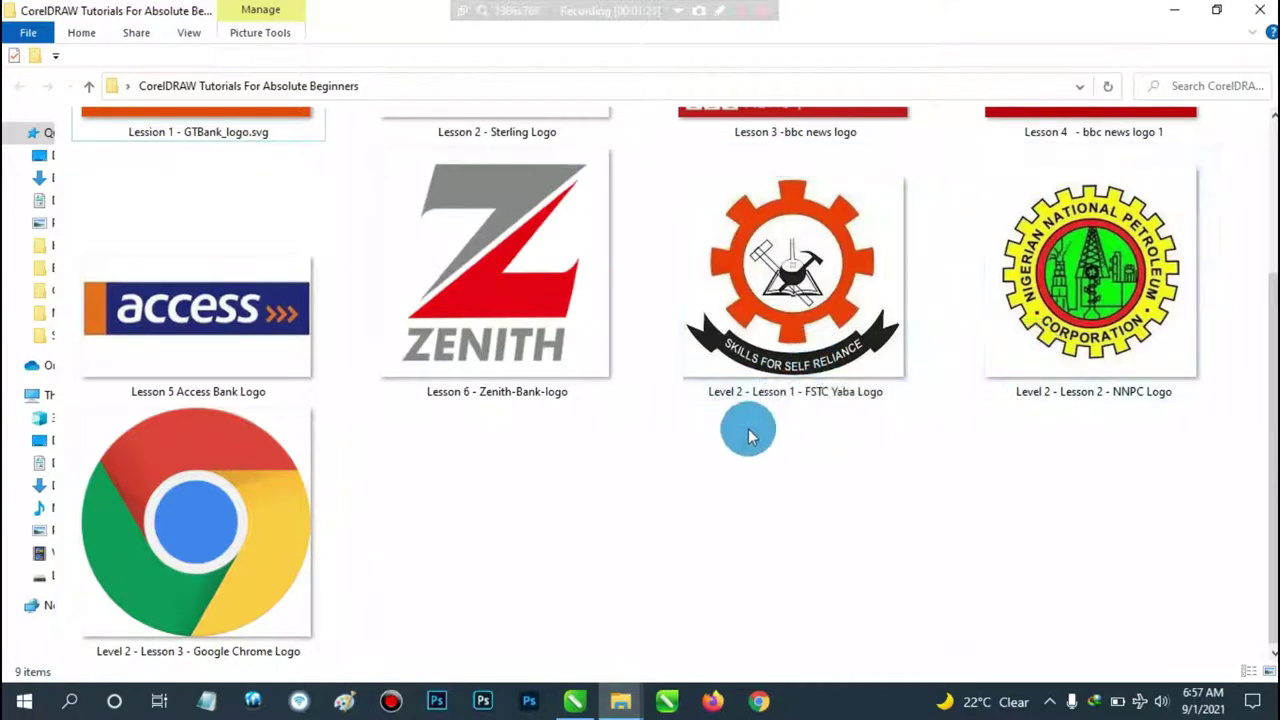
scroll(642, 479, up, 3)
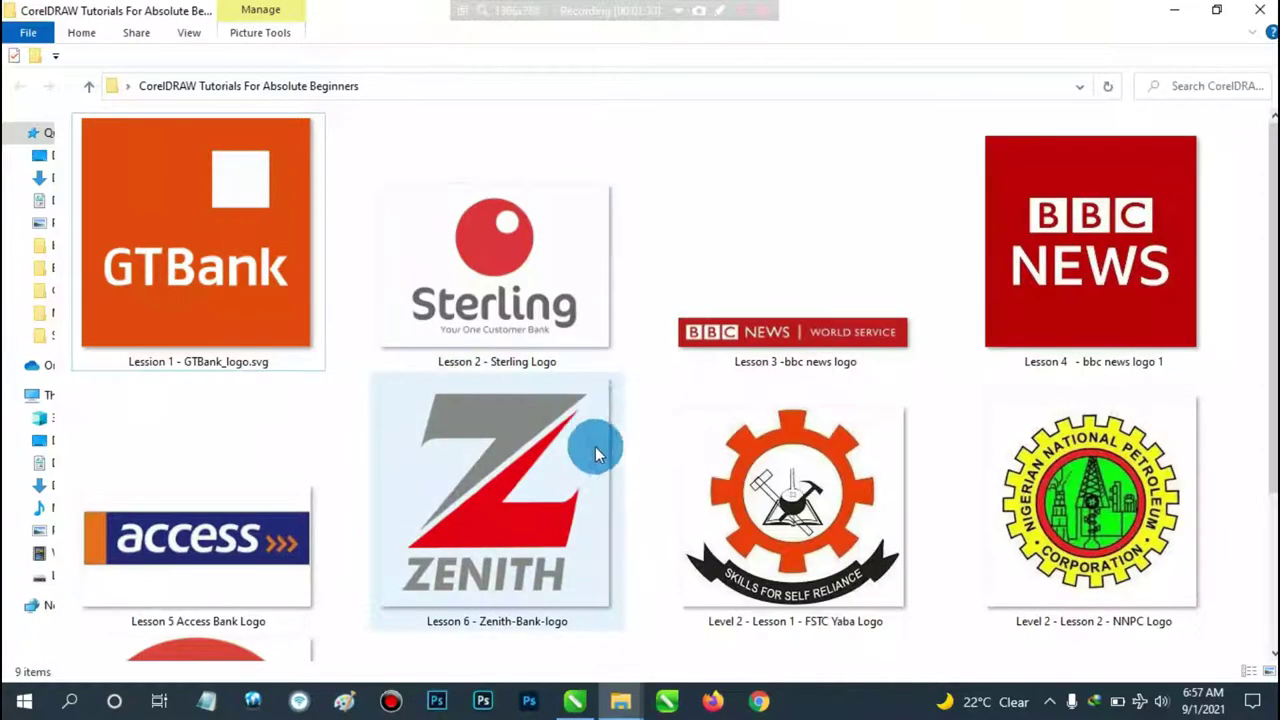
click(570, 702)
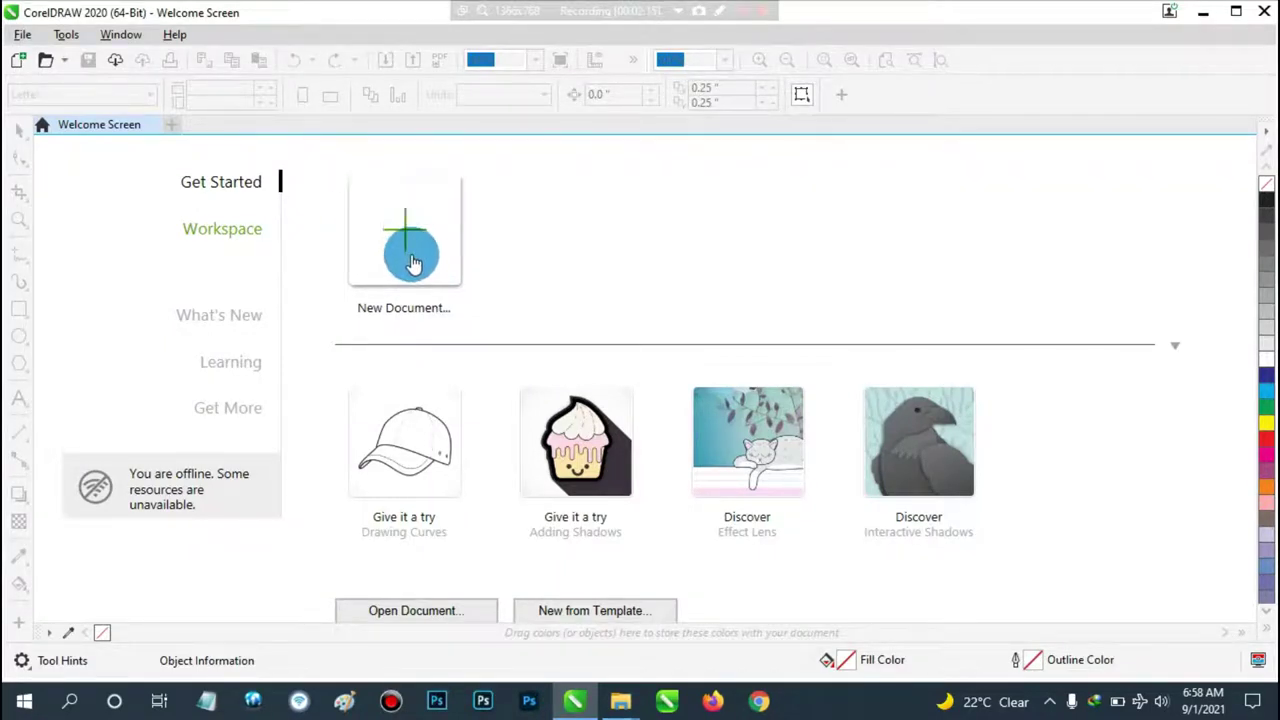
Open and close the new document settings twice, leaving the File menu open.
click(413, 263)
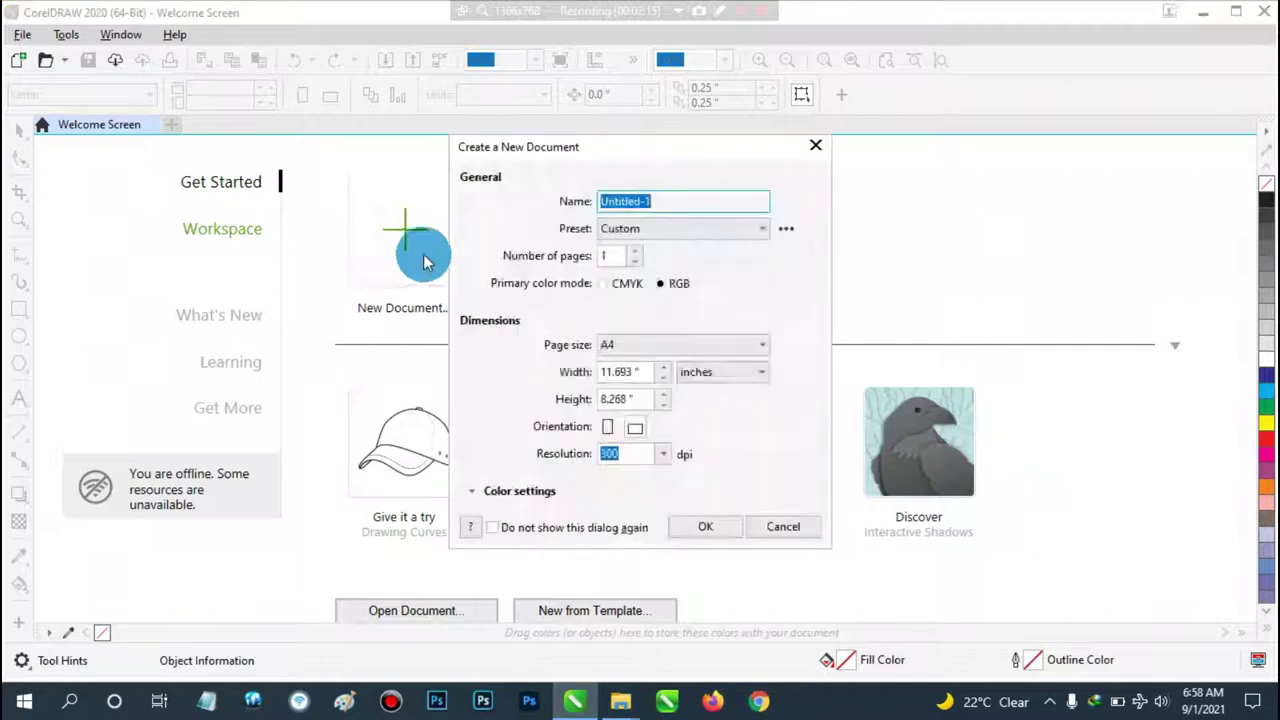
click(815, 146)
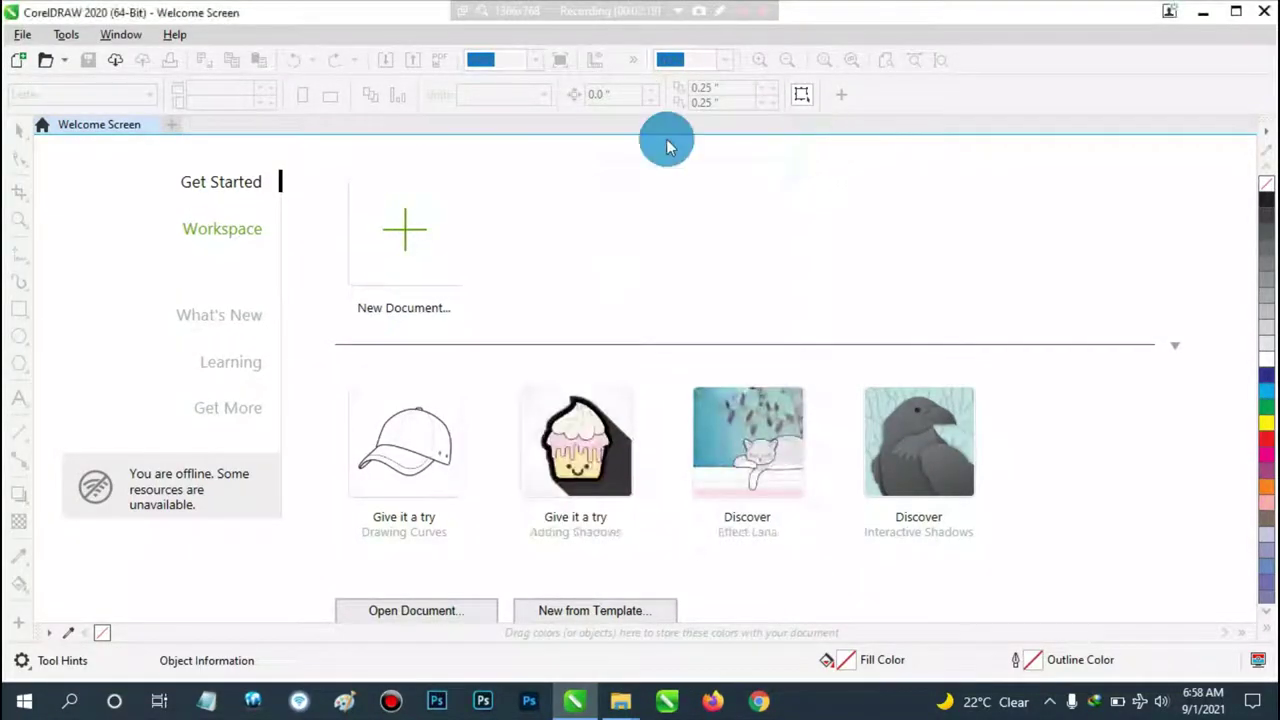
click(24, 36)
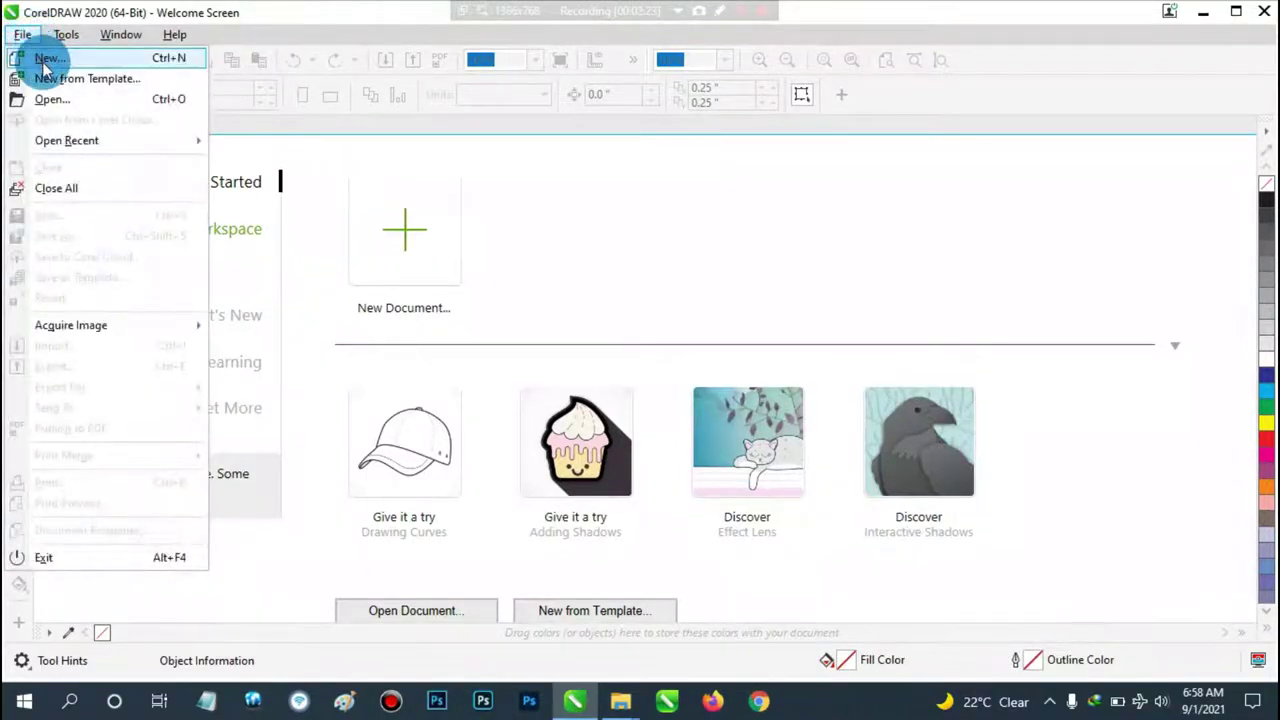
click(47, 59)
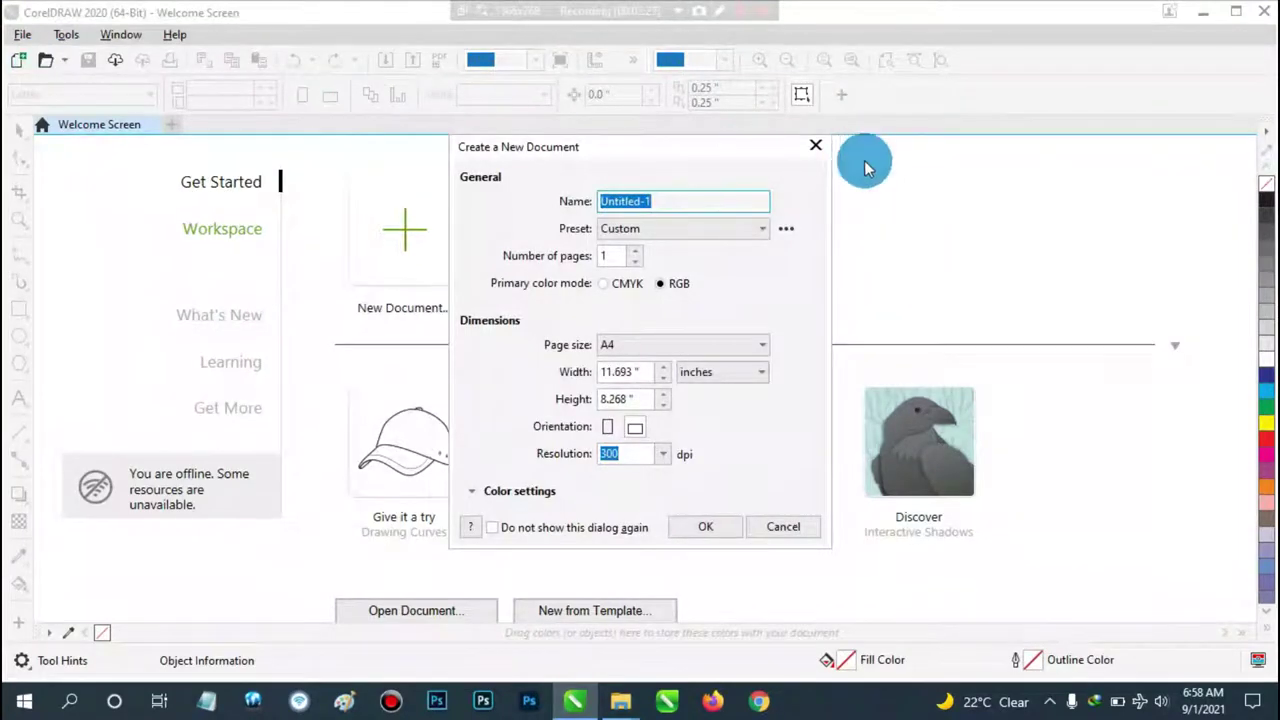
click(813, 146)
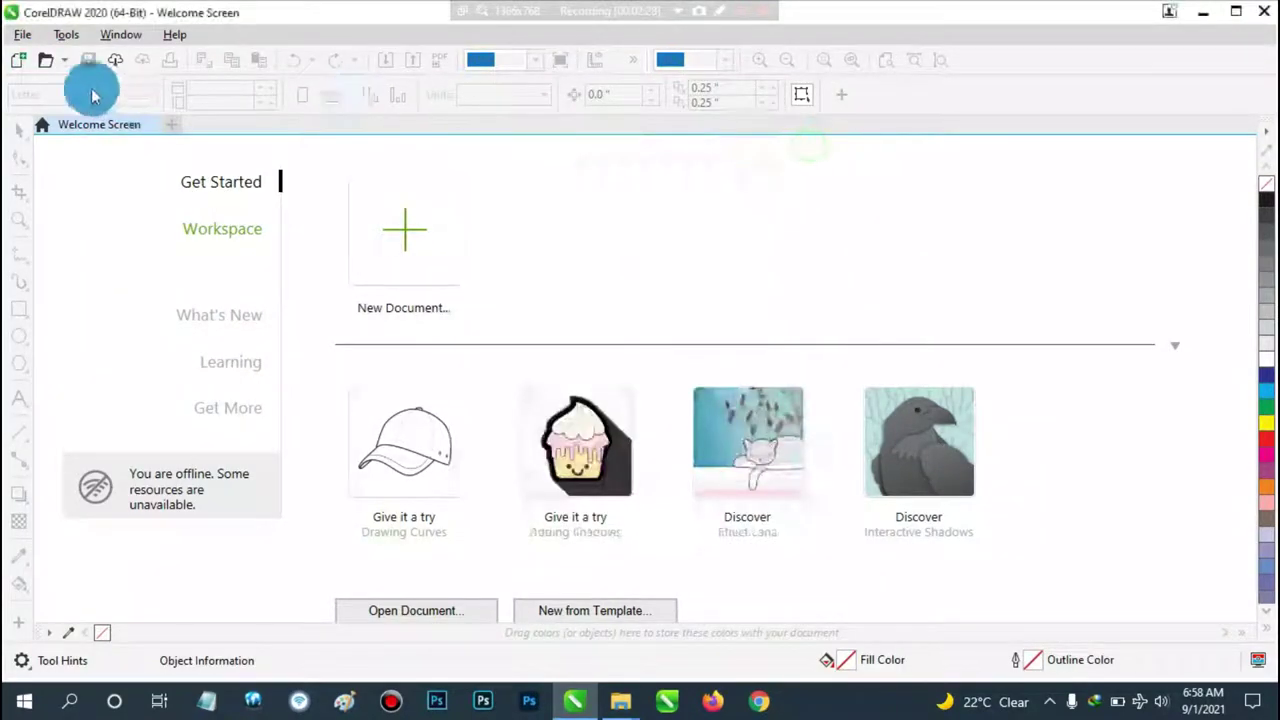
click(22, 36)
click(23, 37)
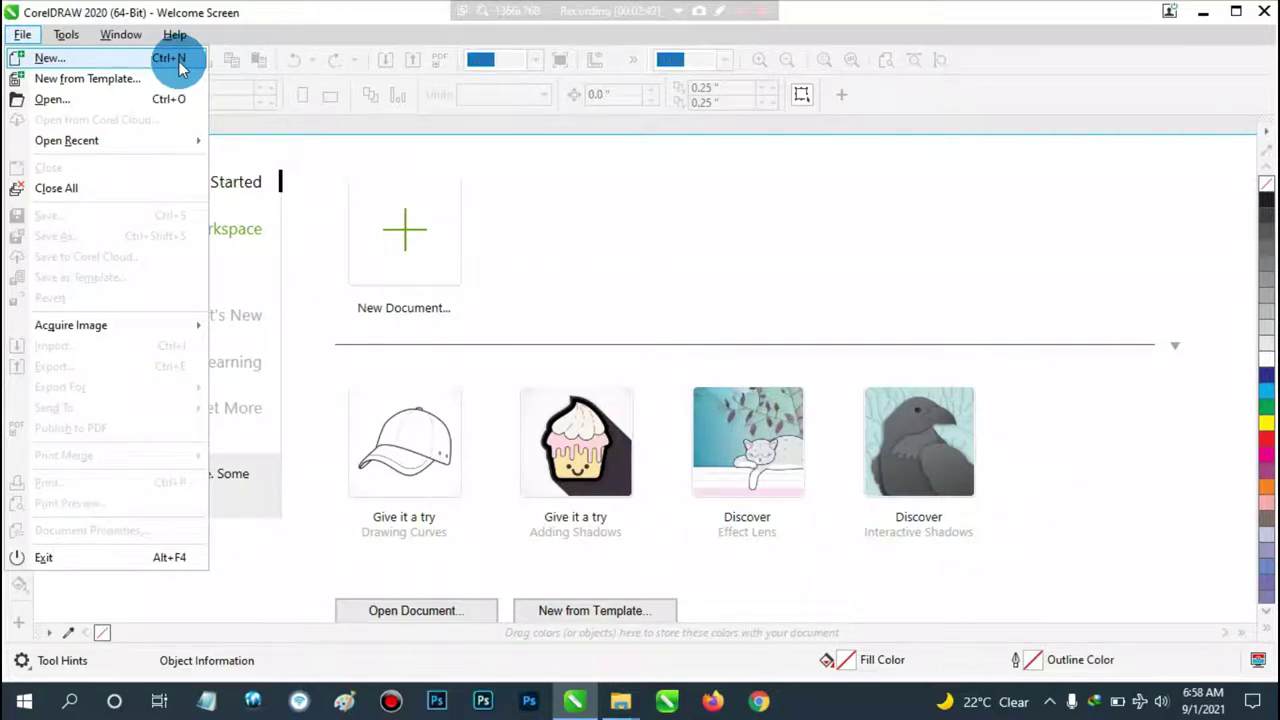
Start a new document and begin naming it GTBank Logo, starting with 'GT'.
click(165, 59)
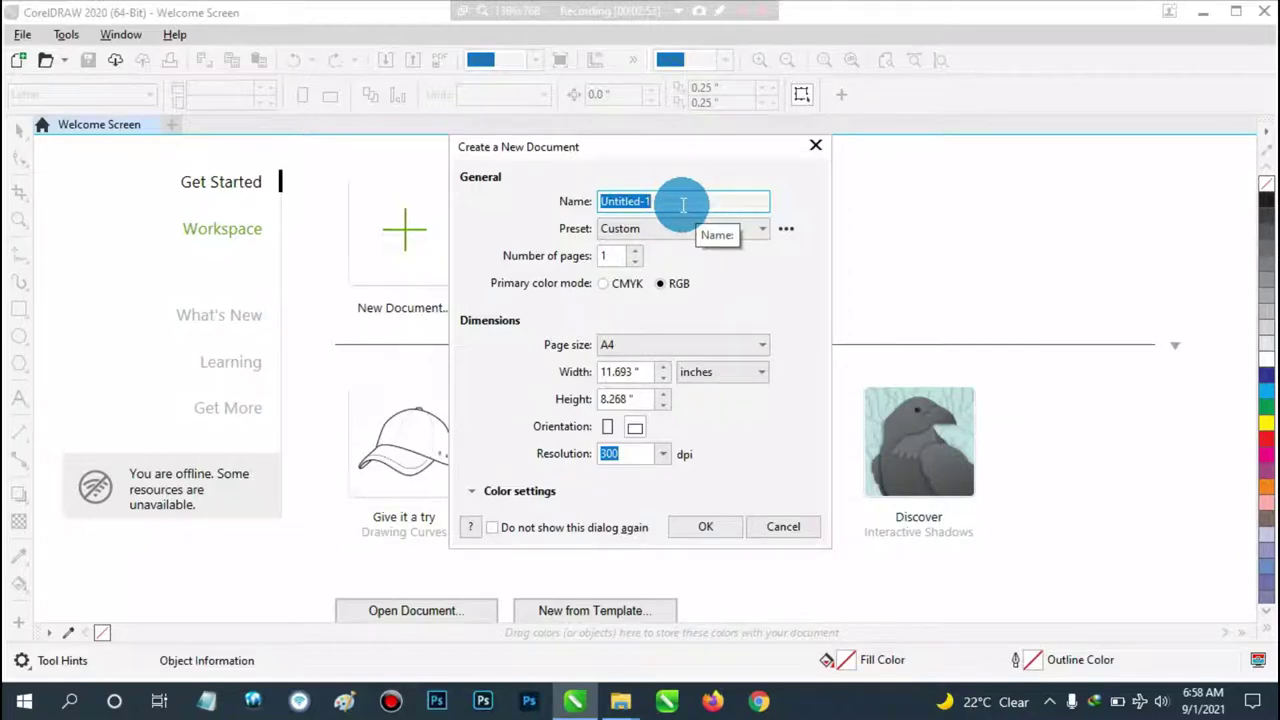
text(G)
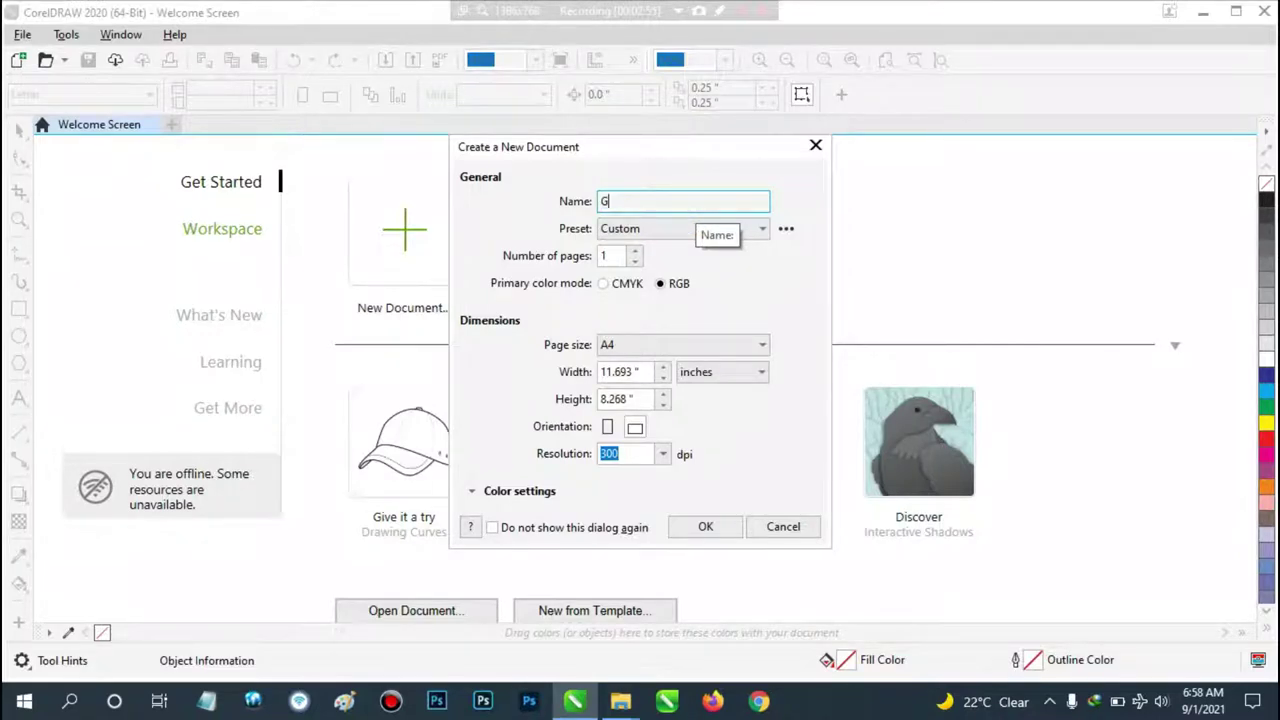
text(TBank Logo)
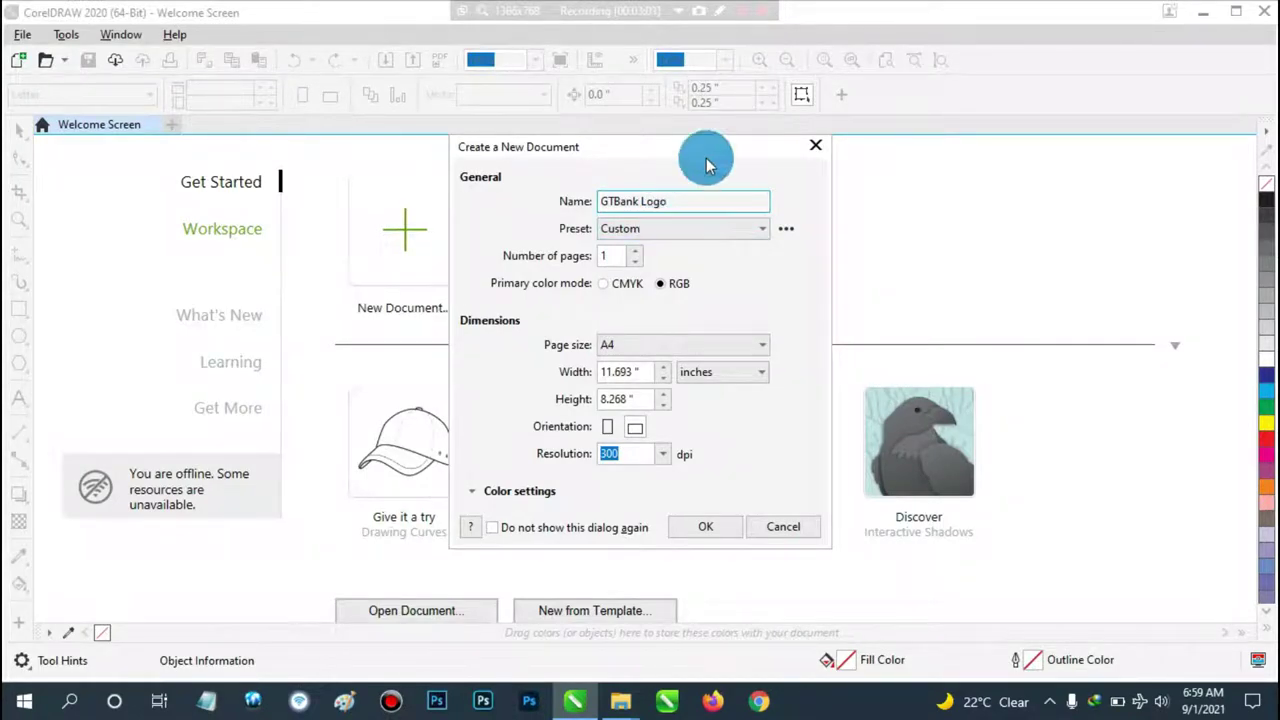
double_click(655, 201)
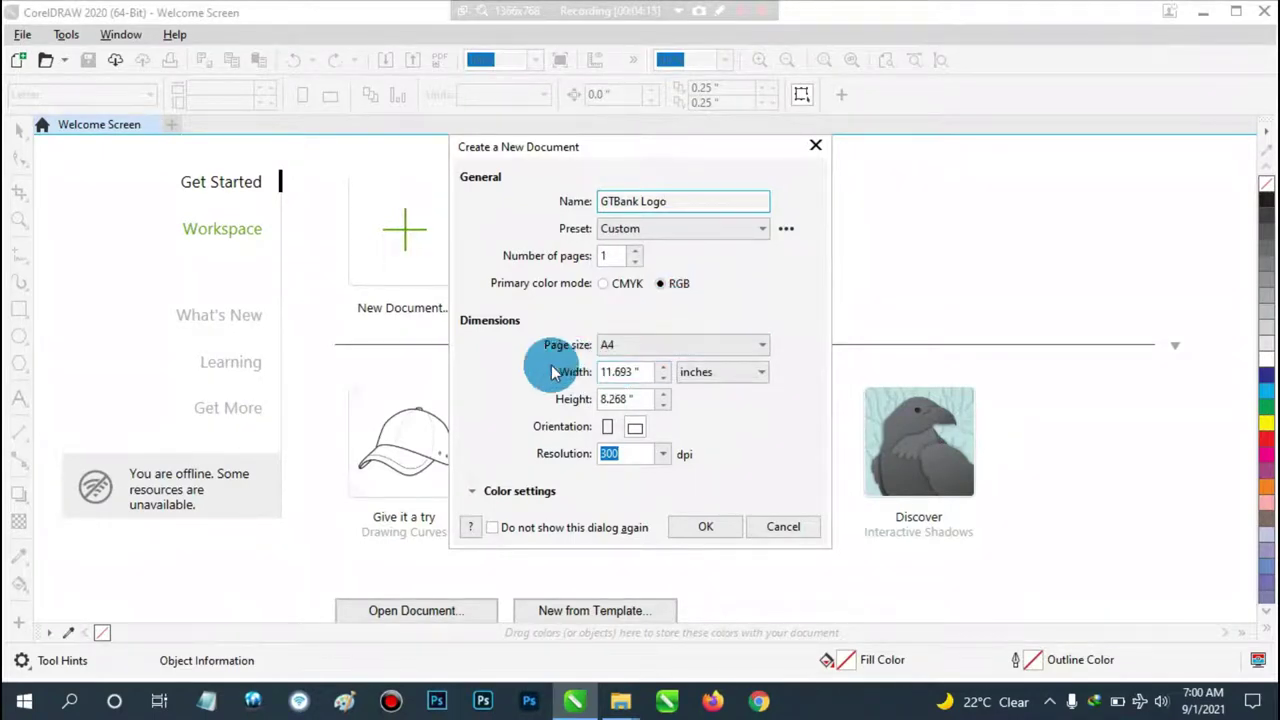
Set the new page to A4 in inches, landscape orientation, at 300 dpi.
click(728, 344)
scroll(662, 506, down, 3)
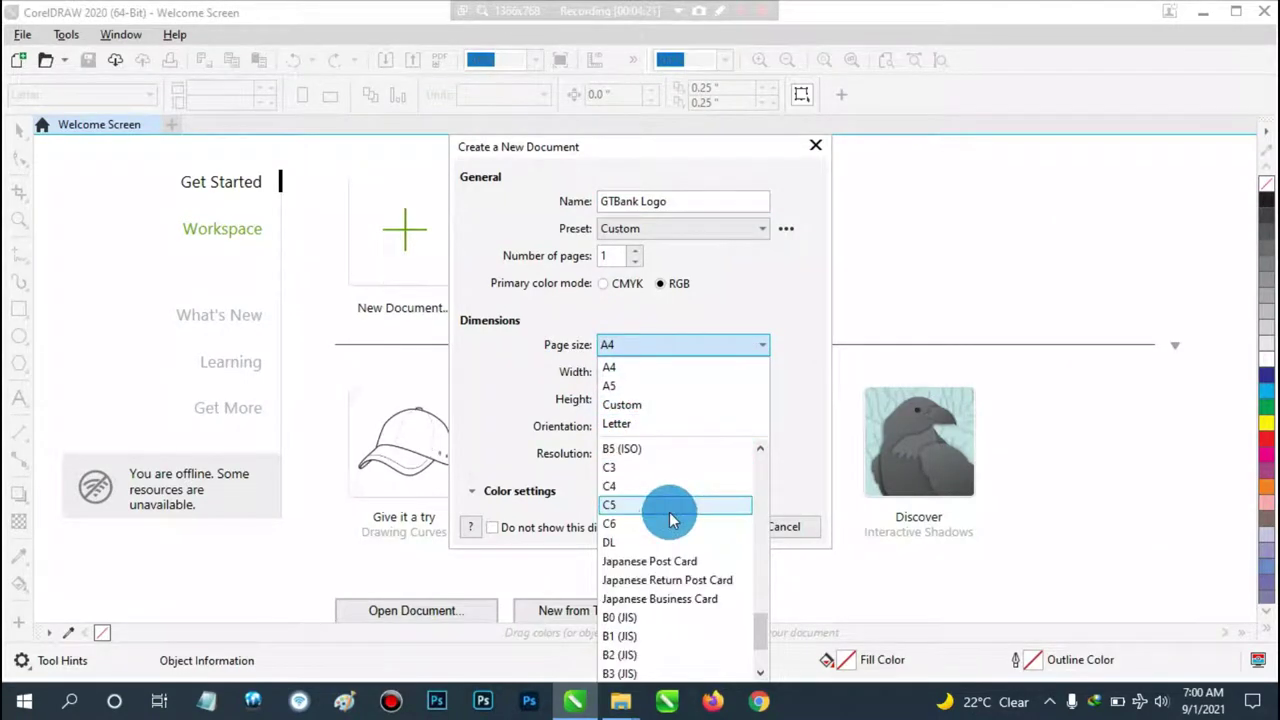
scroll(660, 505, up, 3)
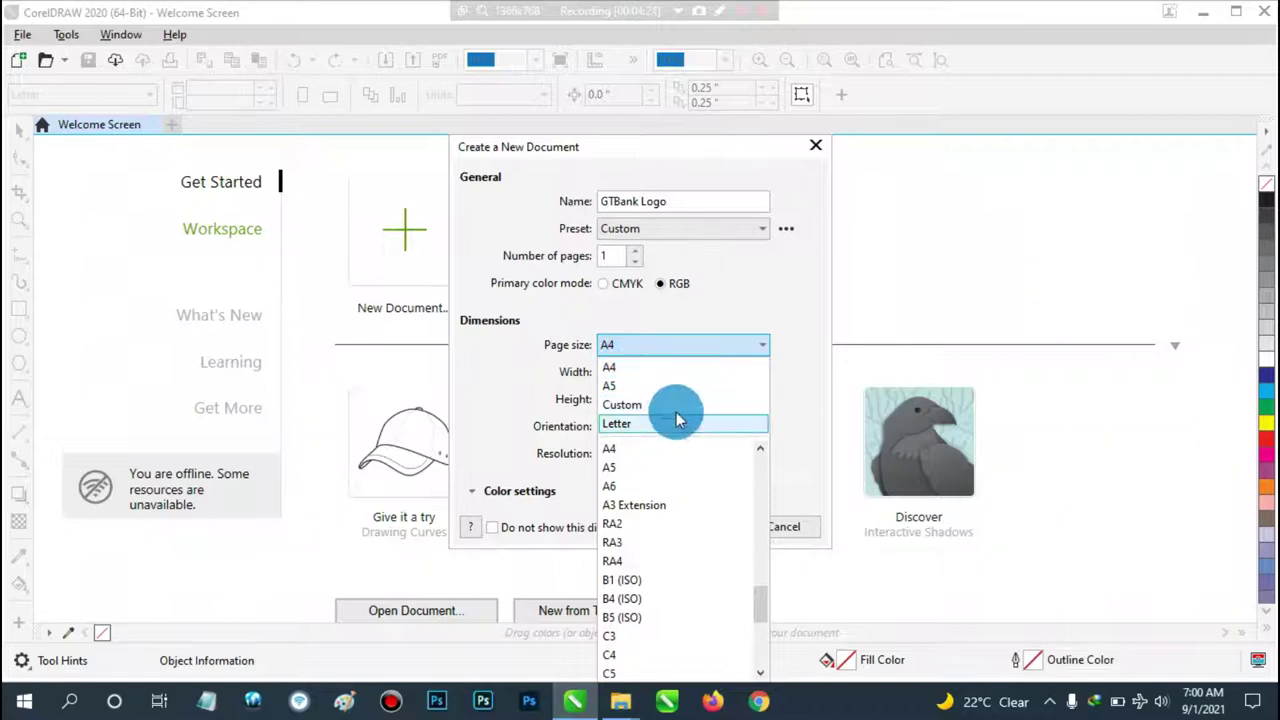
click(628, 370)
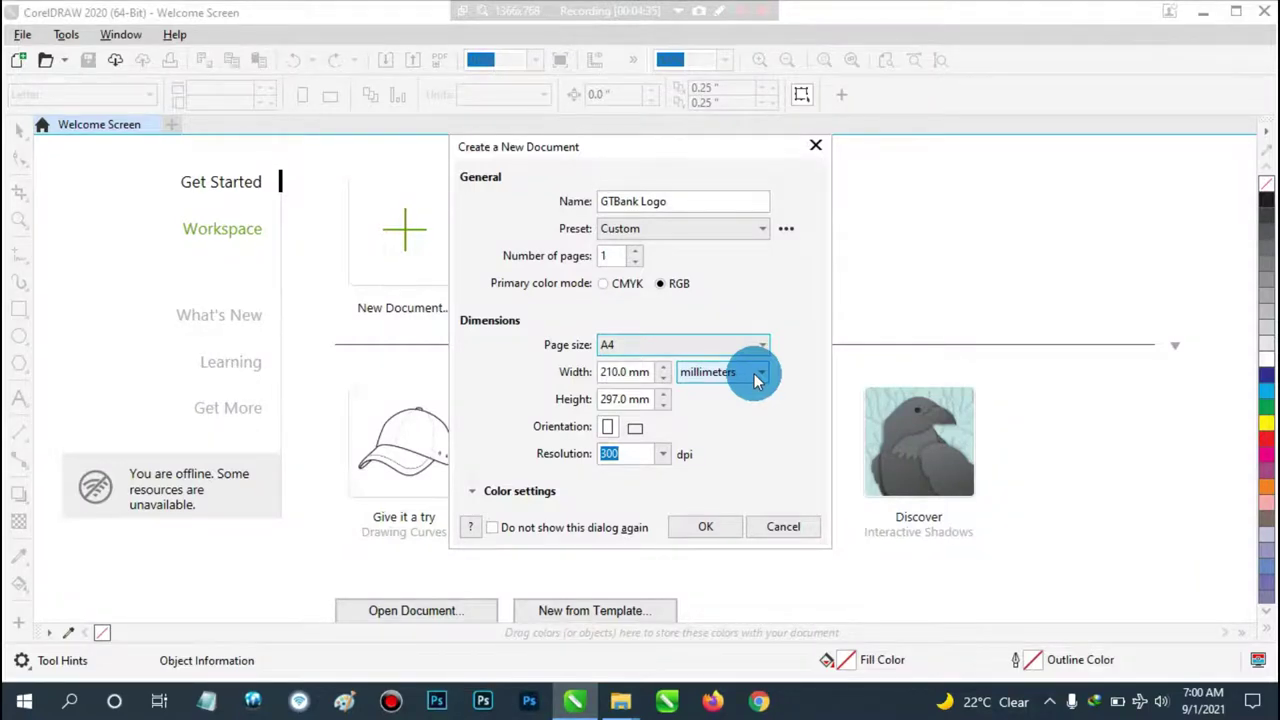
click(757, 376)
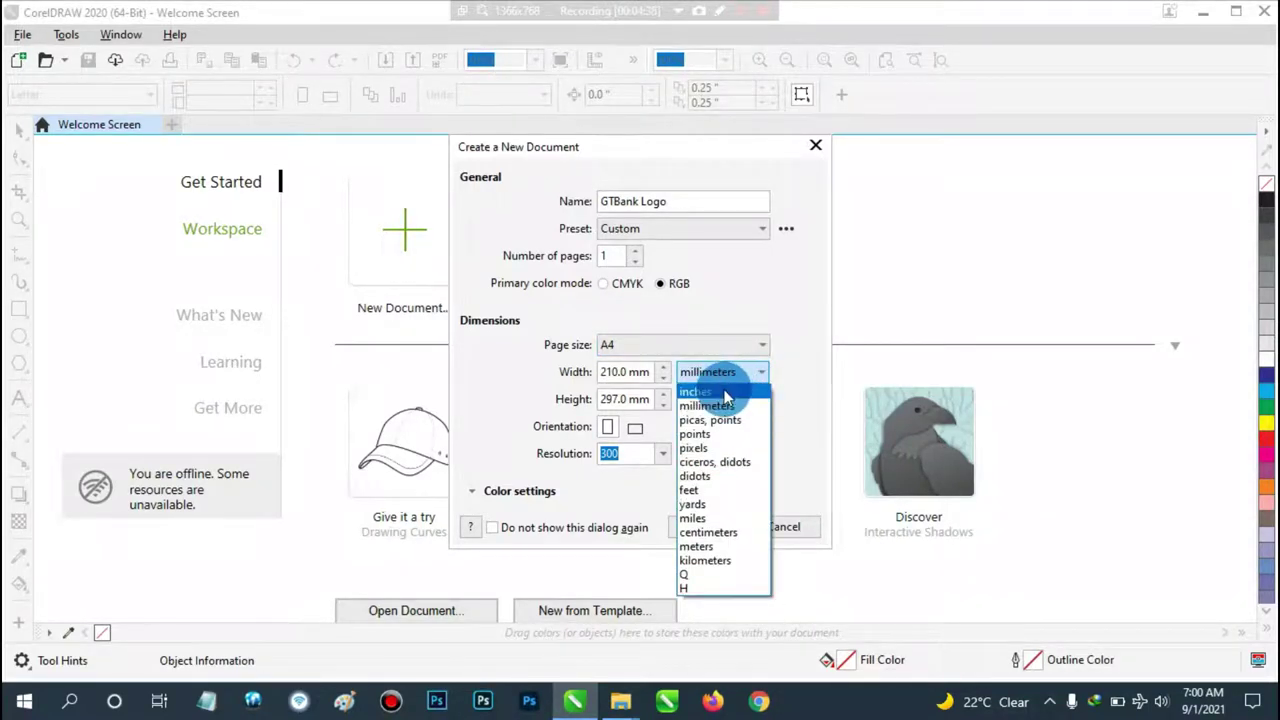
click(725, 394)
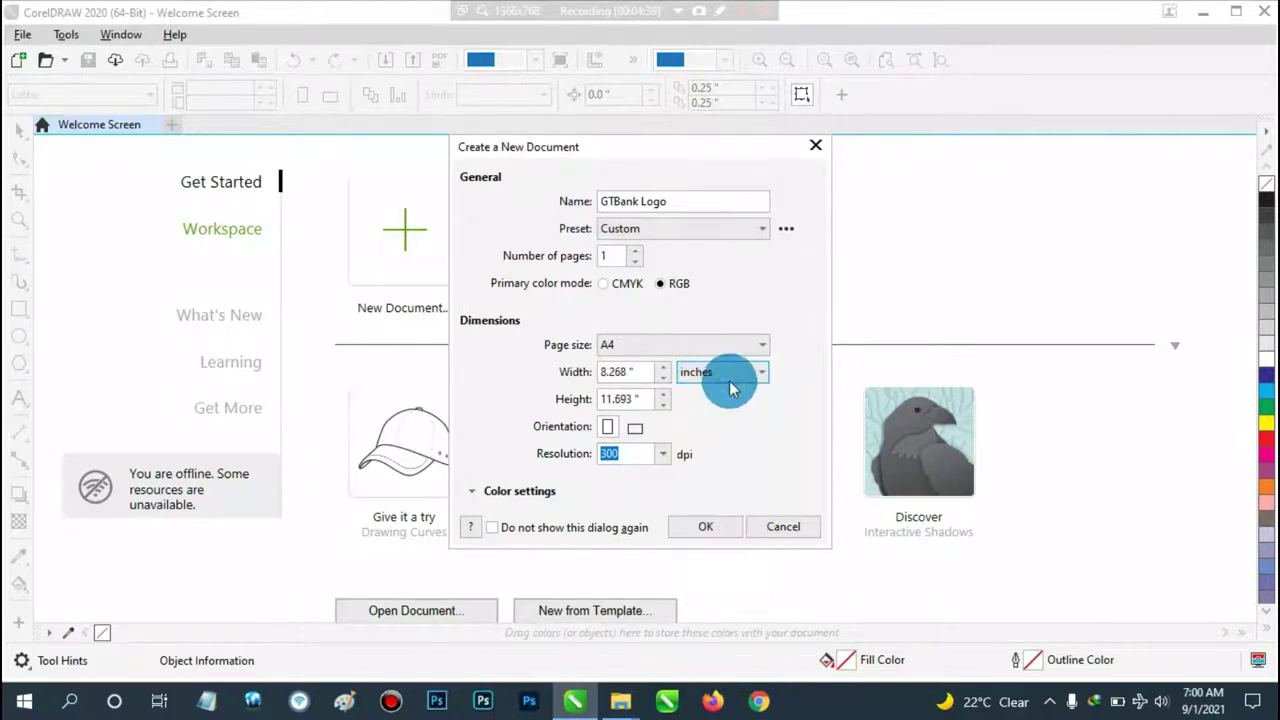
click(730, 376)
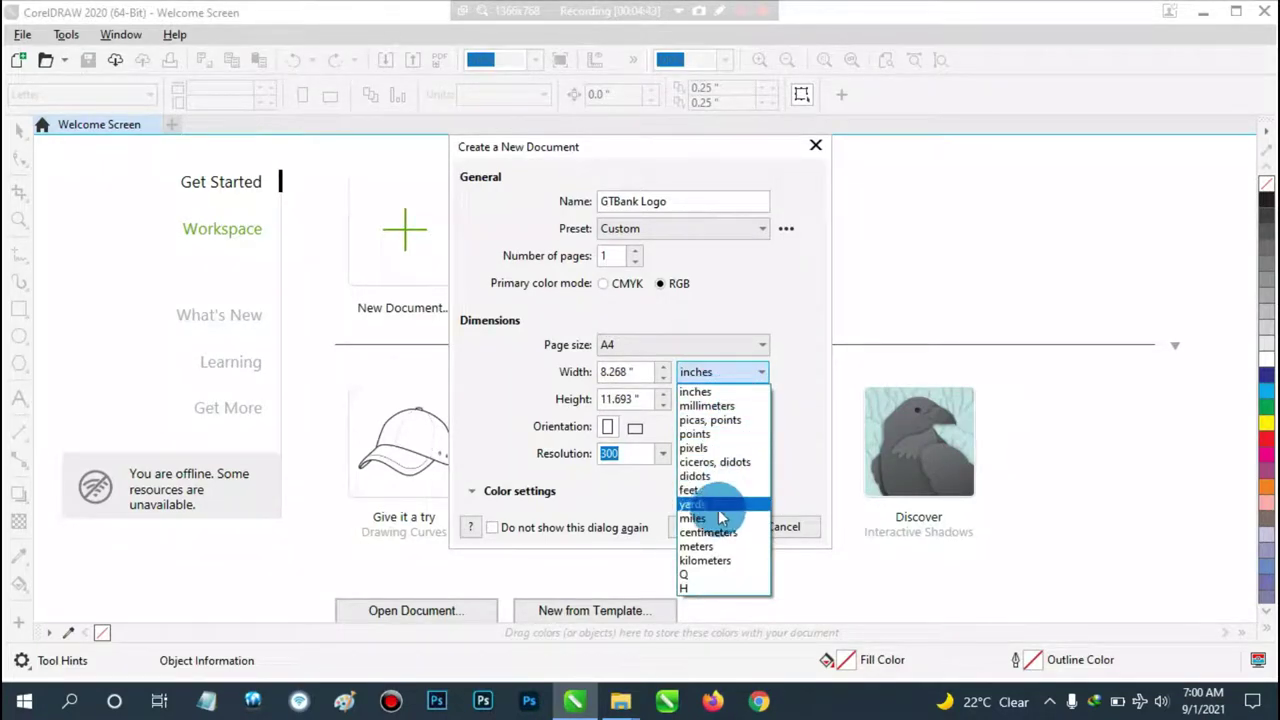
click(708, 376)
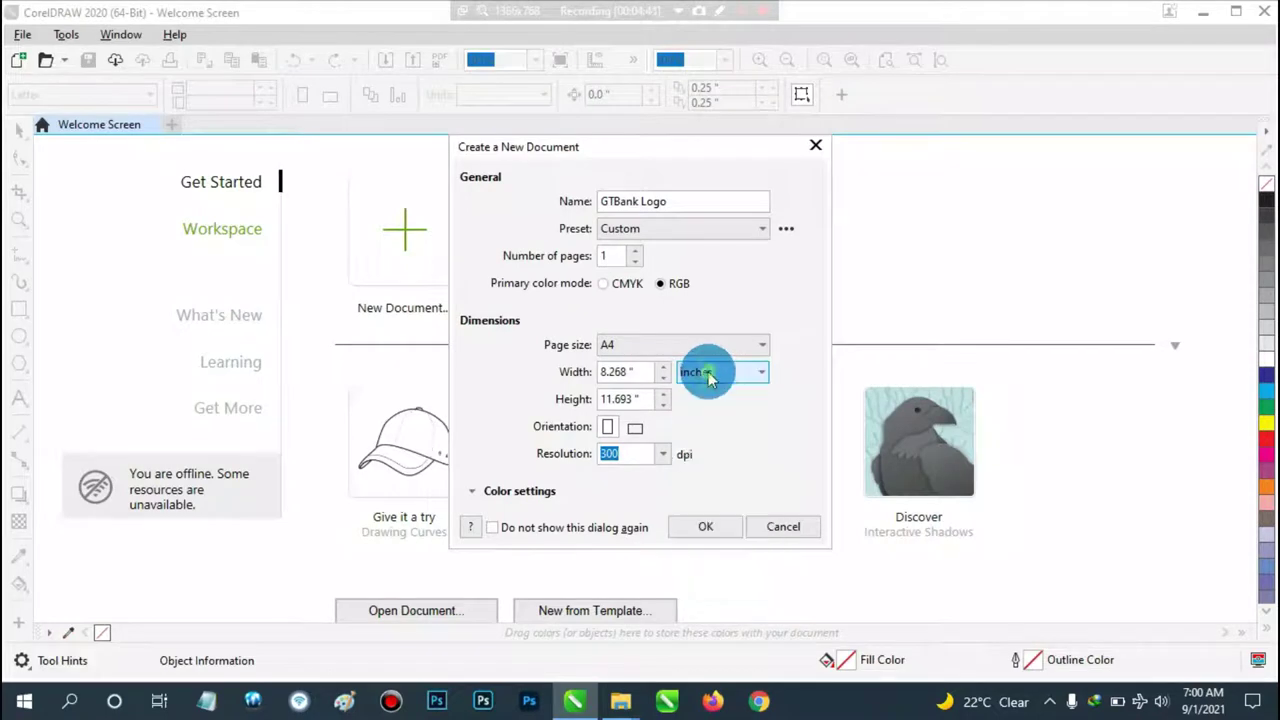
click(636, 438)
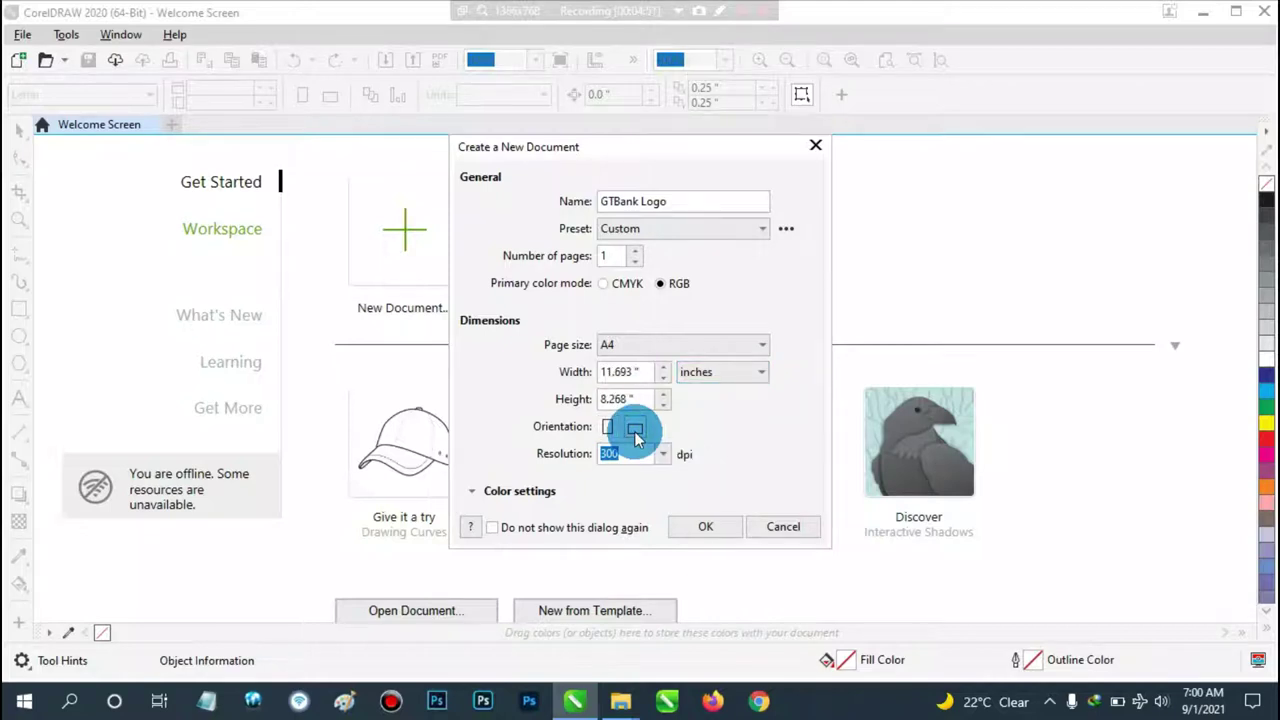
click(605, 428)
click(638, 430)
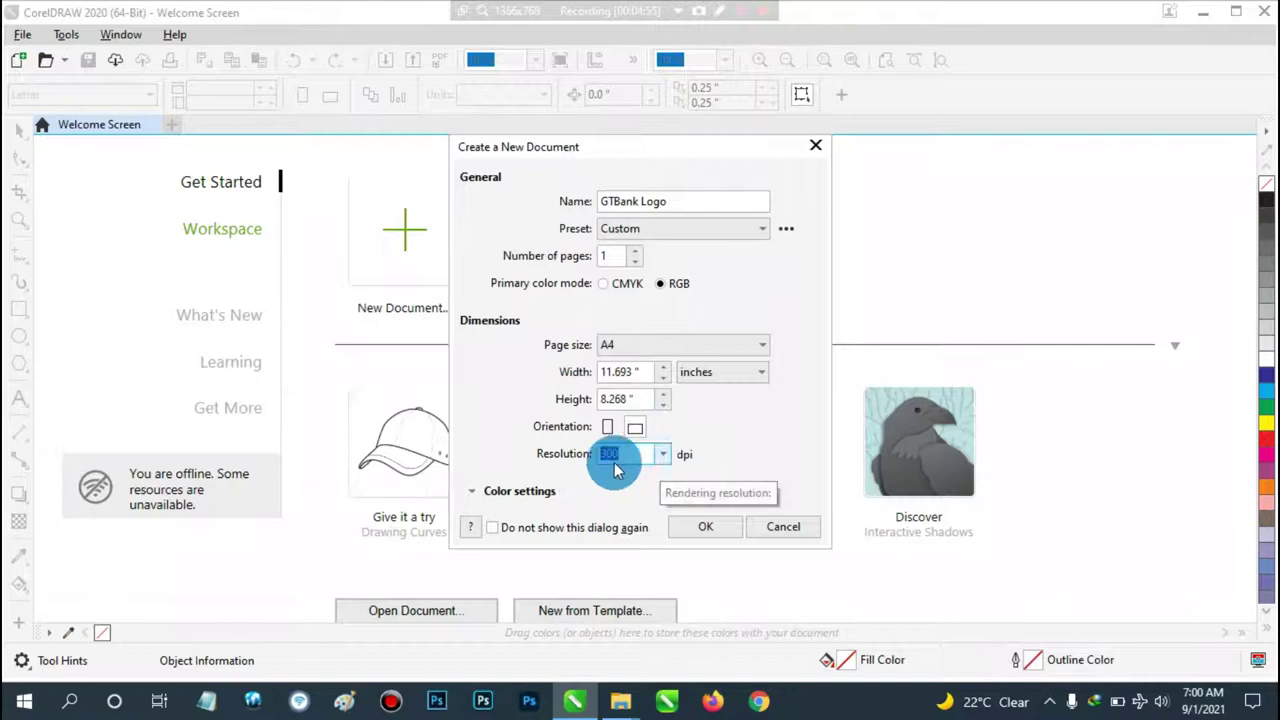
double_click(612, 456)
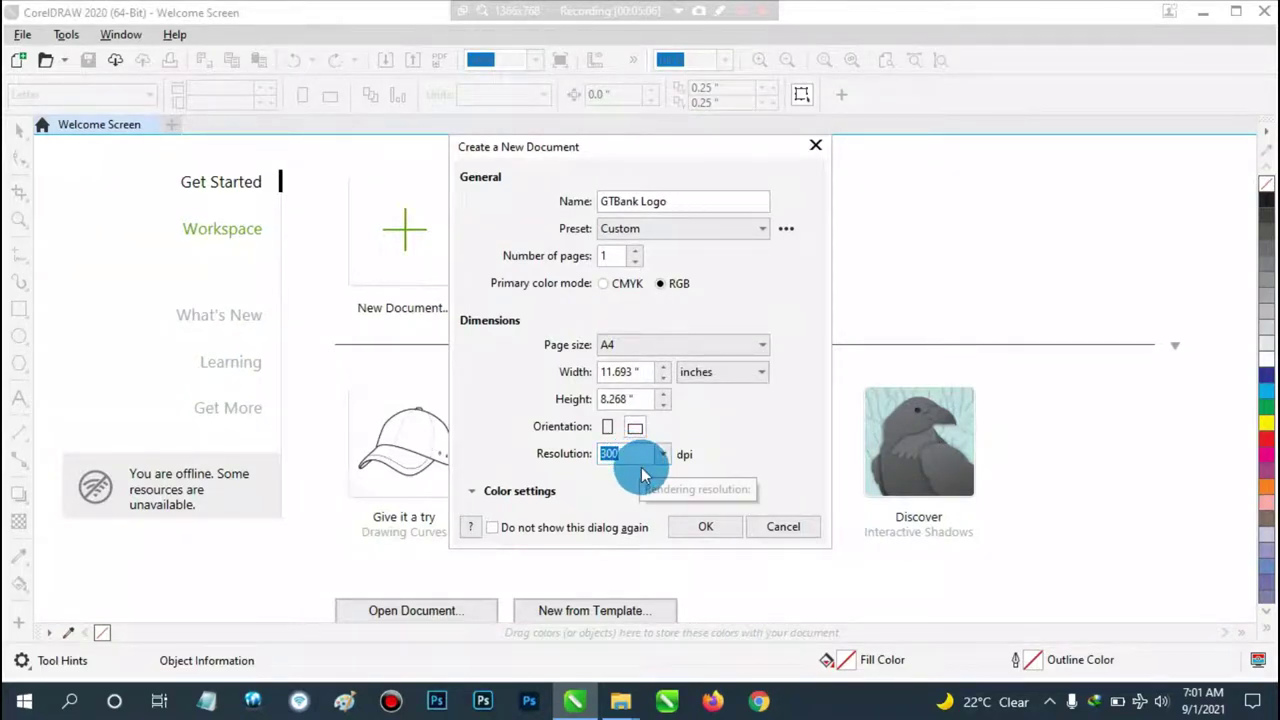
Create the GTBank Logo document with the A4 landscape settings.
click(687, 528)
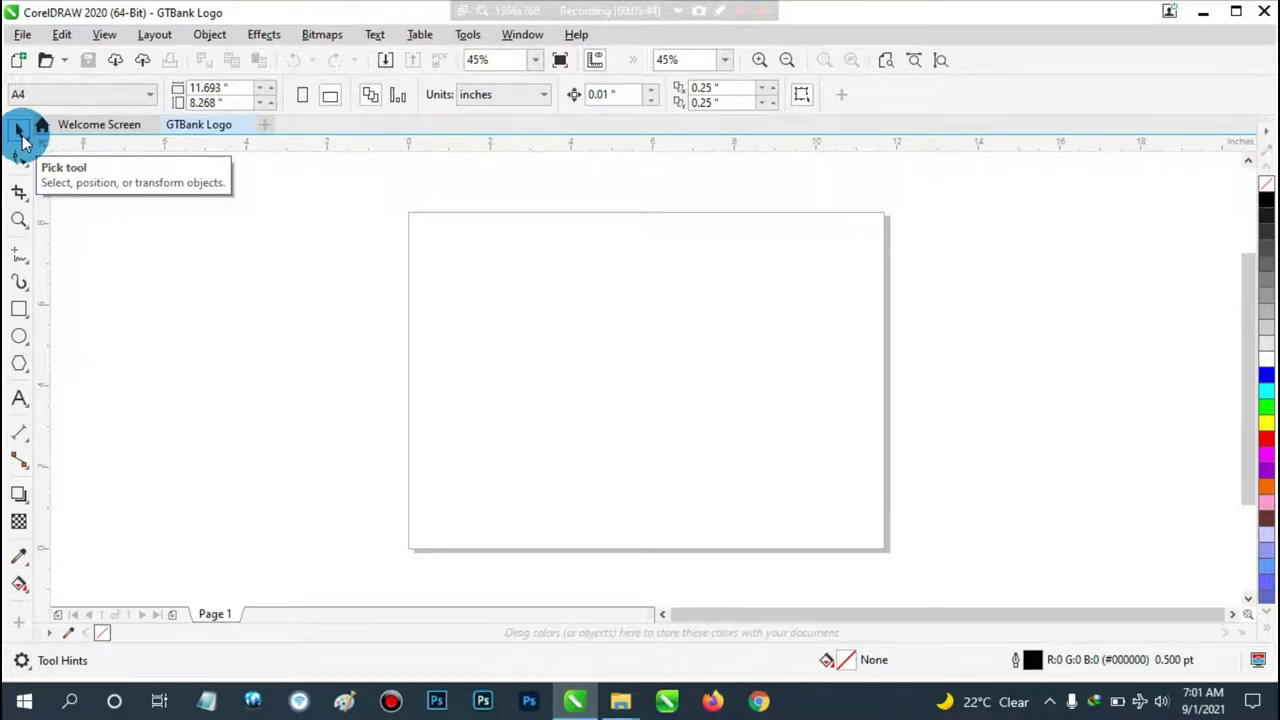
Try the Shape, Crop, Zoom, Freehand and Artistic Media tools, then right-click the blank canvas.
click(20, 132)
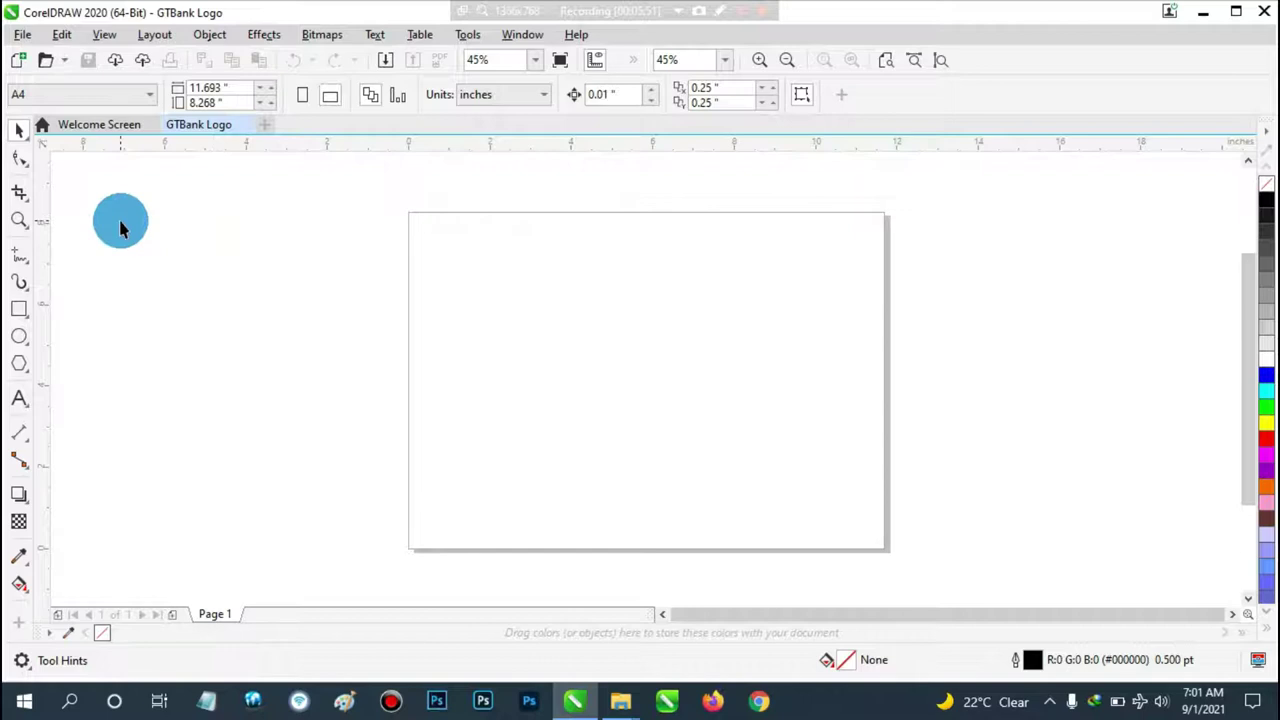
click(22, 161)
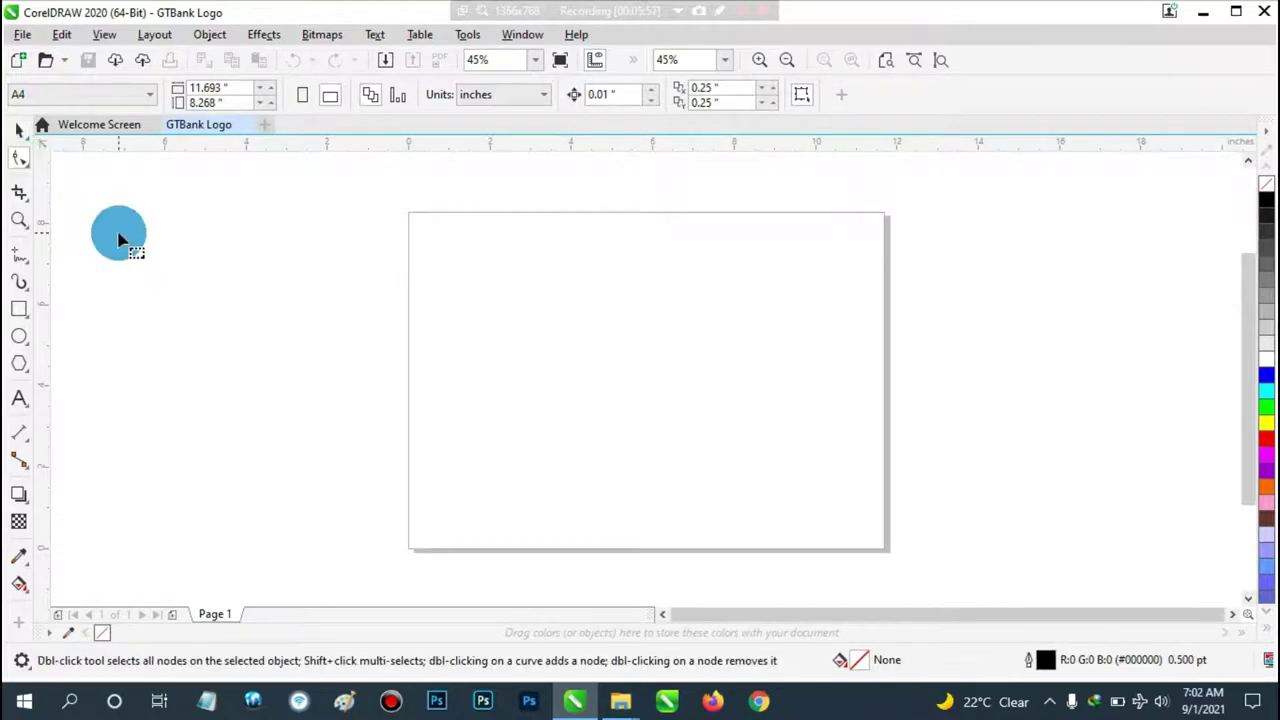
click(23, 193)
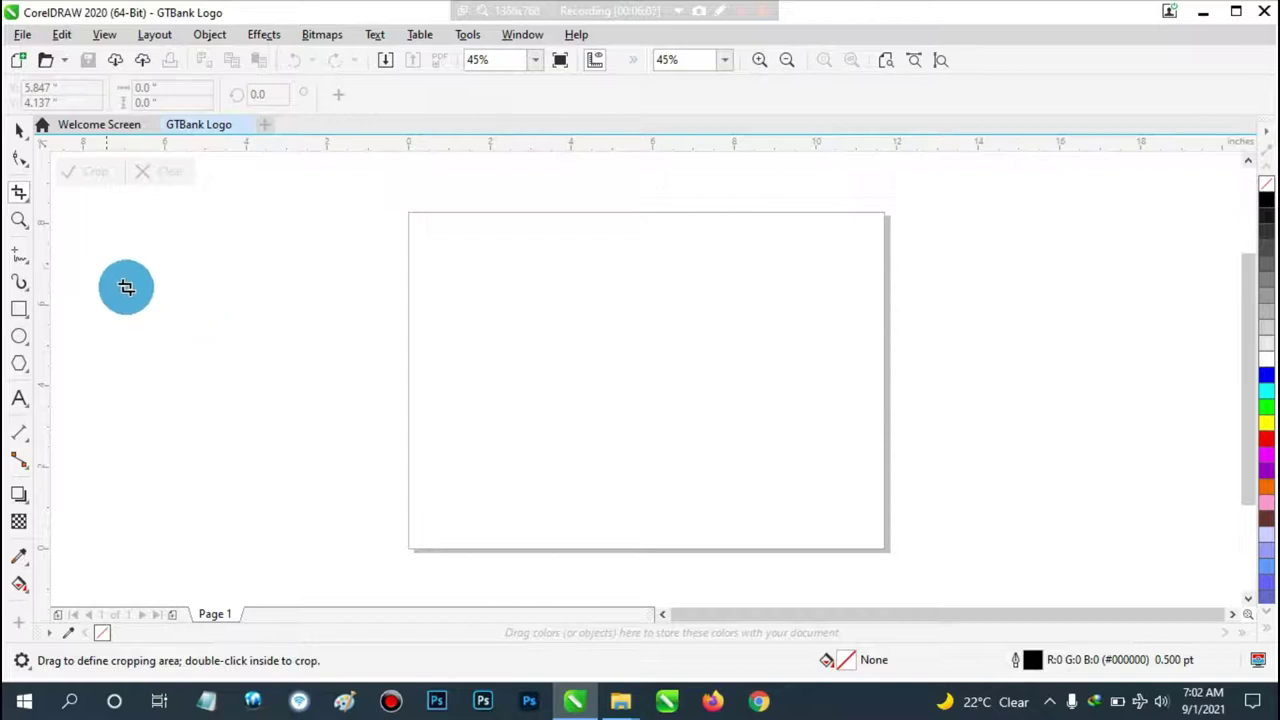
click(17, 224)
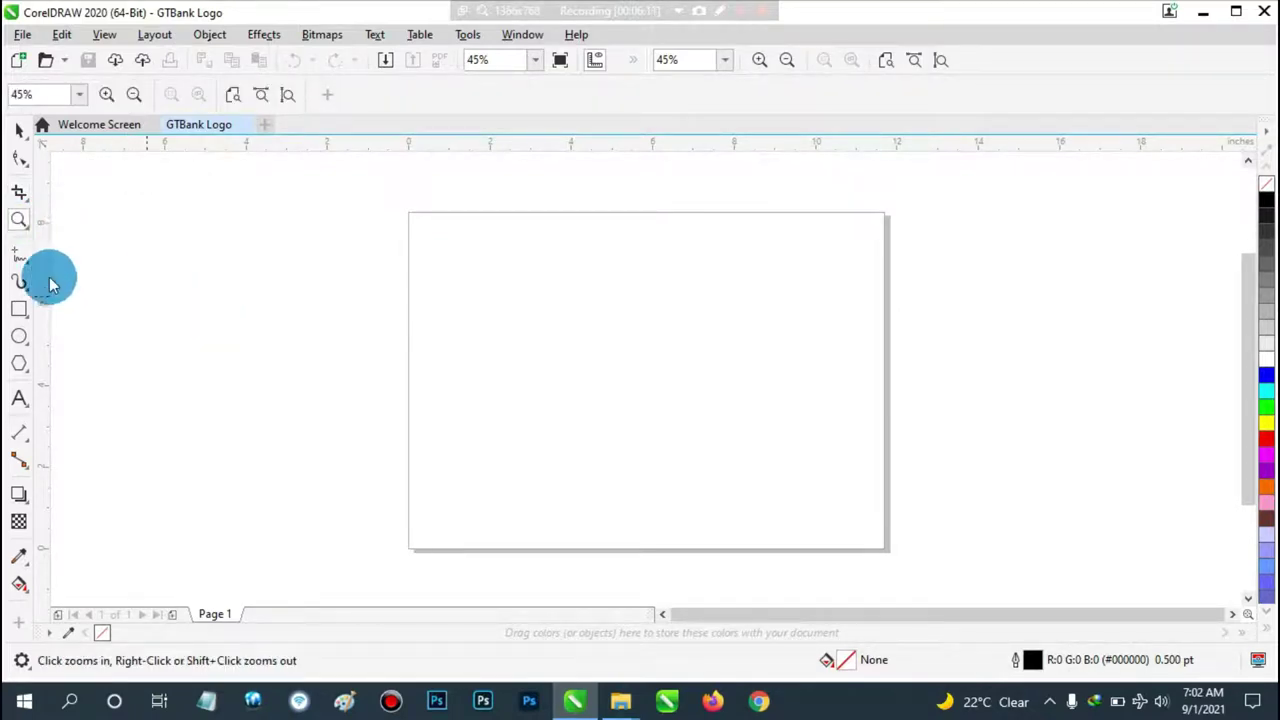
click(19, 256)
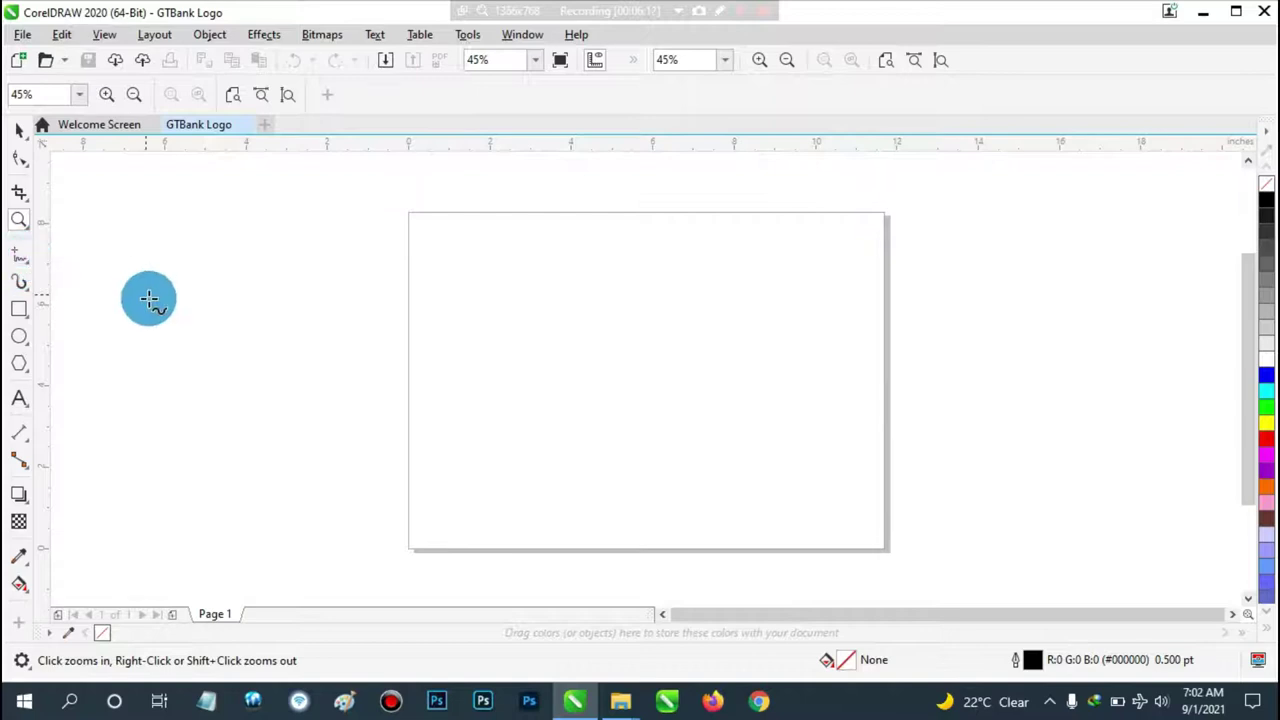
click(24, 292)
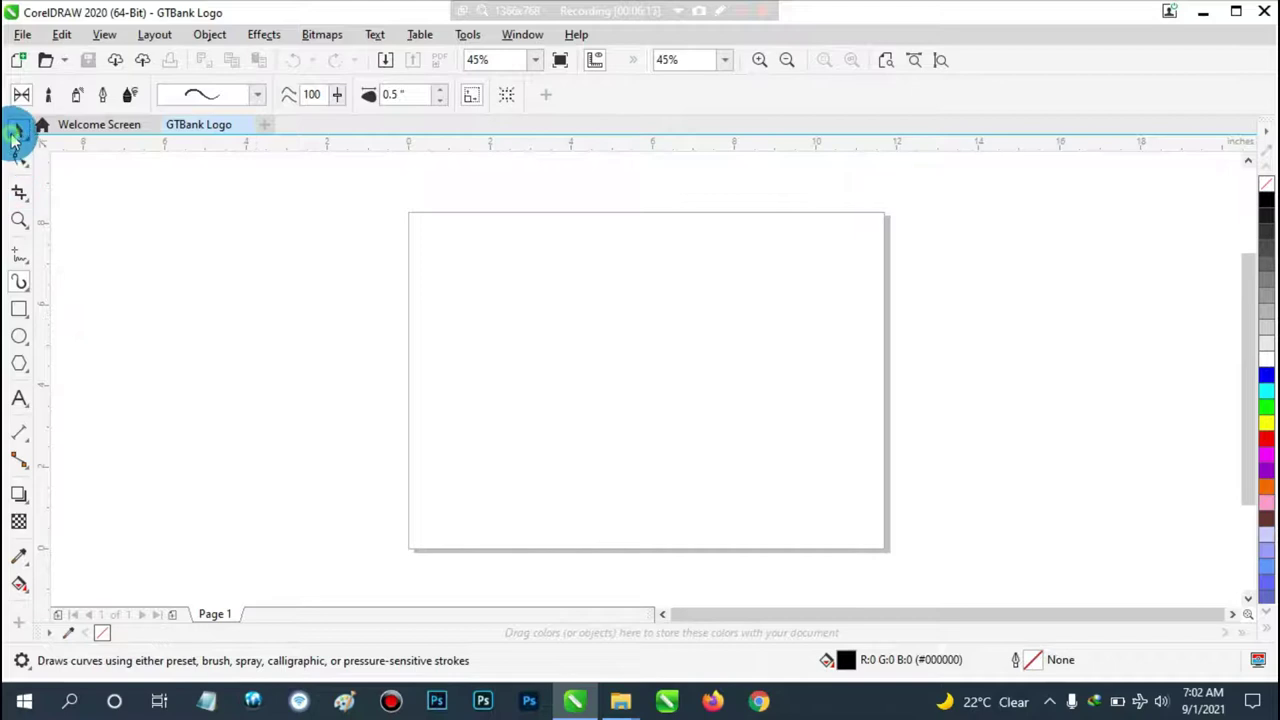
click(15, 132)
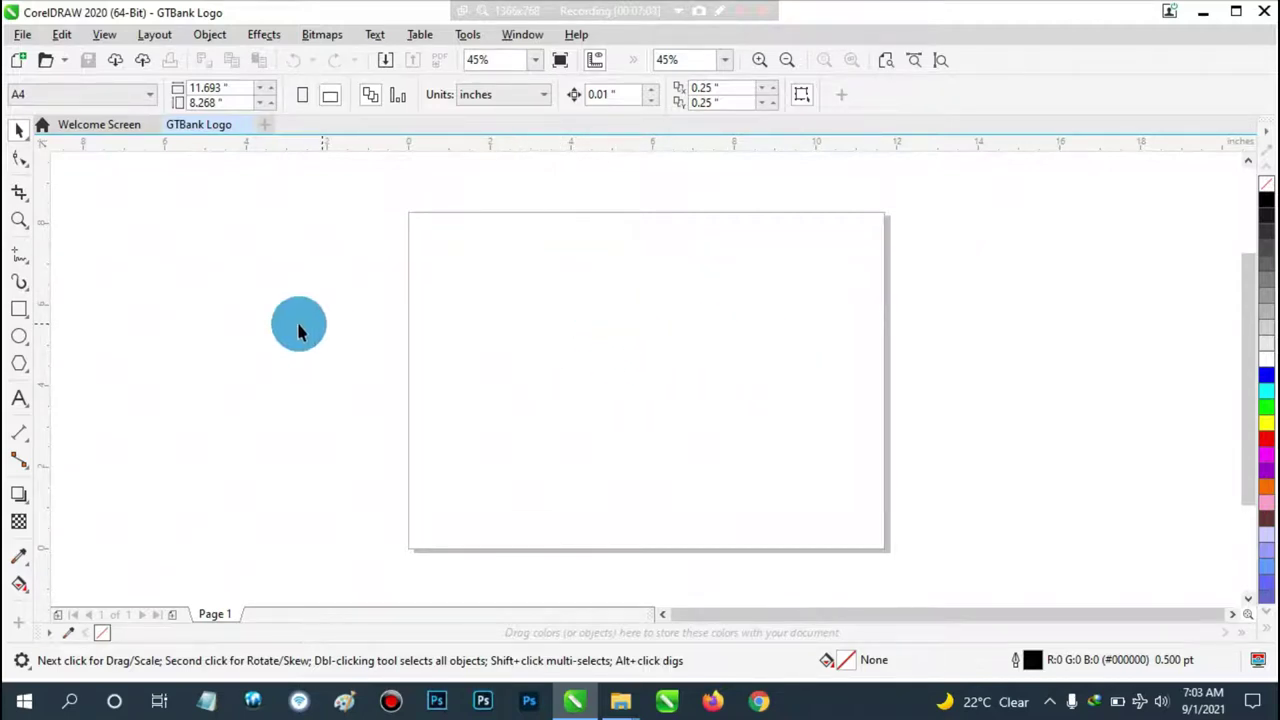
right_click(213, 287)
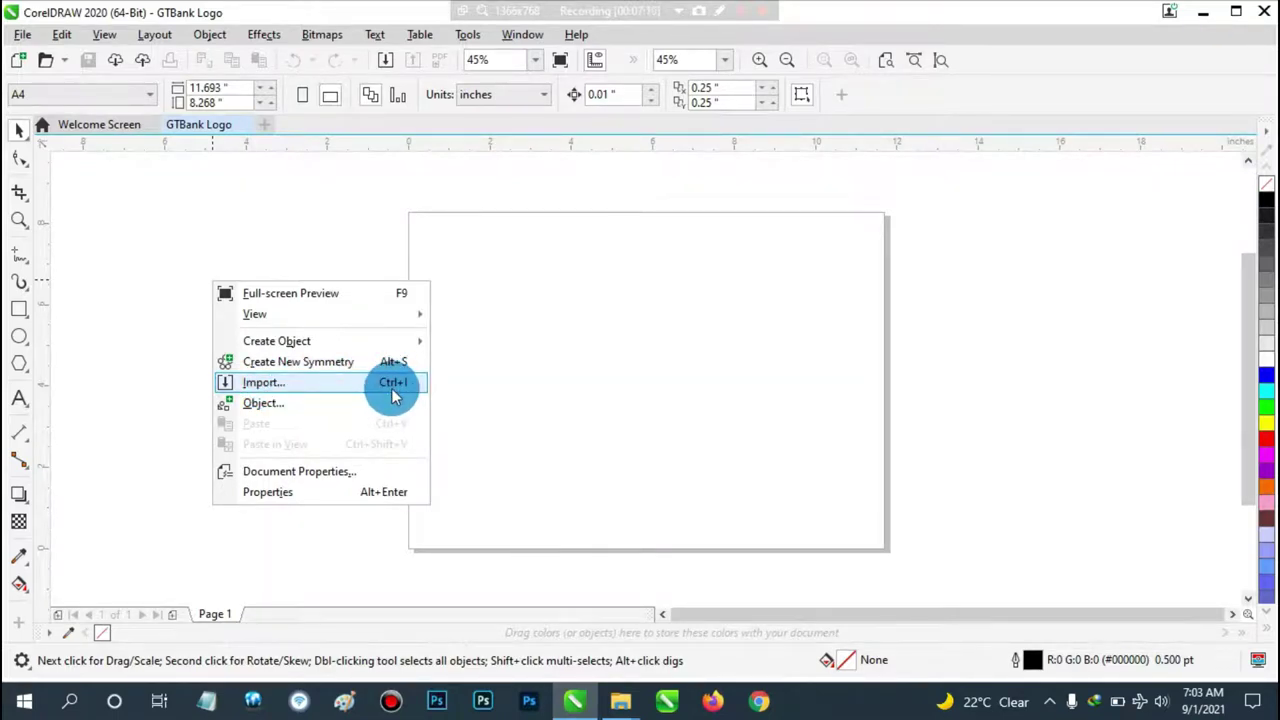
Import the Lesson 1 - GTBank_logo.svg.png image onto the canvas.
click(261, 390)
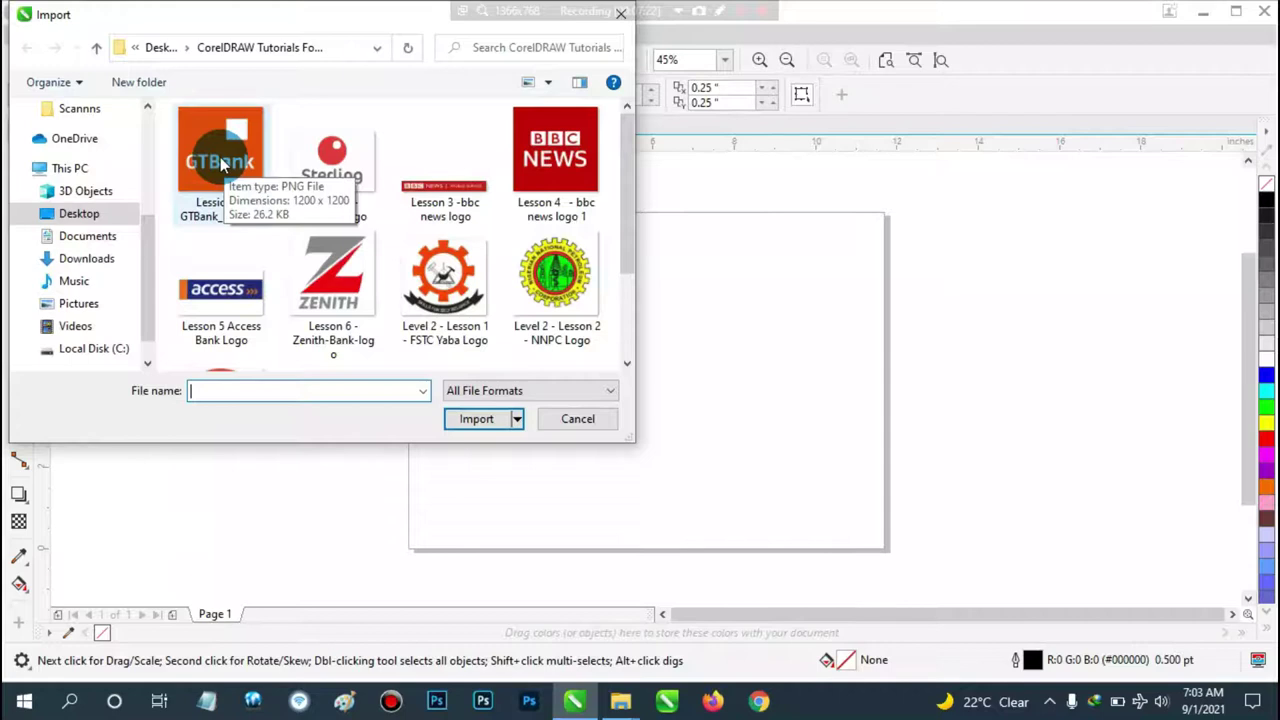
double_click(225, 170)
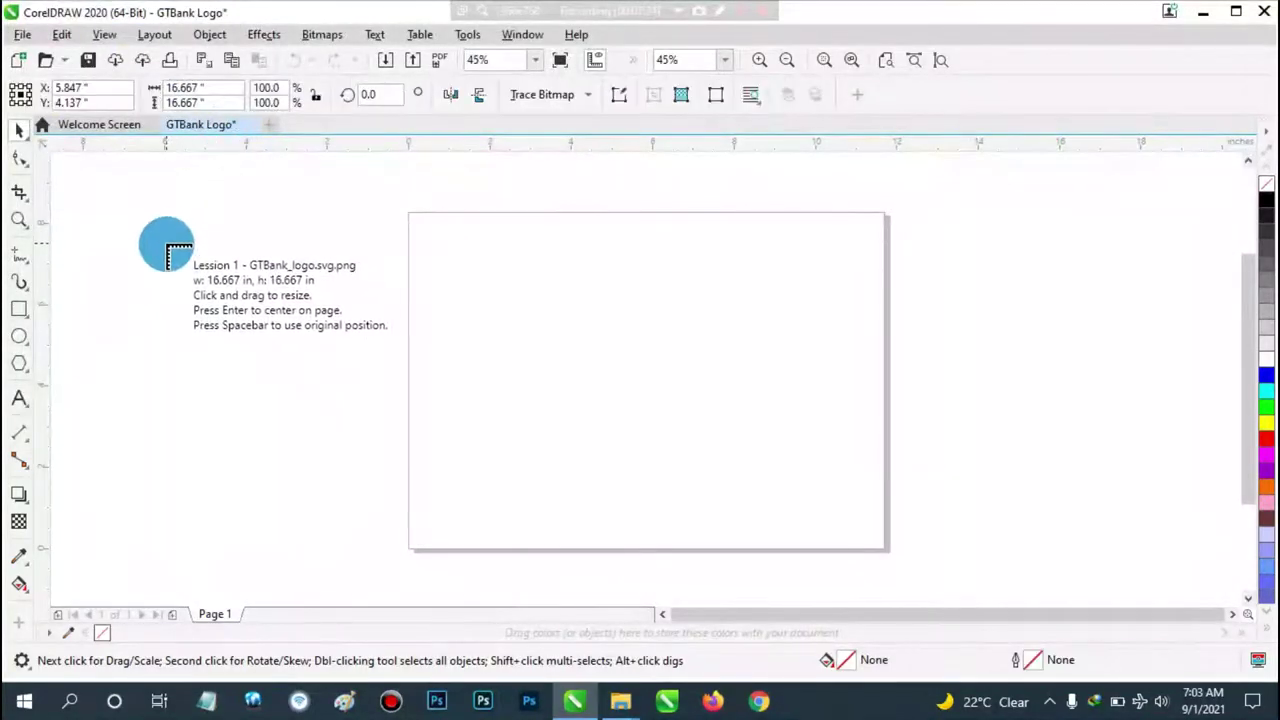
Place the logo left of the page and scale it to 37.5% (6.243 inches square).
click(165, 243)
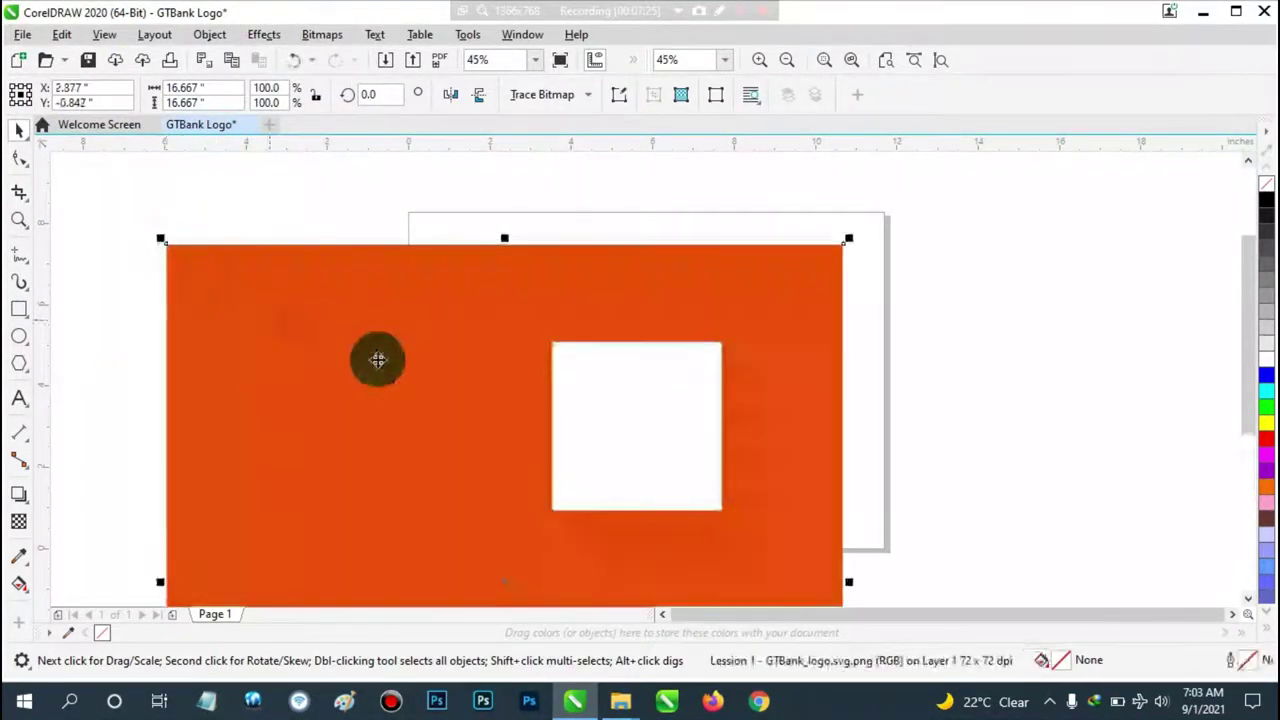
scroll(480, 385, down, 2)
drag(463, 435, 230, 341)
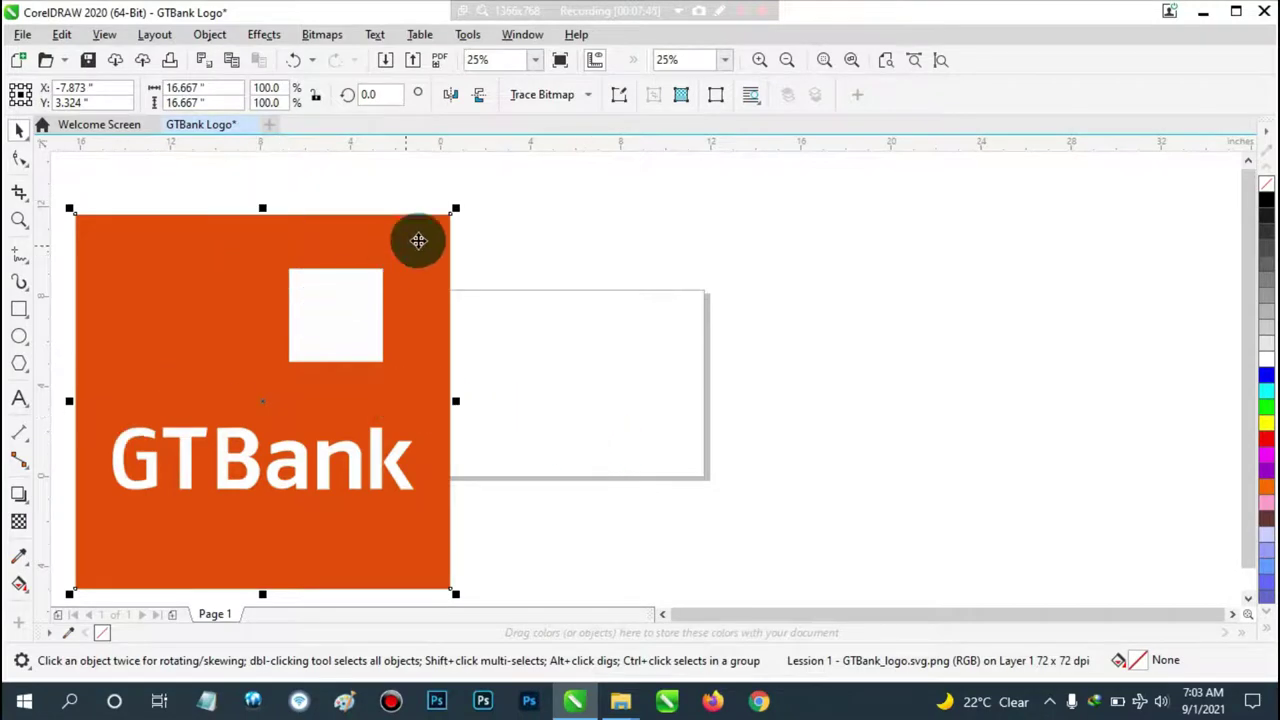
drag(456, 209, 235, 442)
drag(160, 505, 322, 391)
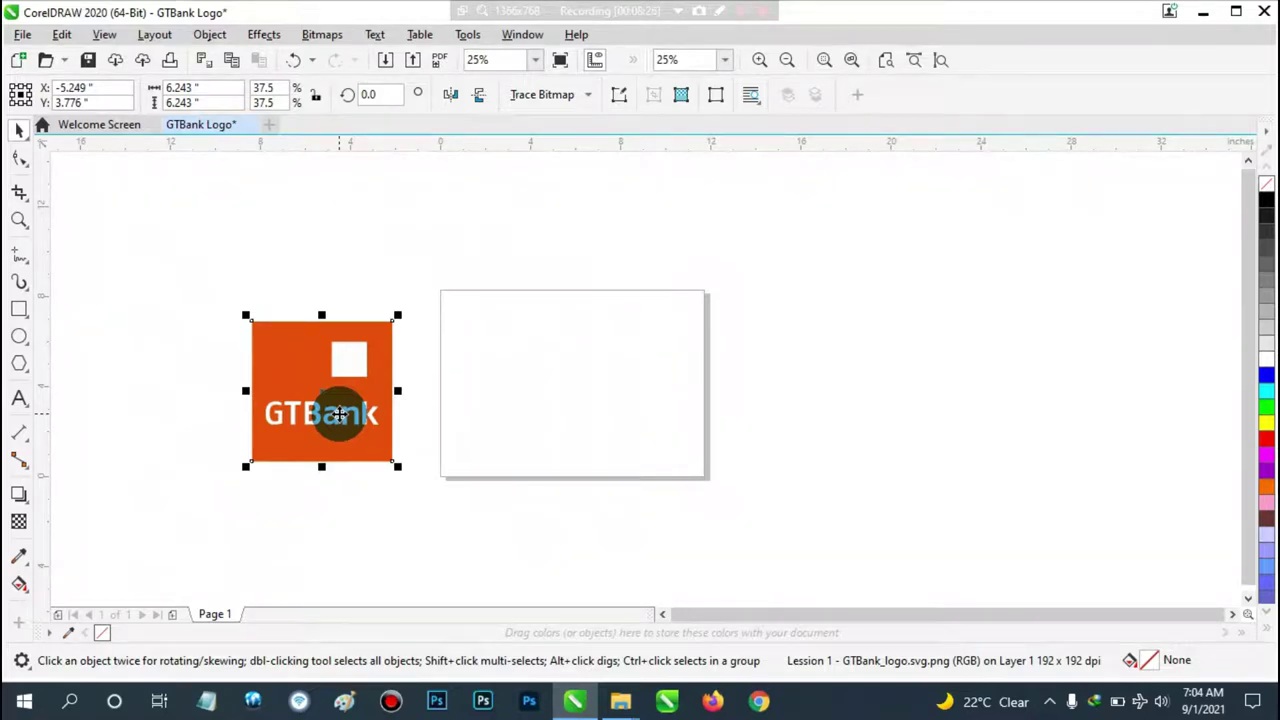
drag(340, 413, 916, 448)
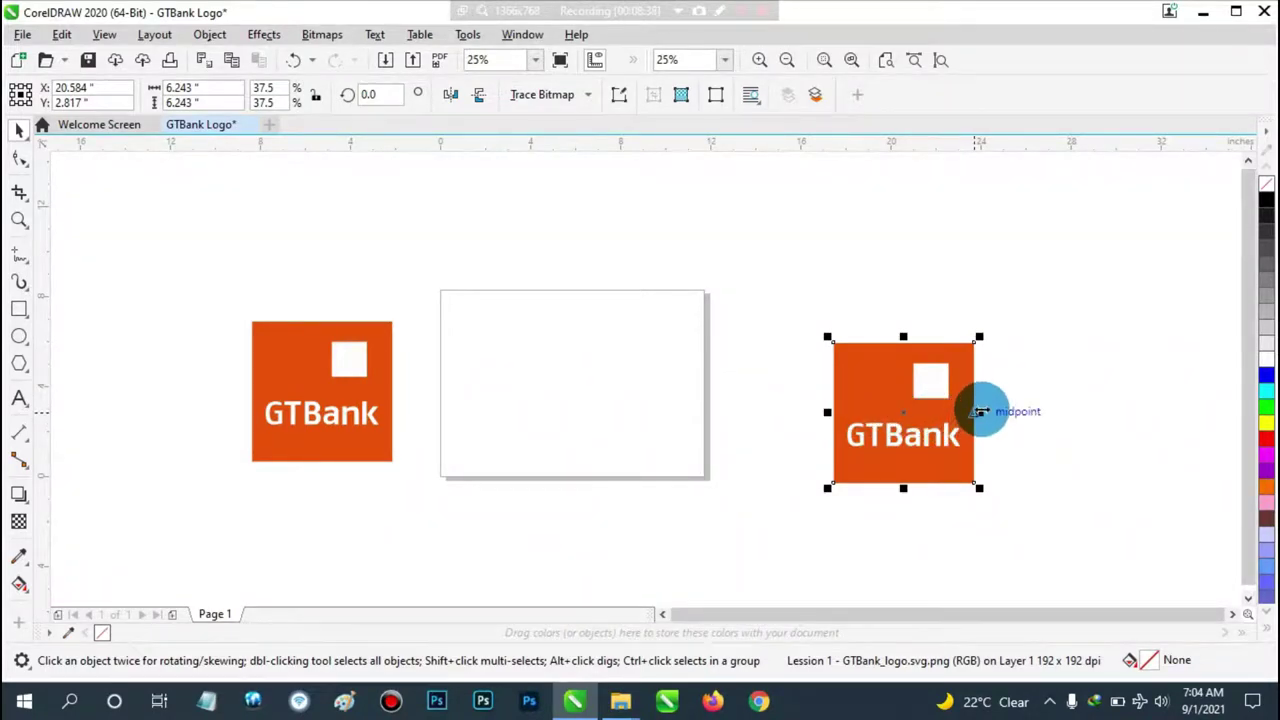
drag(980, 411, 905, 411)
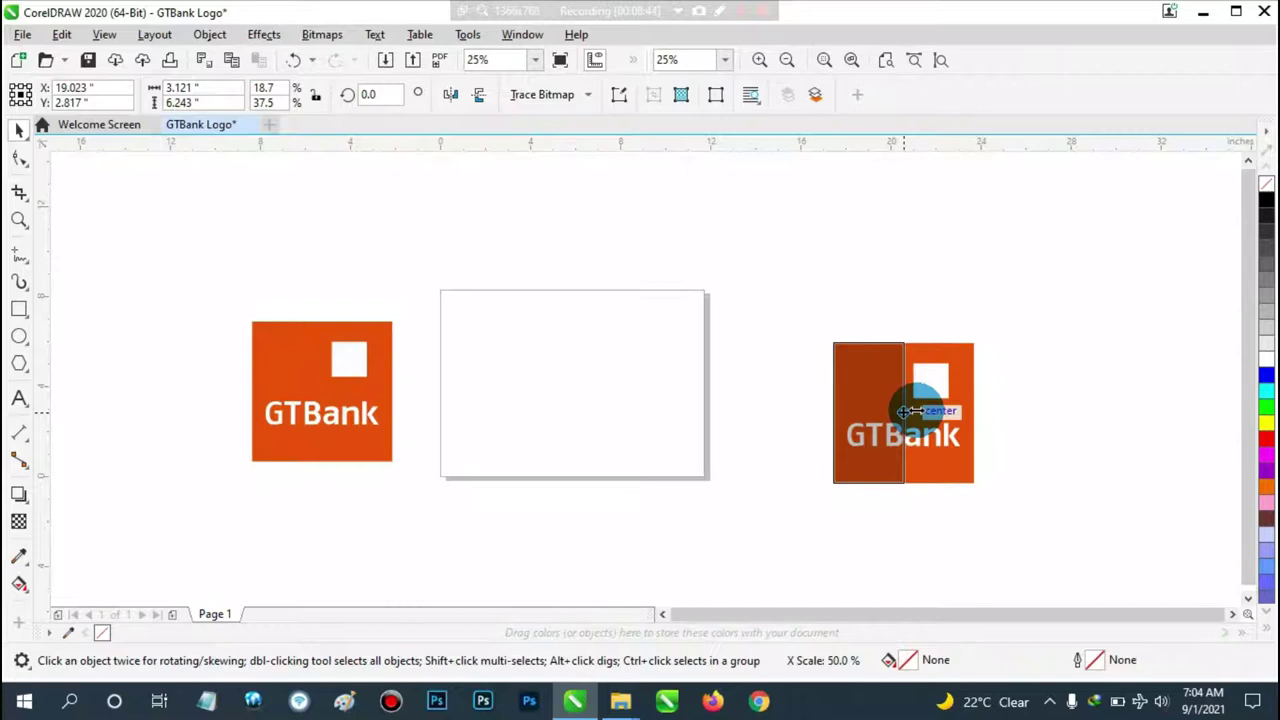
drag(905, 411, 905, 411)
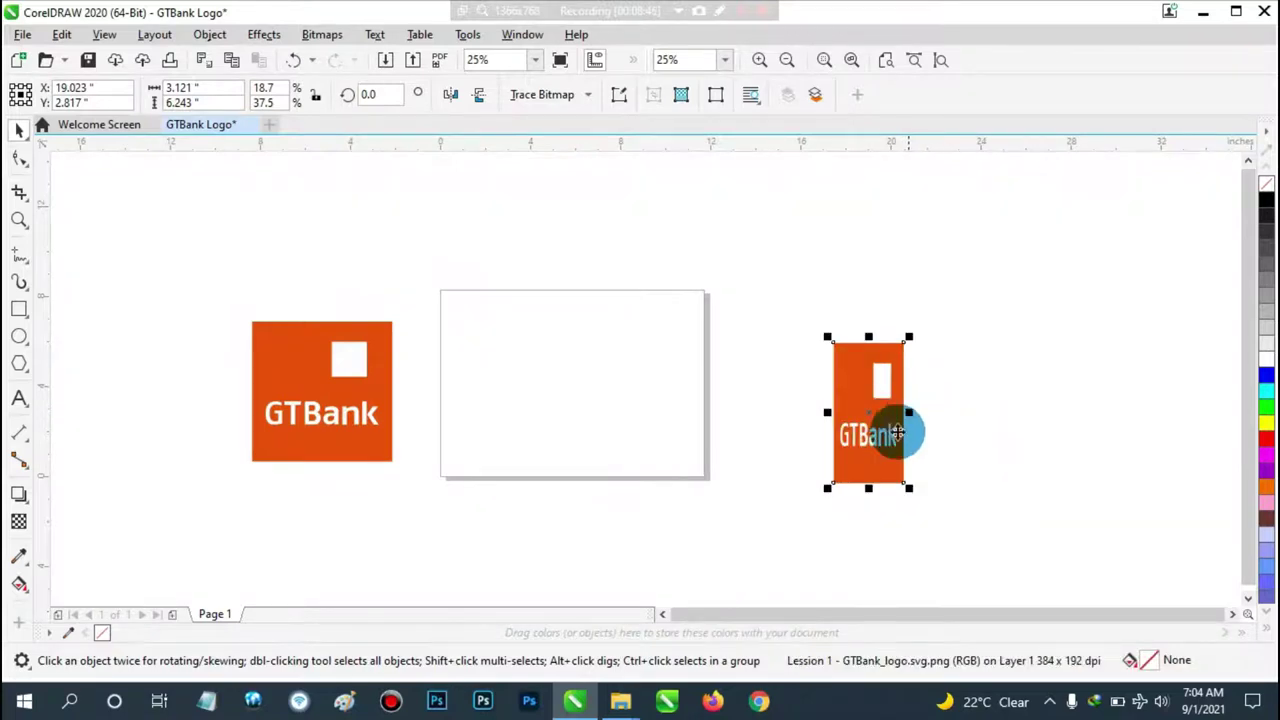
drag(867, 488, 871, 380)
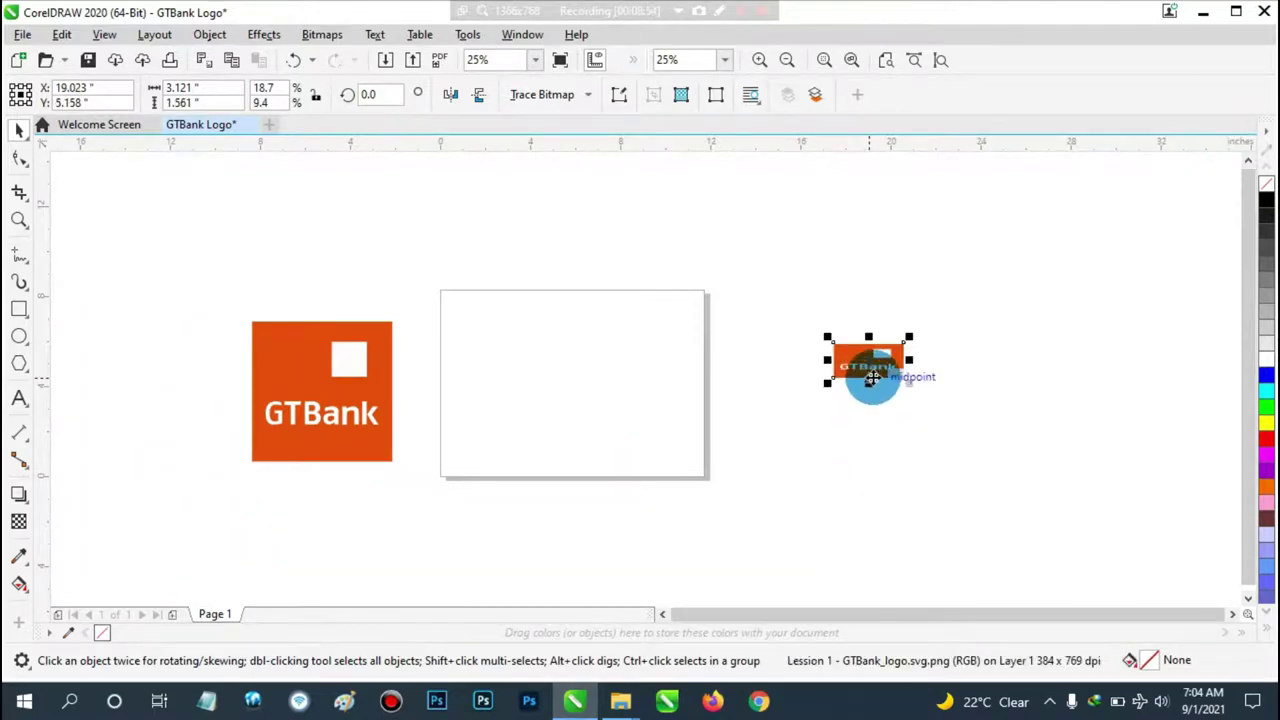
key(Delete)
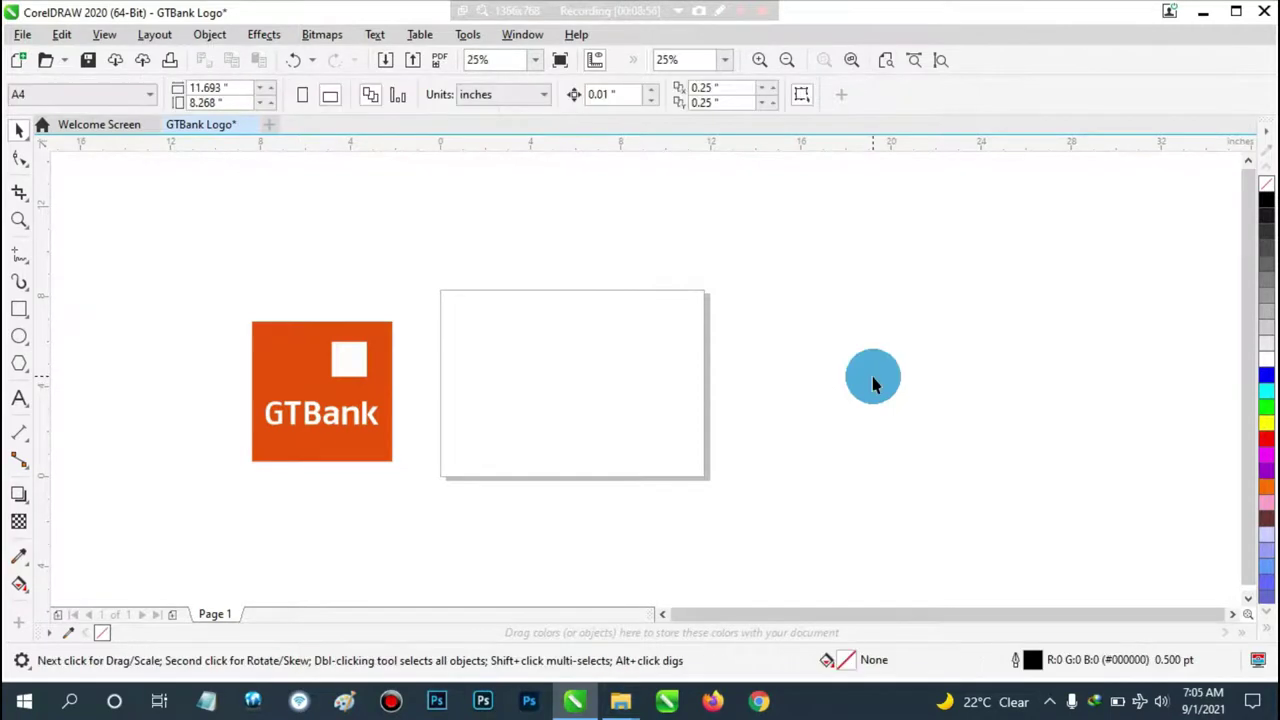
Zoom to page height and shrink the logo to 4.2 inches (25.2%) beside the page.
click(938, 63)
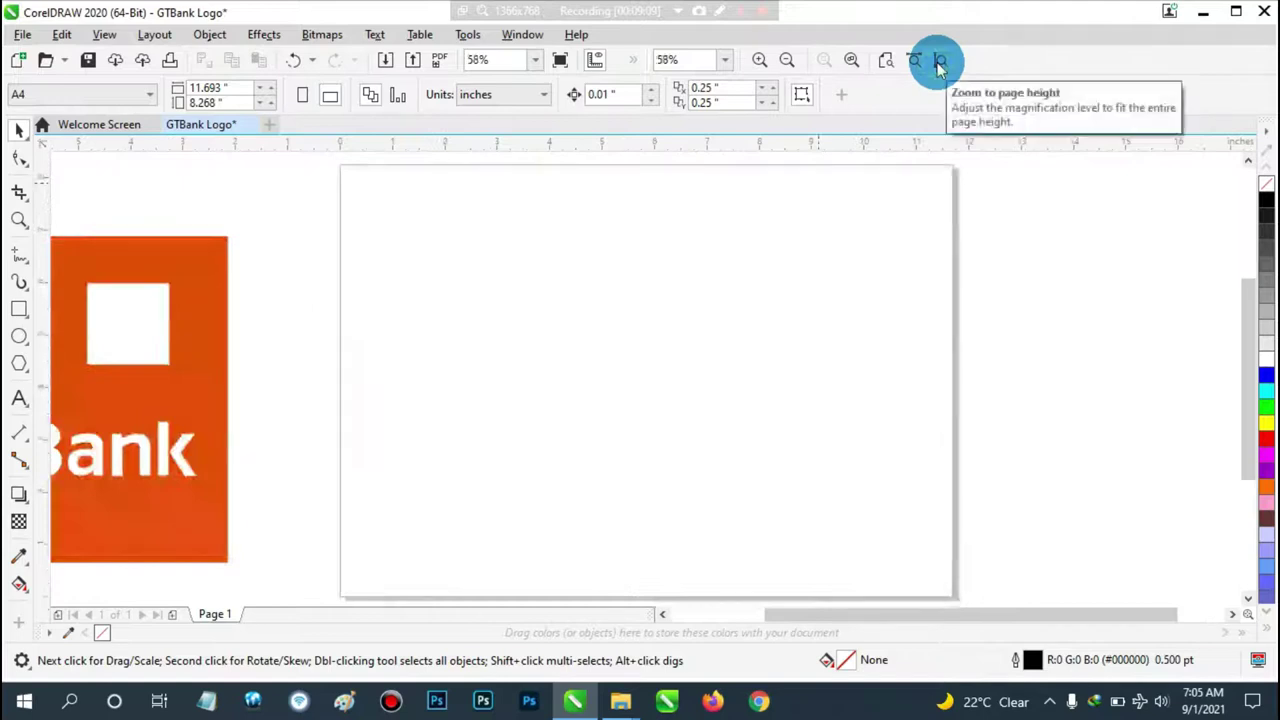
drag(208, 314, 317, 279)
drag(338, 200, 209, 317)
drag(180, 371, 245, 333)
click(1057, 305)
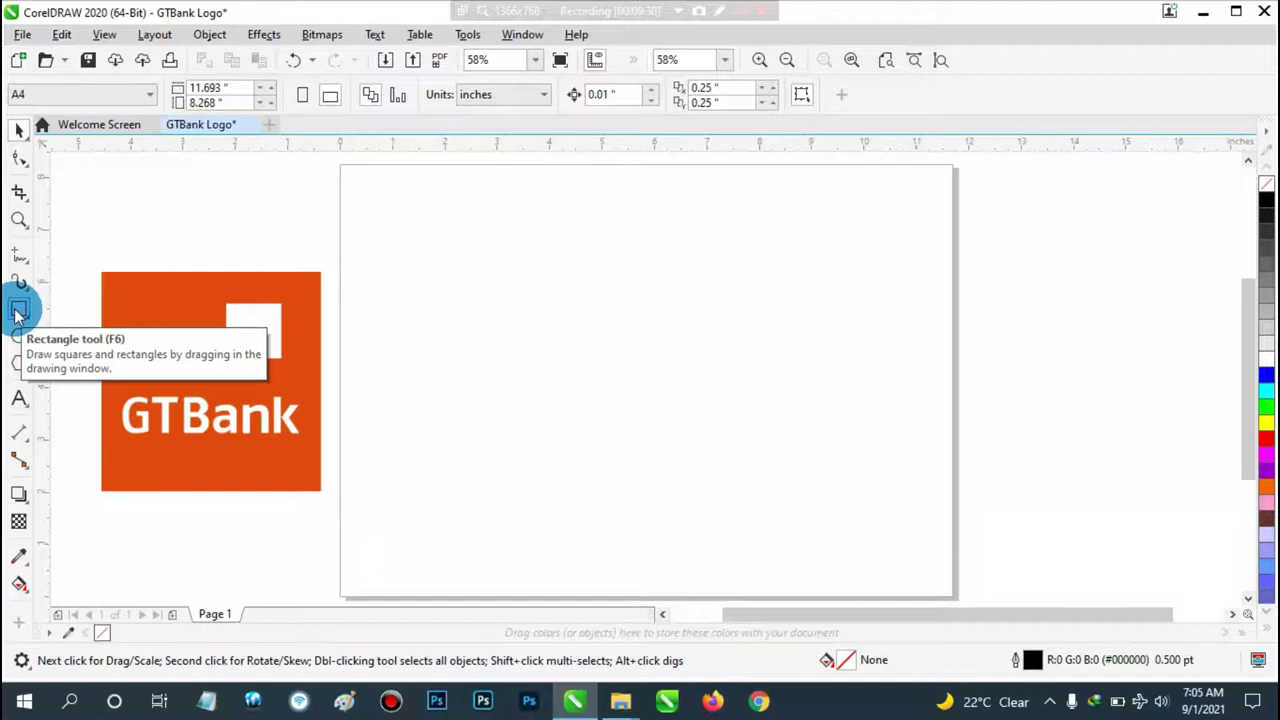
Add a page-sized rectangle frame, then draw a 4.854-inch square near the page centre.
double_click(18, 311)
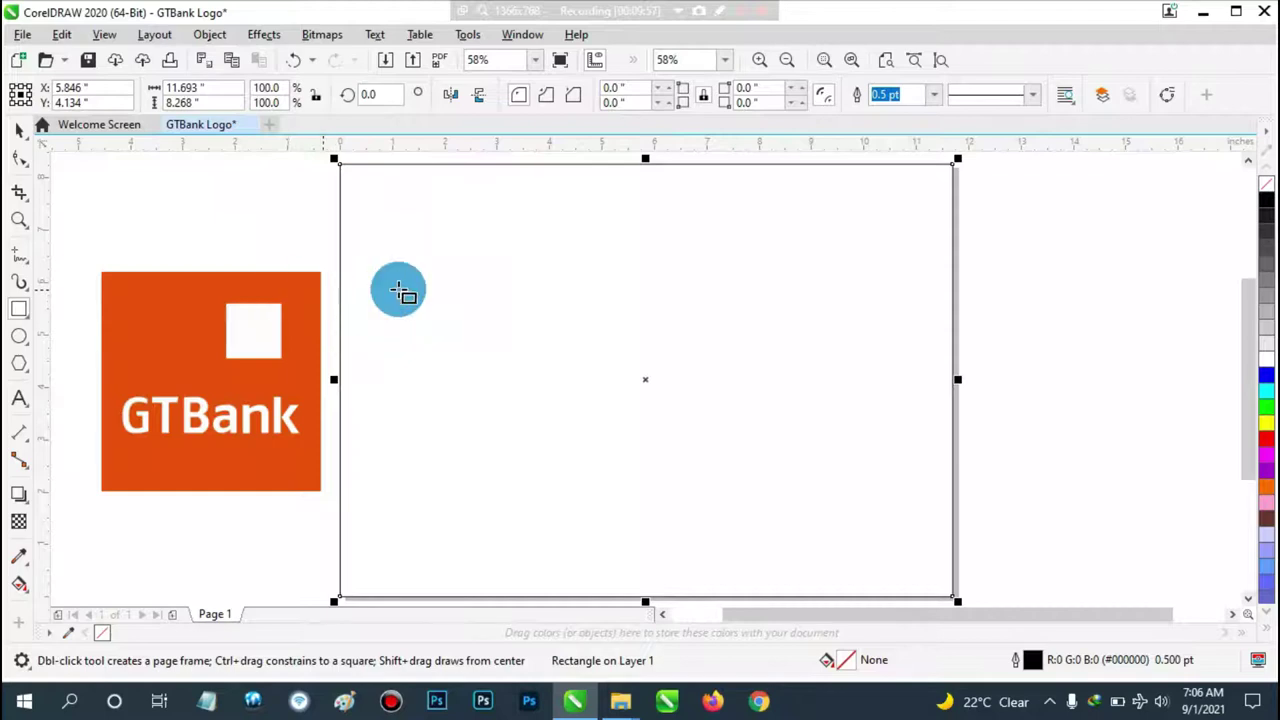
drag(515, 276, 765, 502)
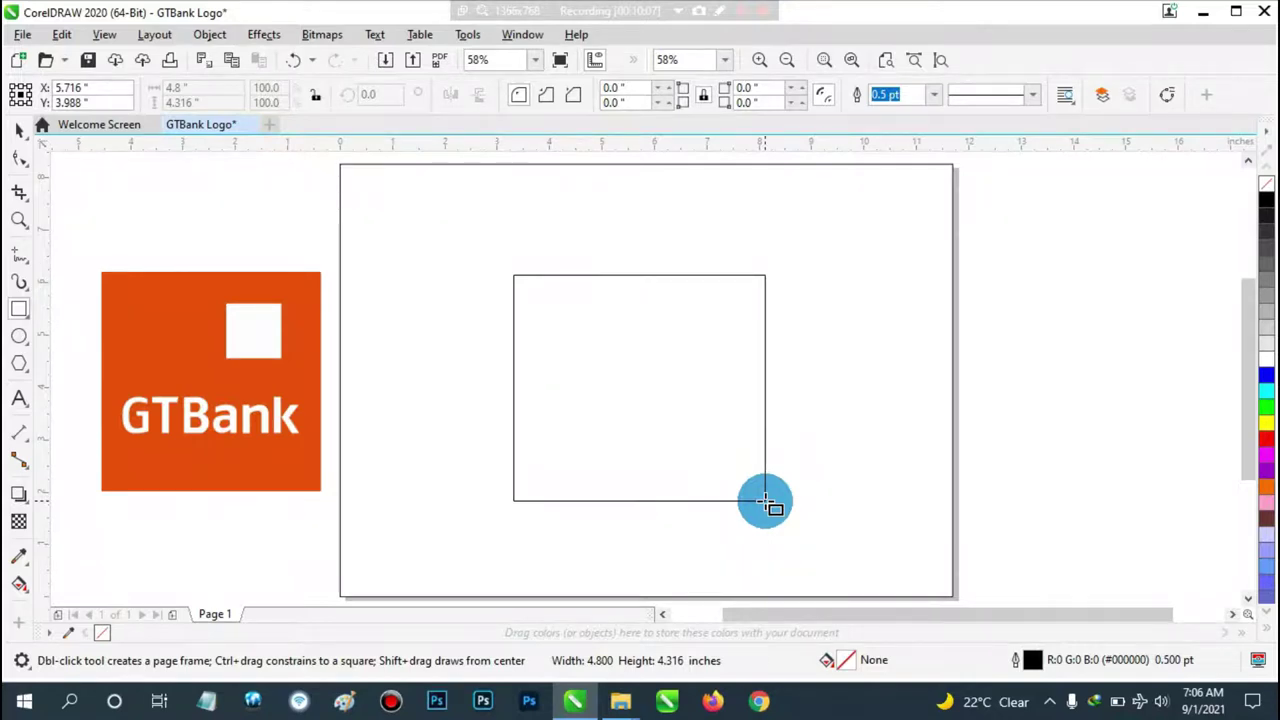
key(ctrl)
drag(765, 502, 768, 305)
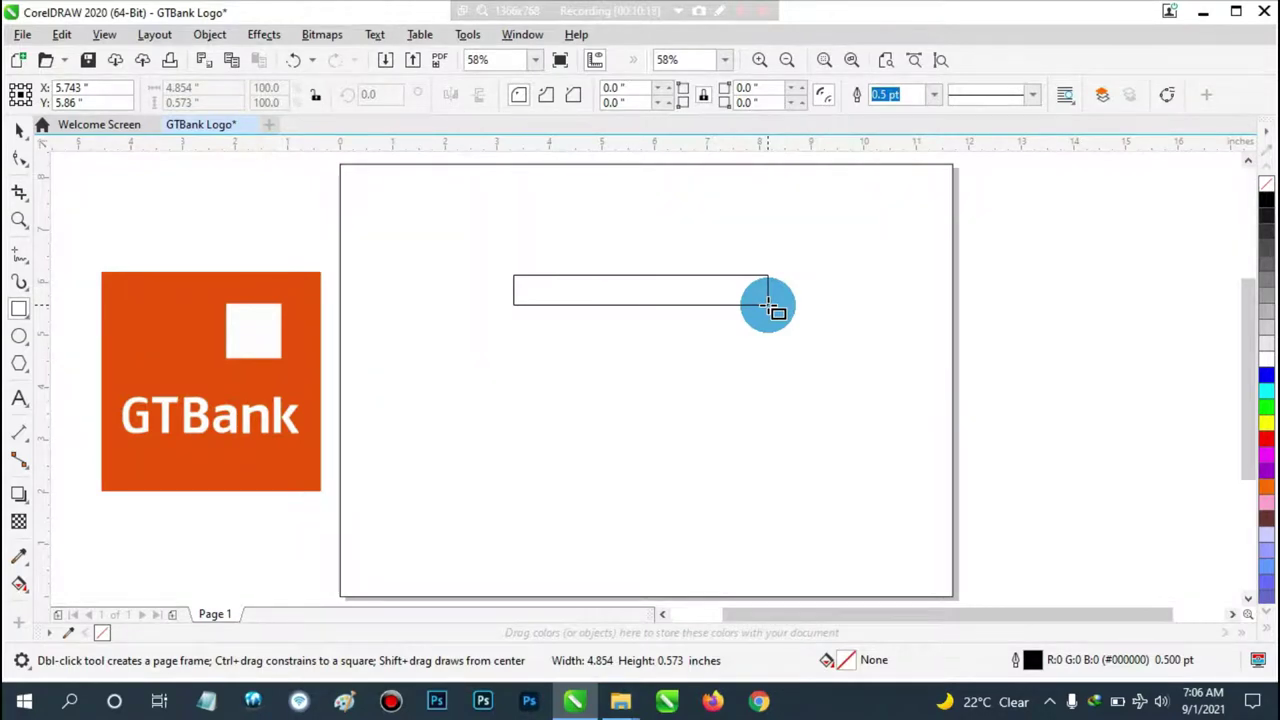
key(ctrl)
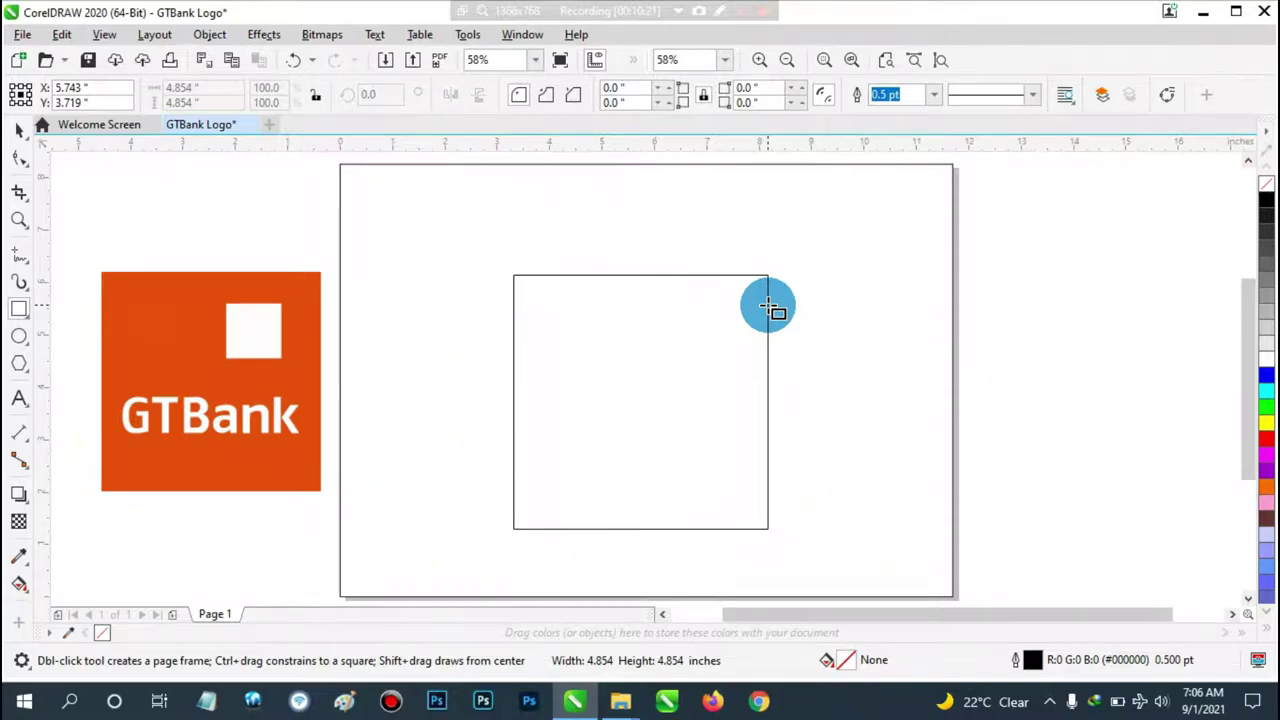
drag(767, 306, 767, 306)
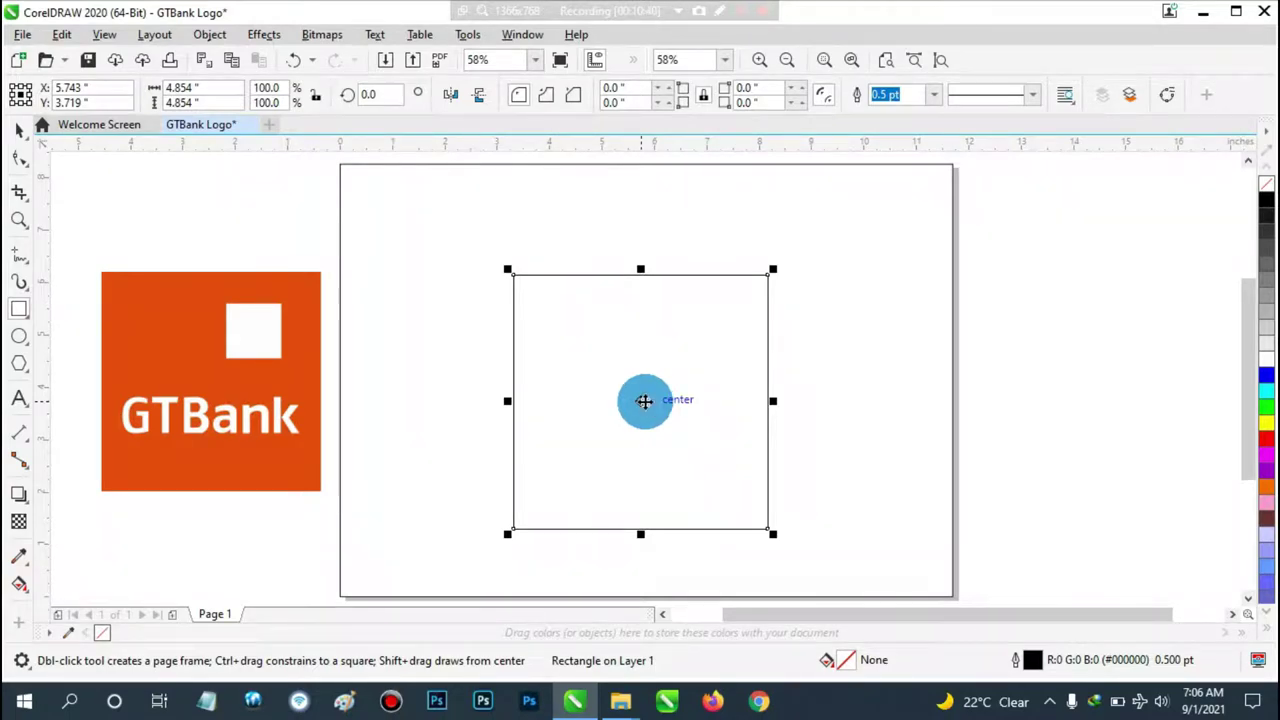
drag(644, 401, 650, 379)
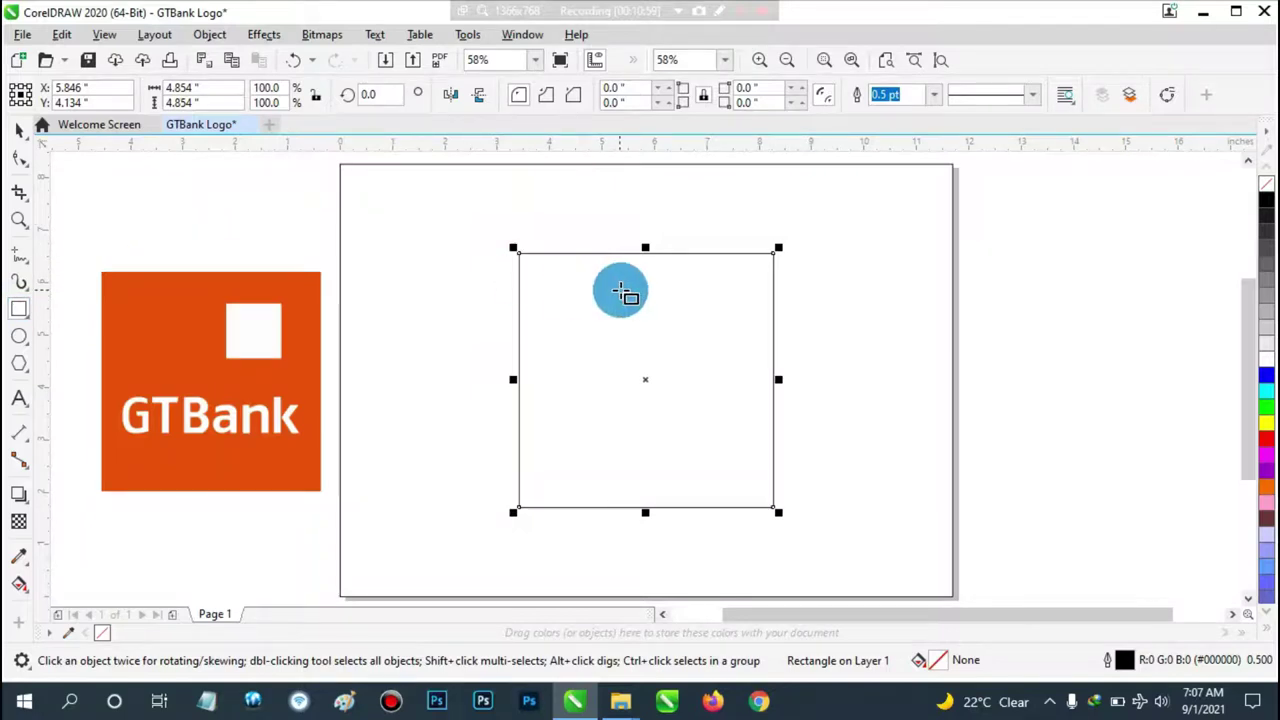
Draw a small 1.272-inch square at the big square's upper right and nudge it right.
click(20, 314)
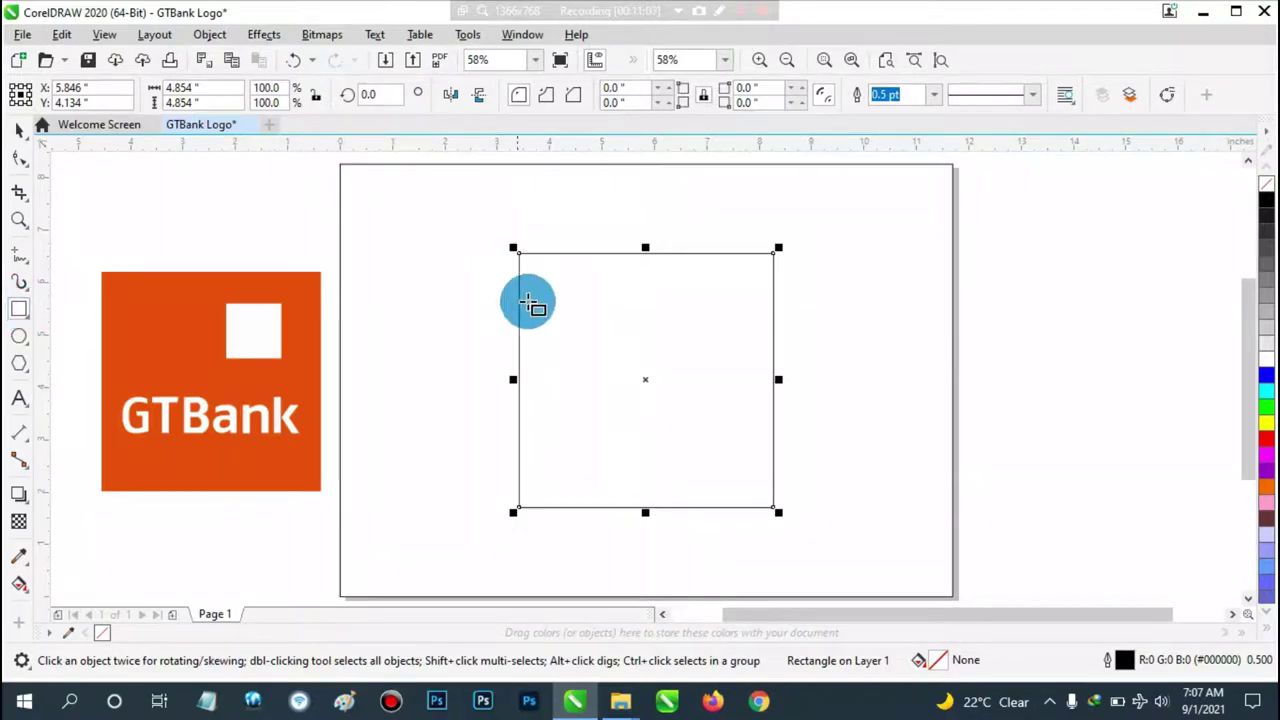
drag(663, 300, 729, 342)
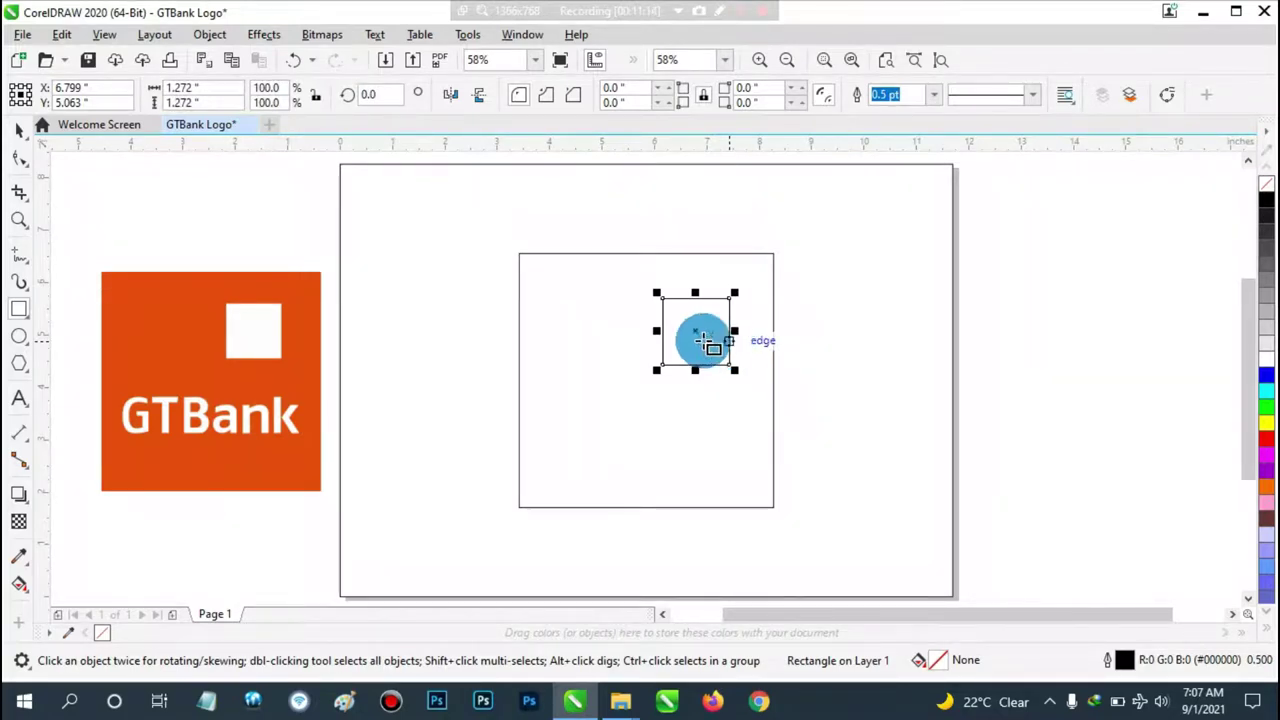
click(21, 137)
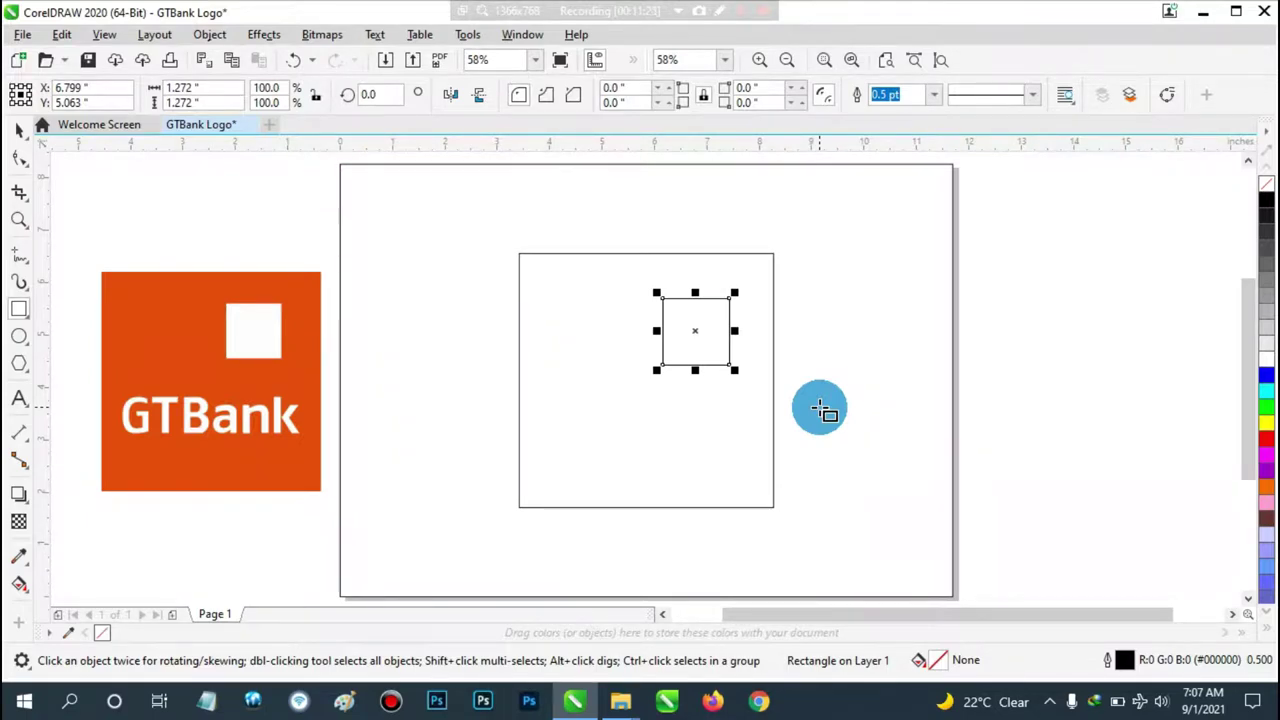
key(Right)
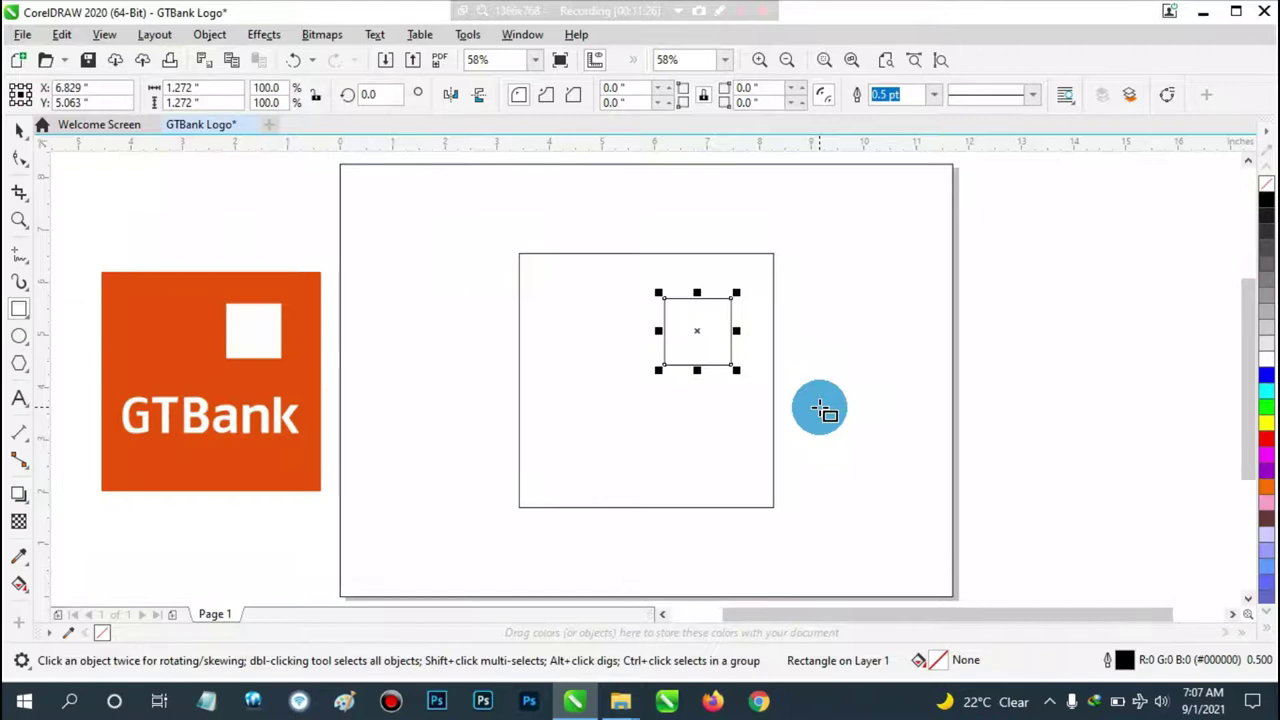
key(Escape)
Reselect the small square and lift it slightly, then select the large square.
right_click(819, 407)
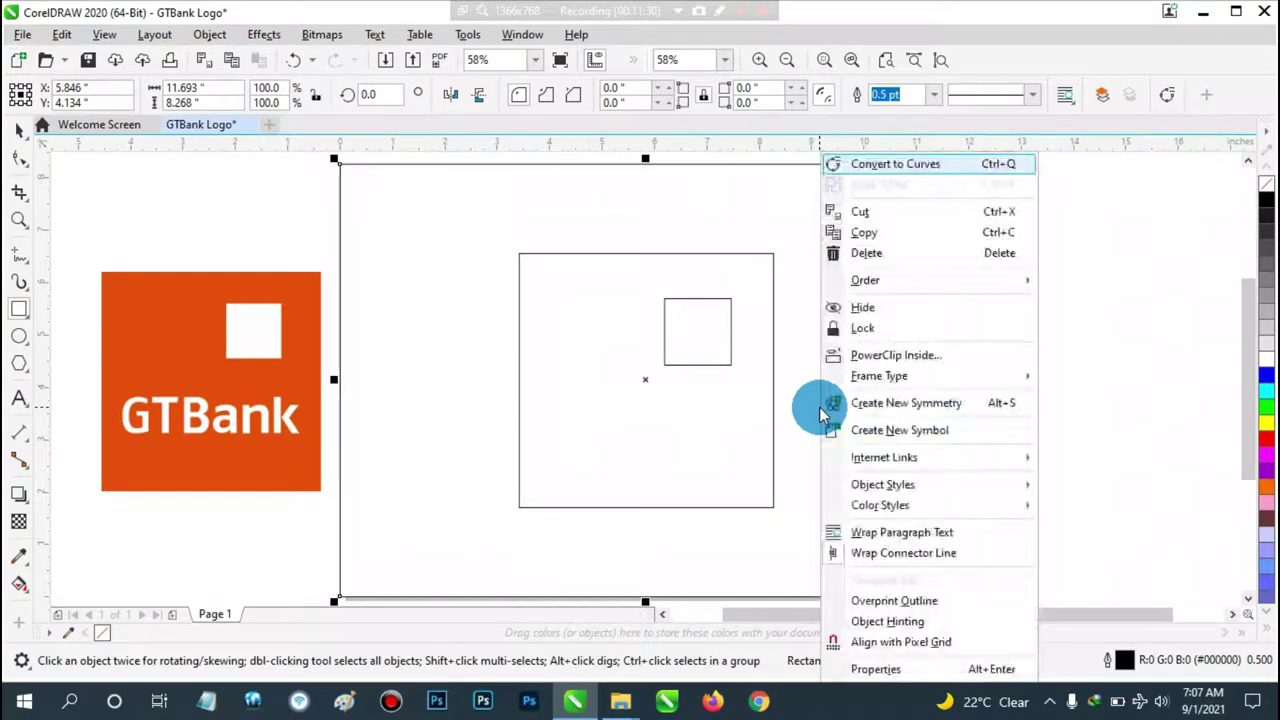
click(691, 343)
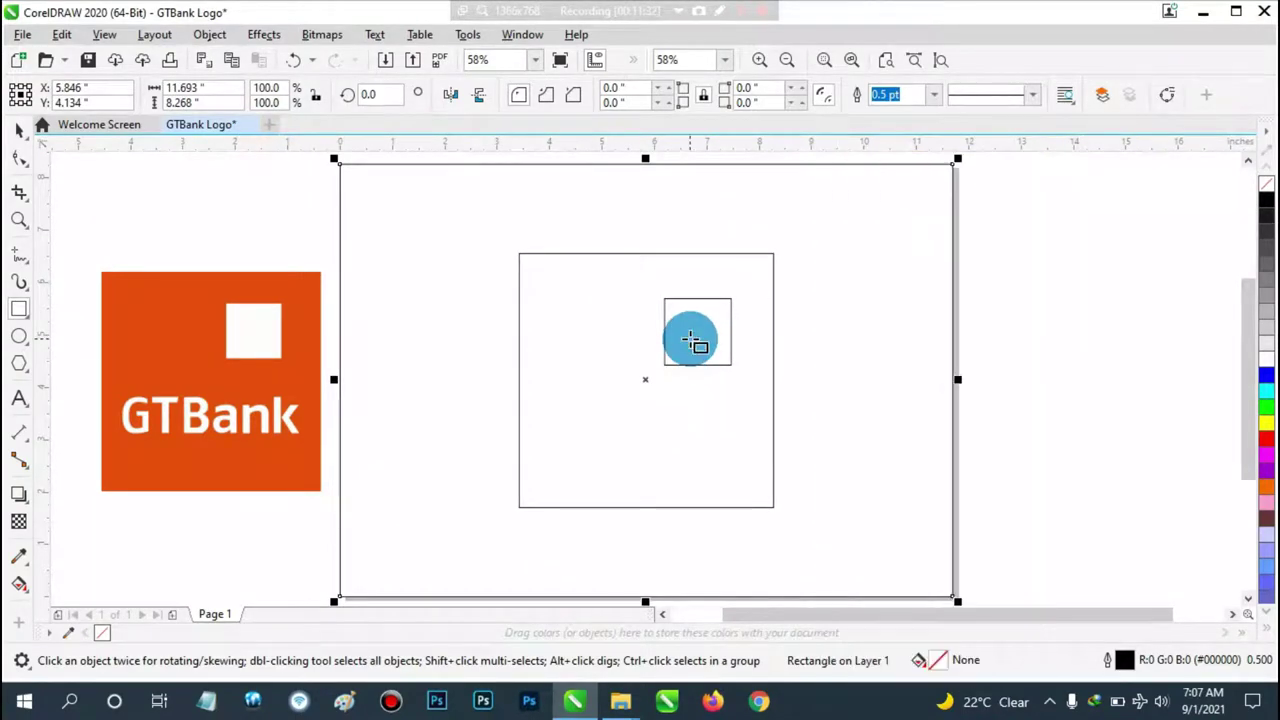
click(19, 130)
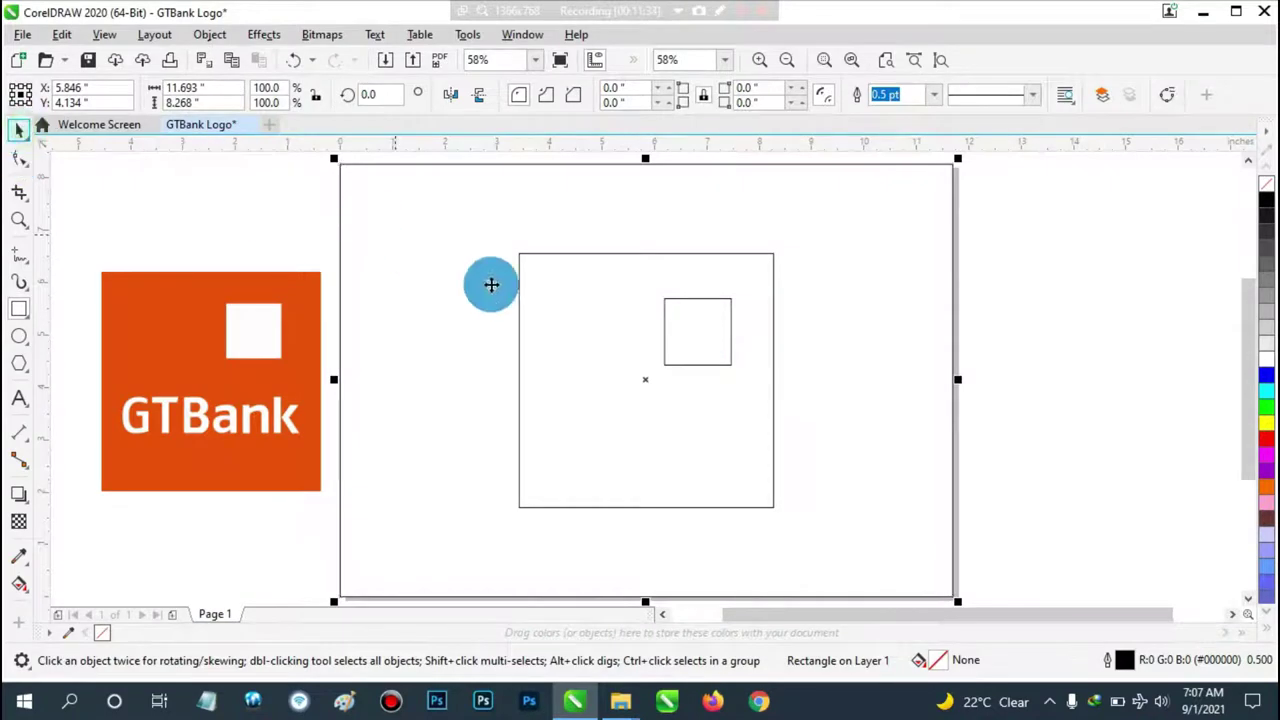
click(681, 347)
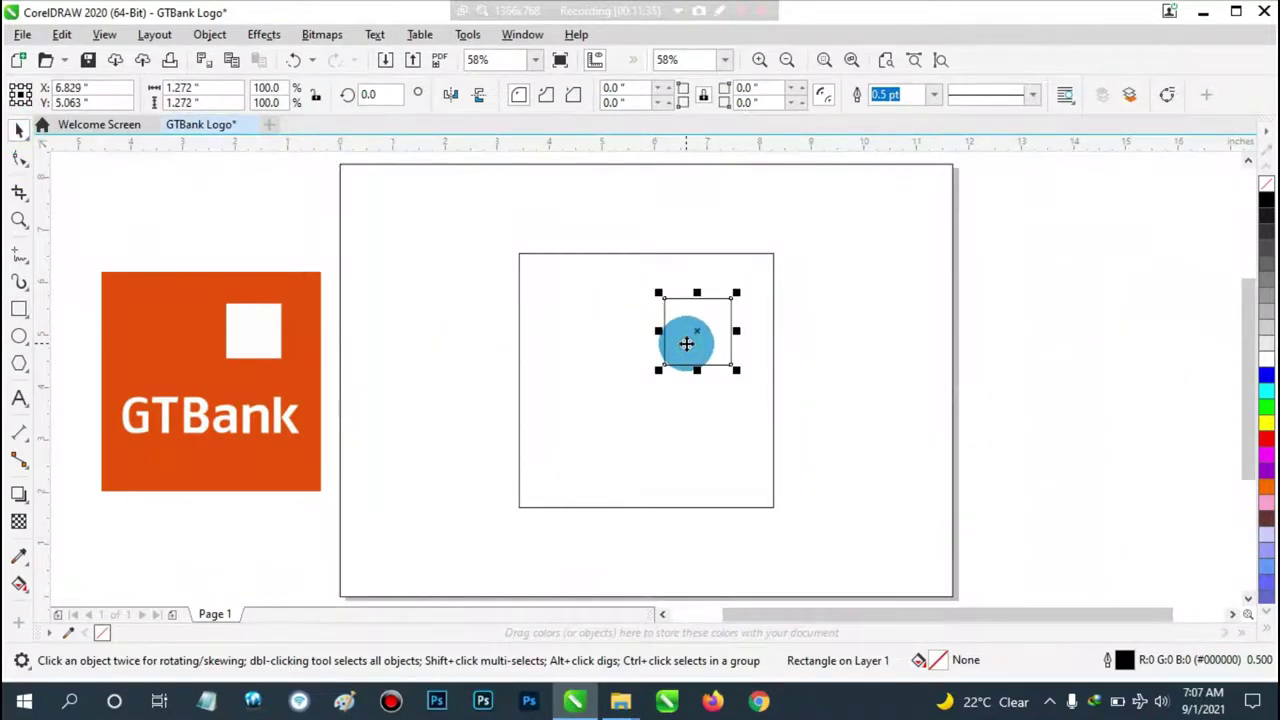
click(686, 343)
click(686, 343)
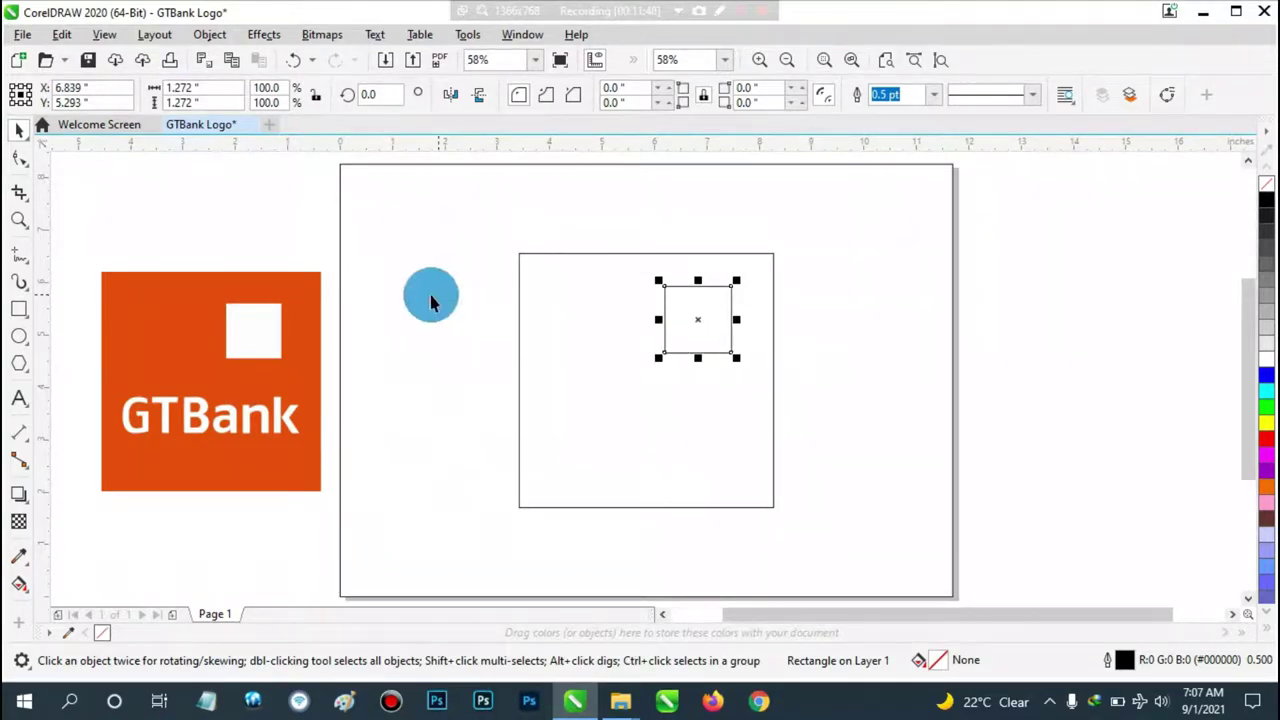
click(241, 243)
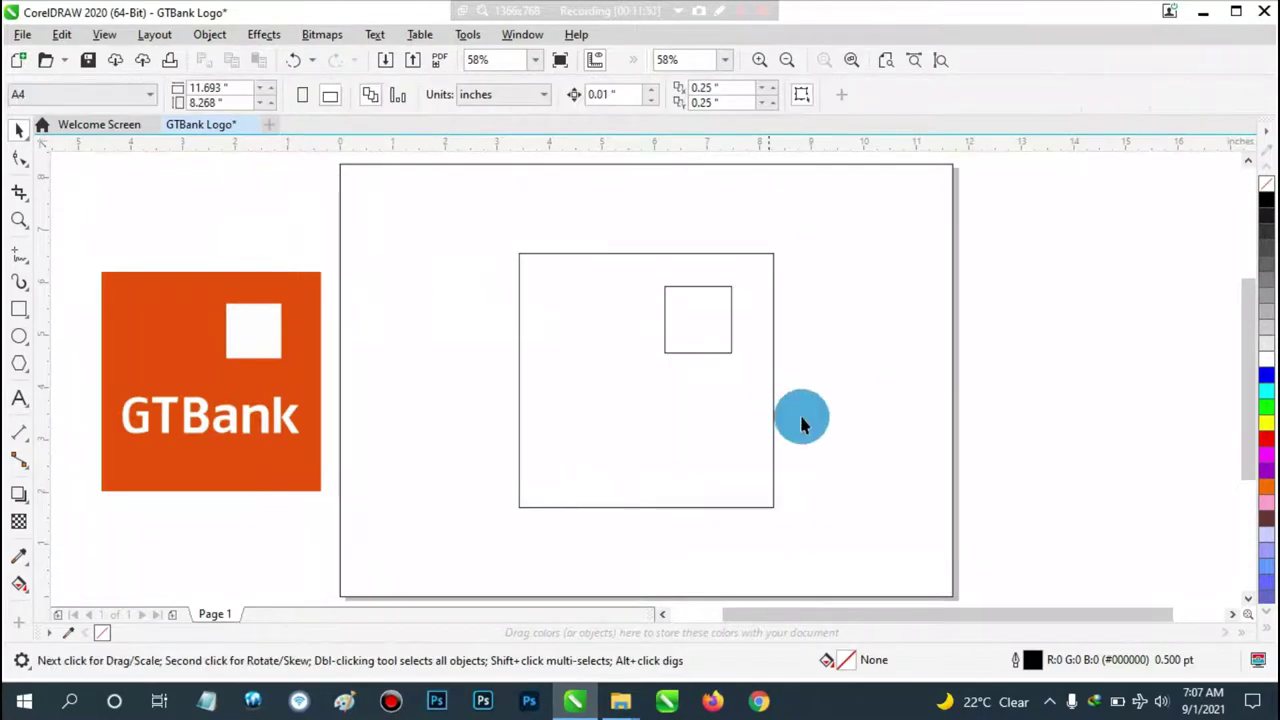
click(712, 335)
click(741, 393)
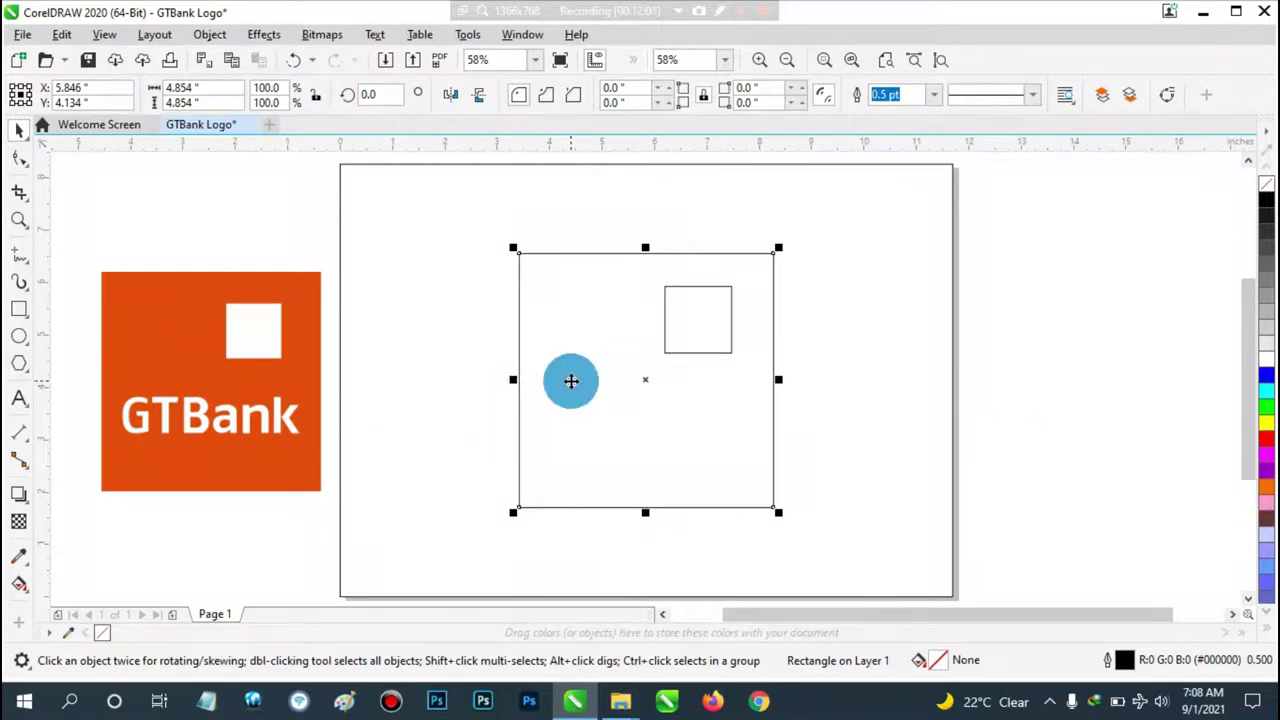
Fill the large square with orange #FF6600 and the small inner square with white.
click(1040, 410)
click(621, 376)
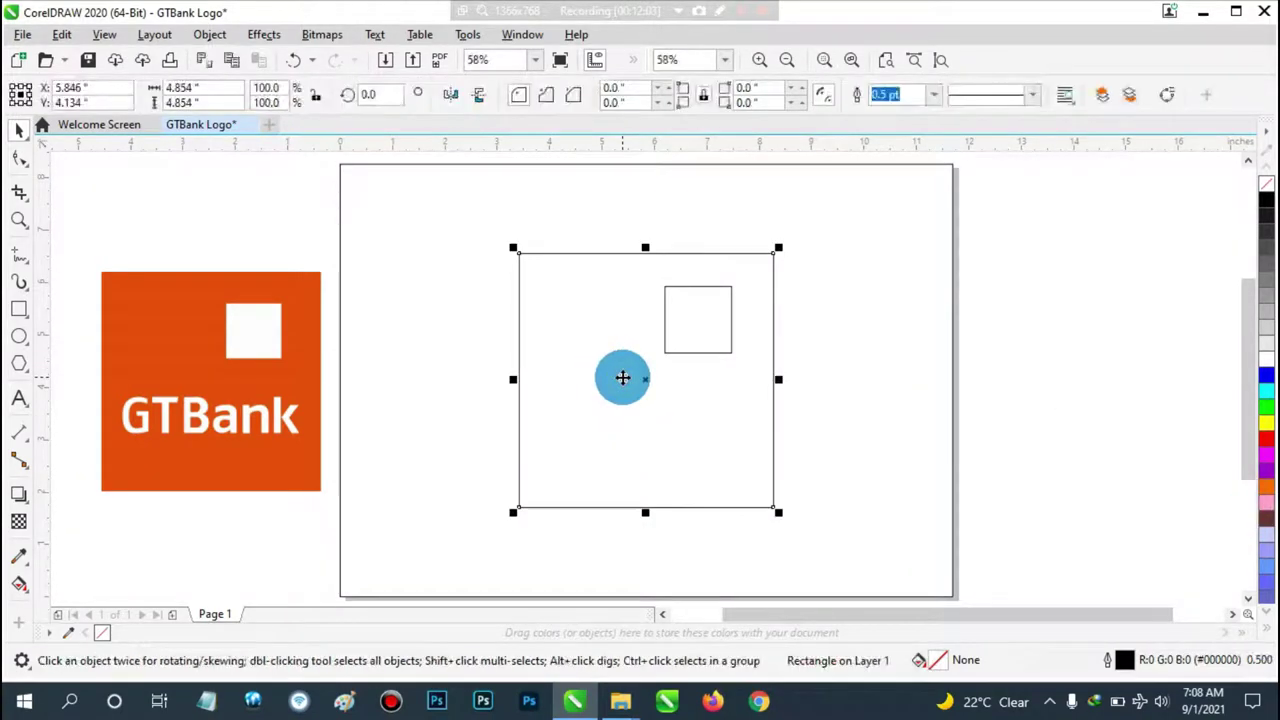
click(1265, 490)
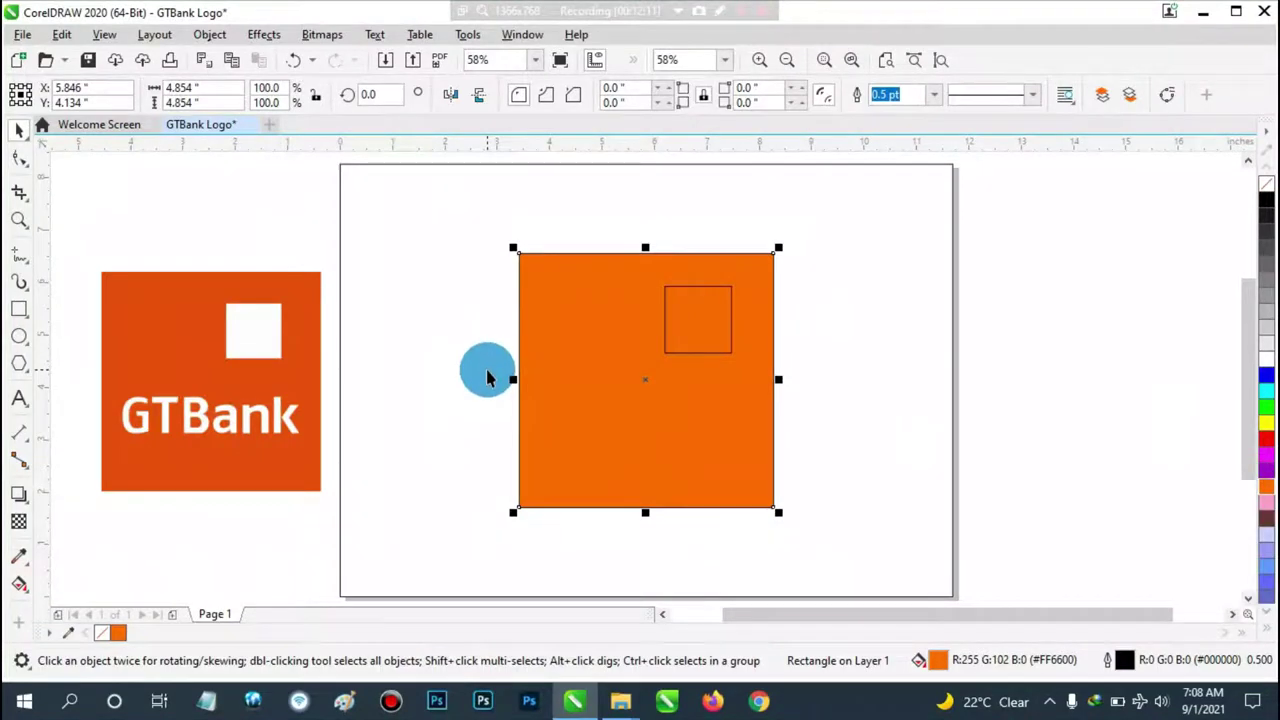
click(713, 332)
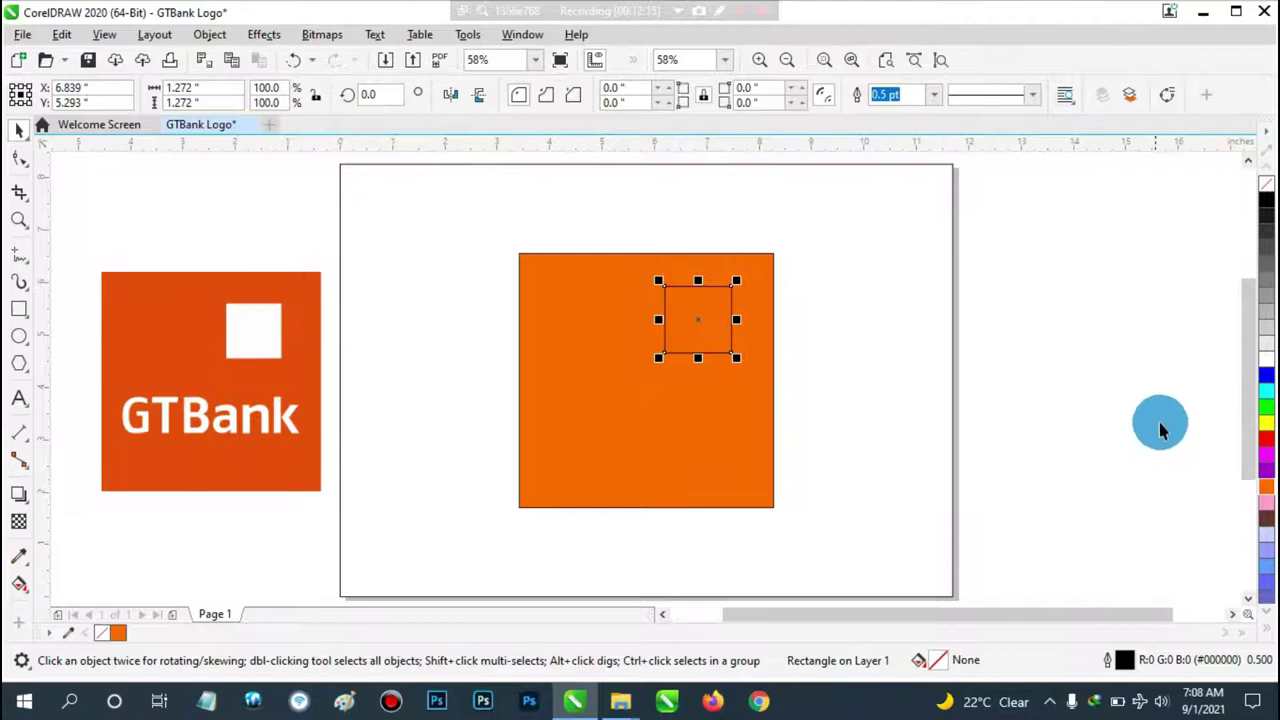
click(1266, 366)
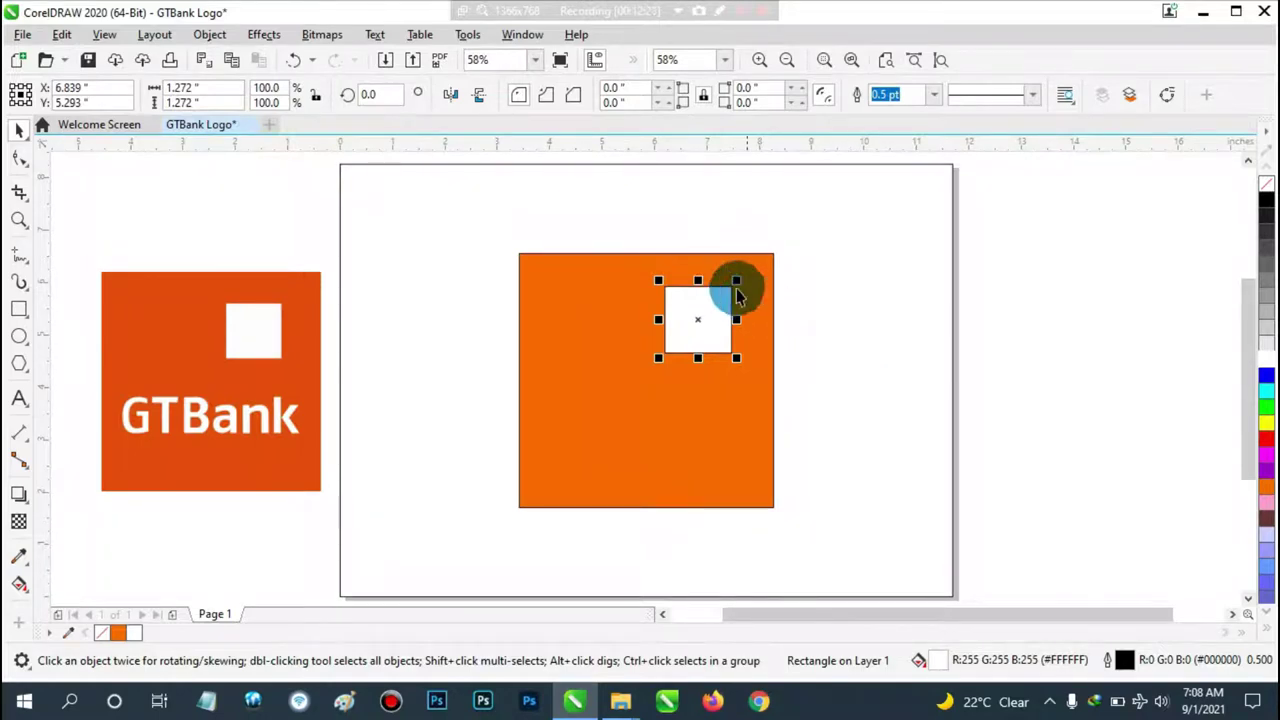
scroll(705, 258, up, 2)
scroll(980, 356, down, 4)
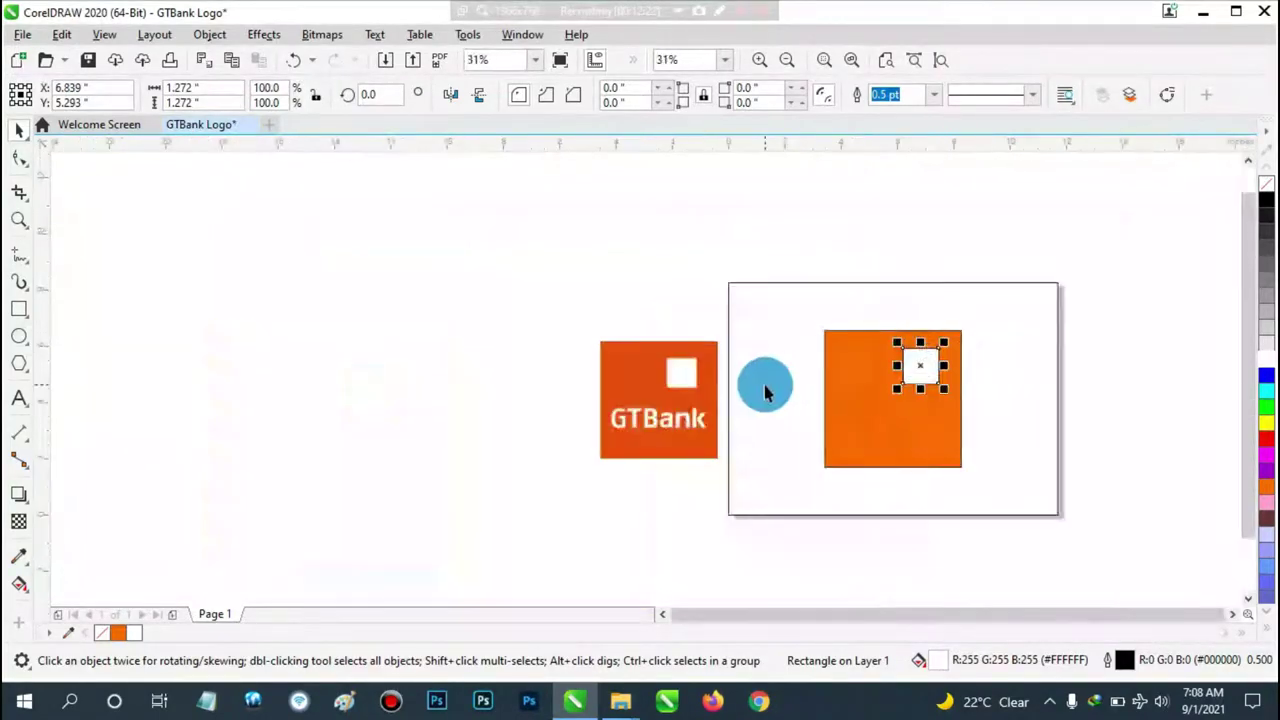
scroll(976, 405, up, 3)
scroll(826, 357, down, 3)
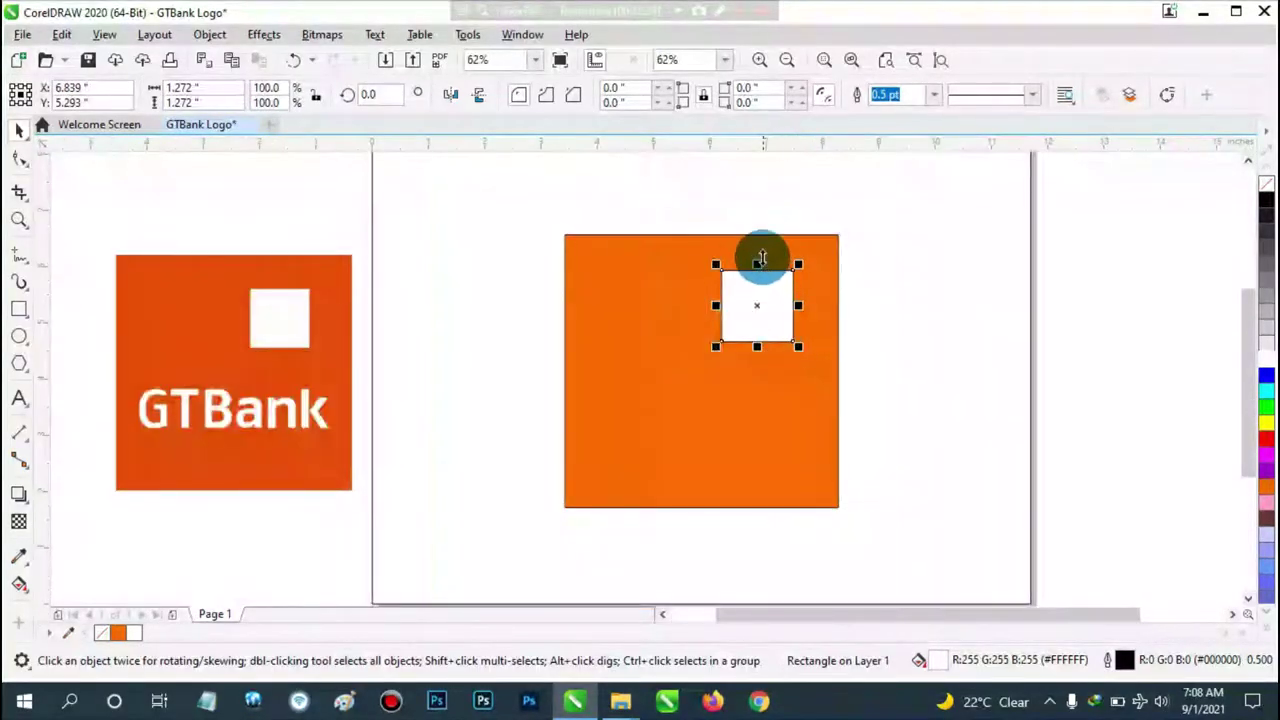
scroll(760, 235, up, 1)
scroll(760, 237, up, 2)
scroll(762, 250, up, 2)
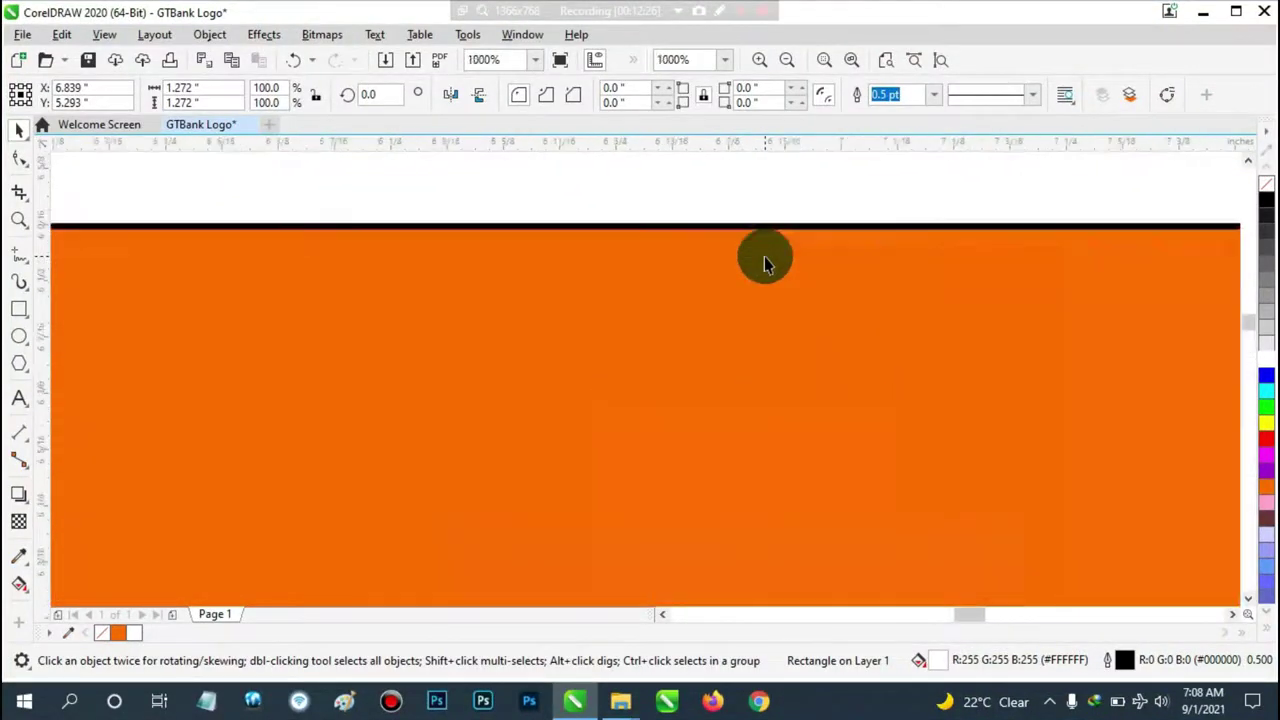
scroll(760, 250, down, 3)
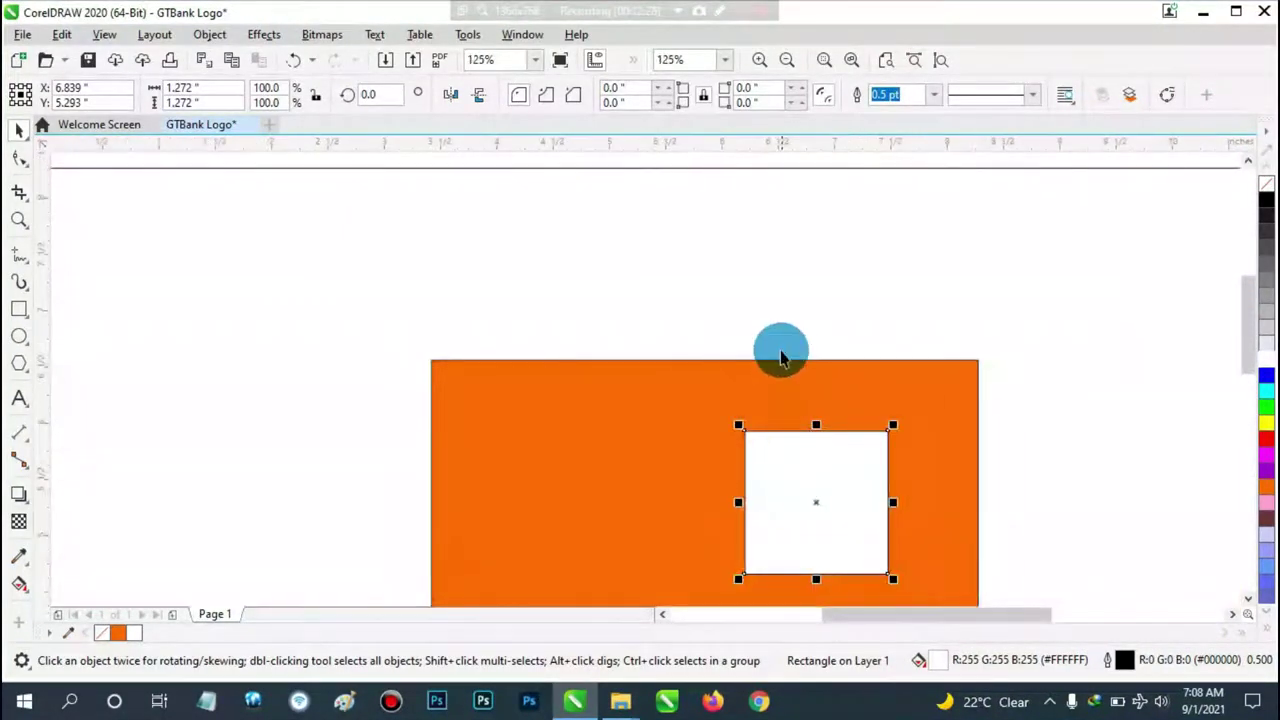
scroll(780, 354, up, 2)
scroll(762, 395, up, 4)
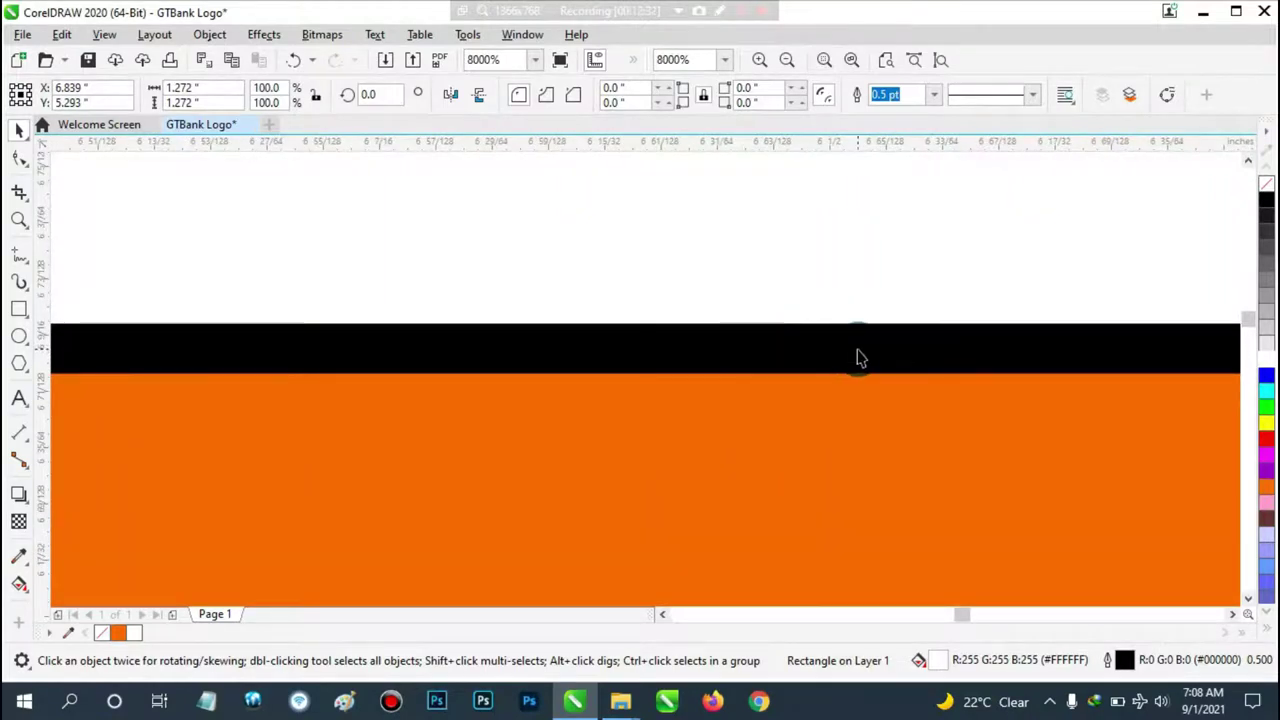
scroll(874, 366, down, 5)
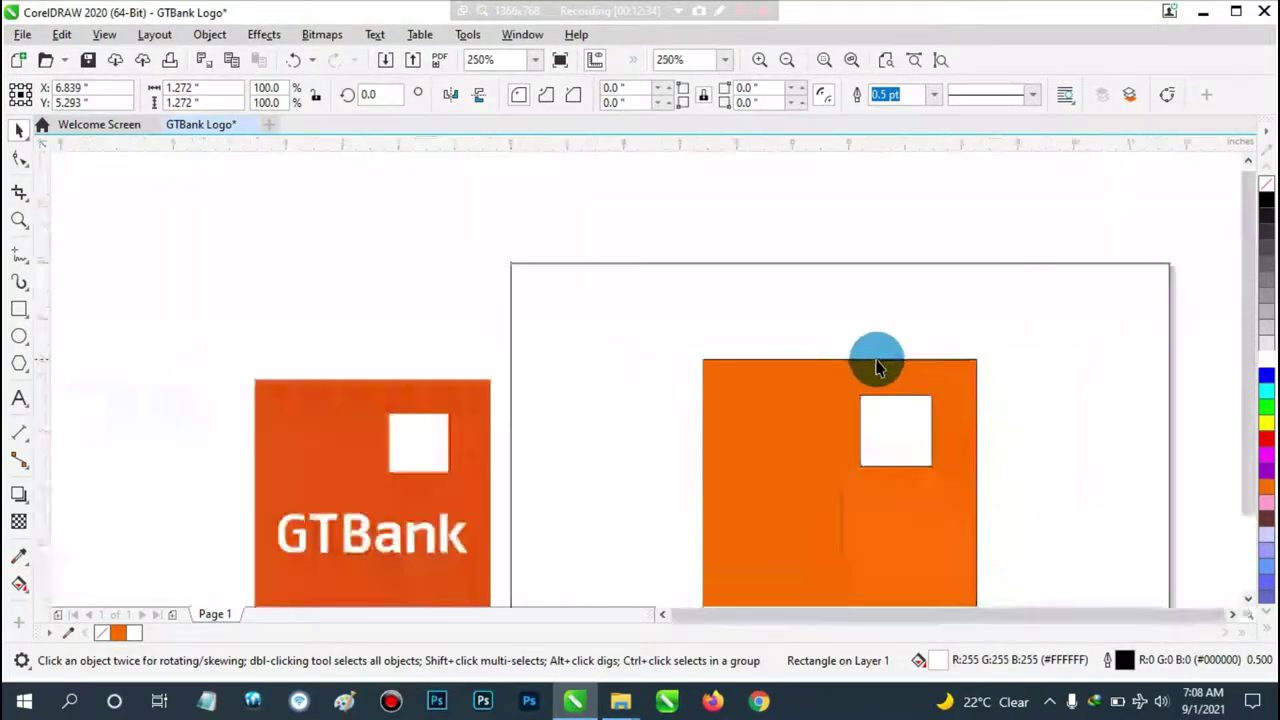
scroll(870, 370, down, 3)
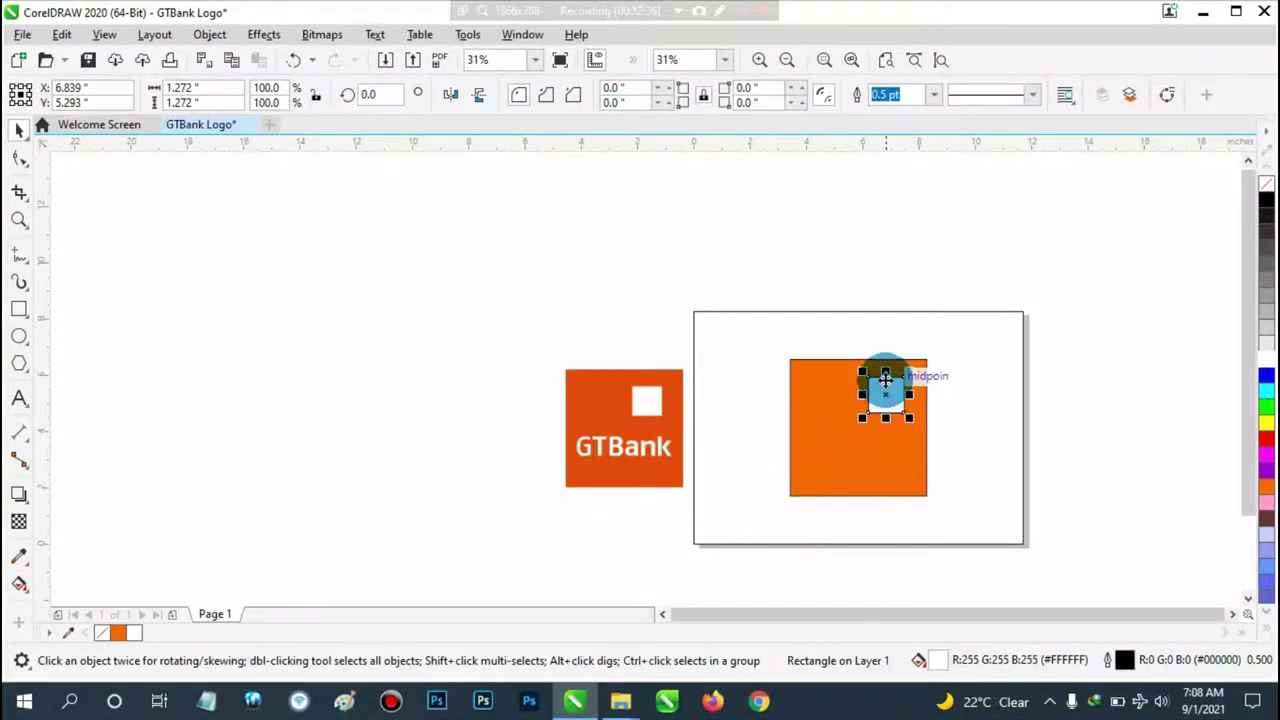
scroll(885, 380, up, 3)
scroll(885, 380, up, 5)
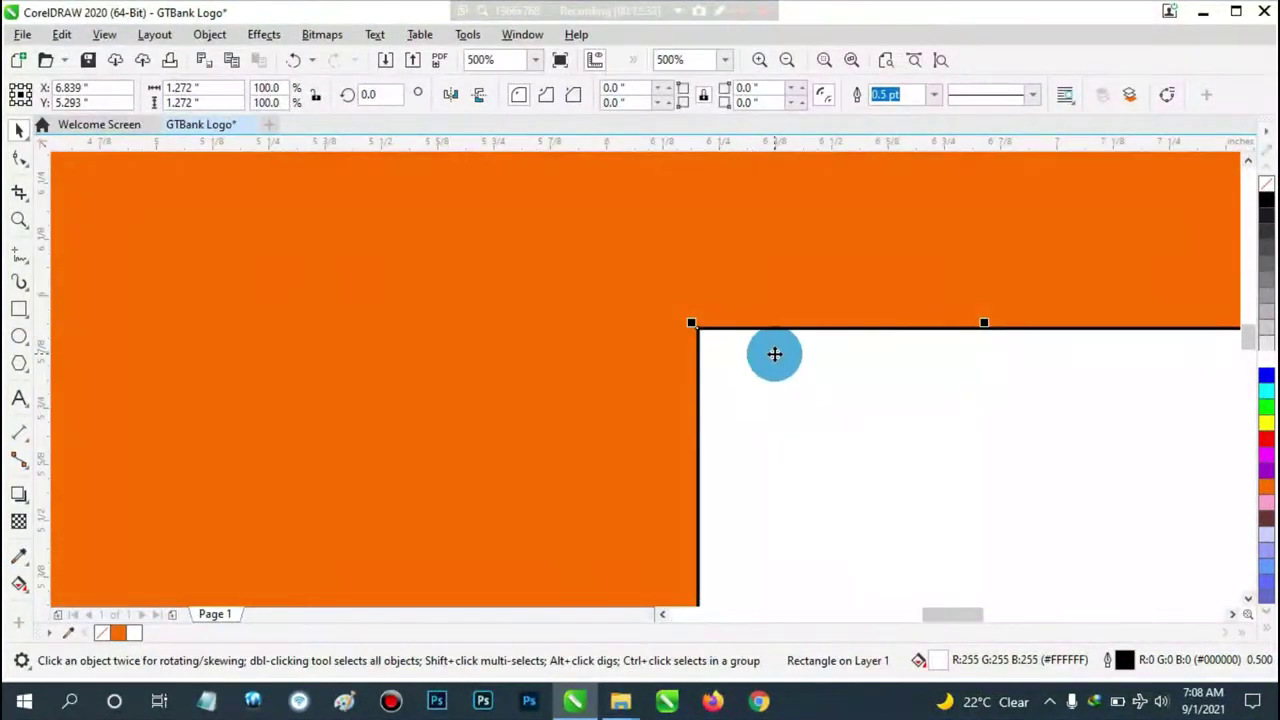
click(774, 353)
scroll(774, 353, down, 3)
scroll(846, 338, up, 3)
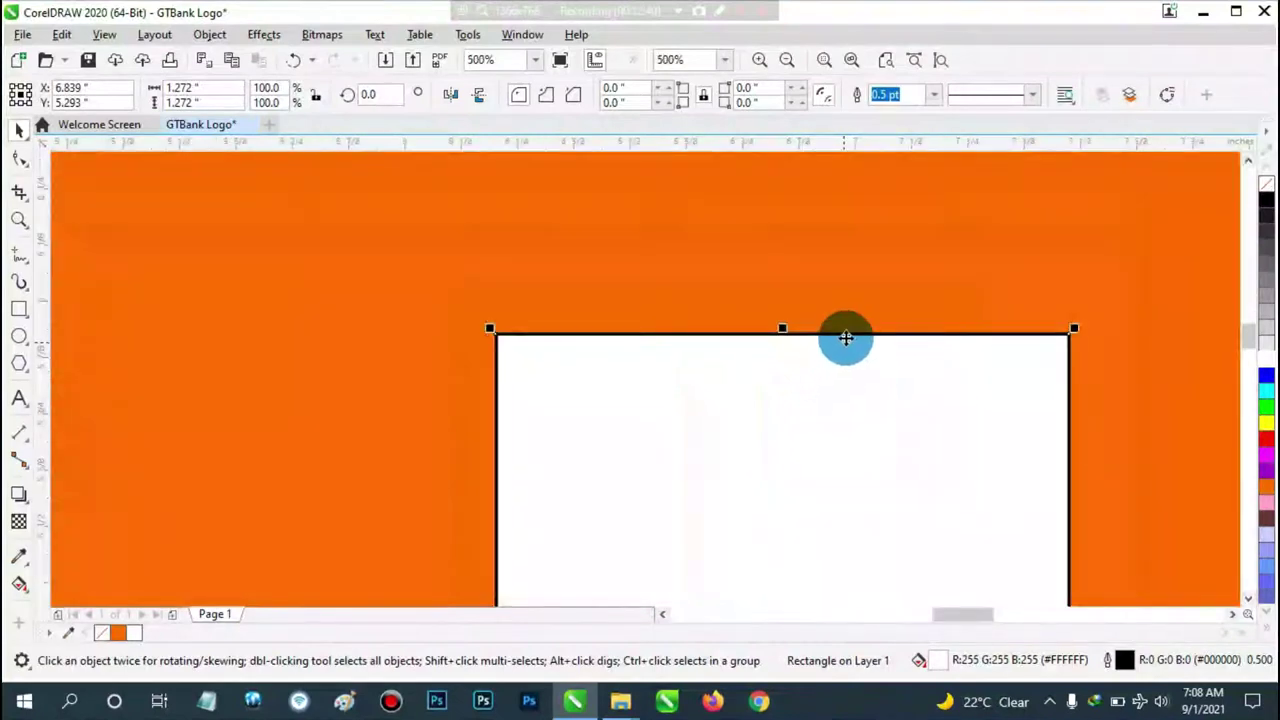
scroll(846, 338, down, 5)
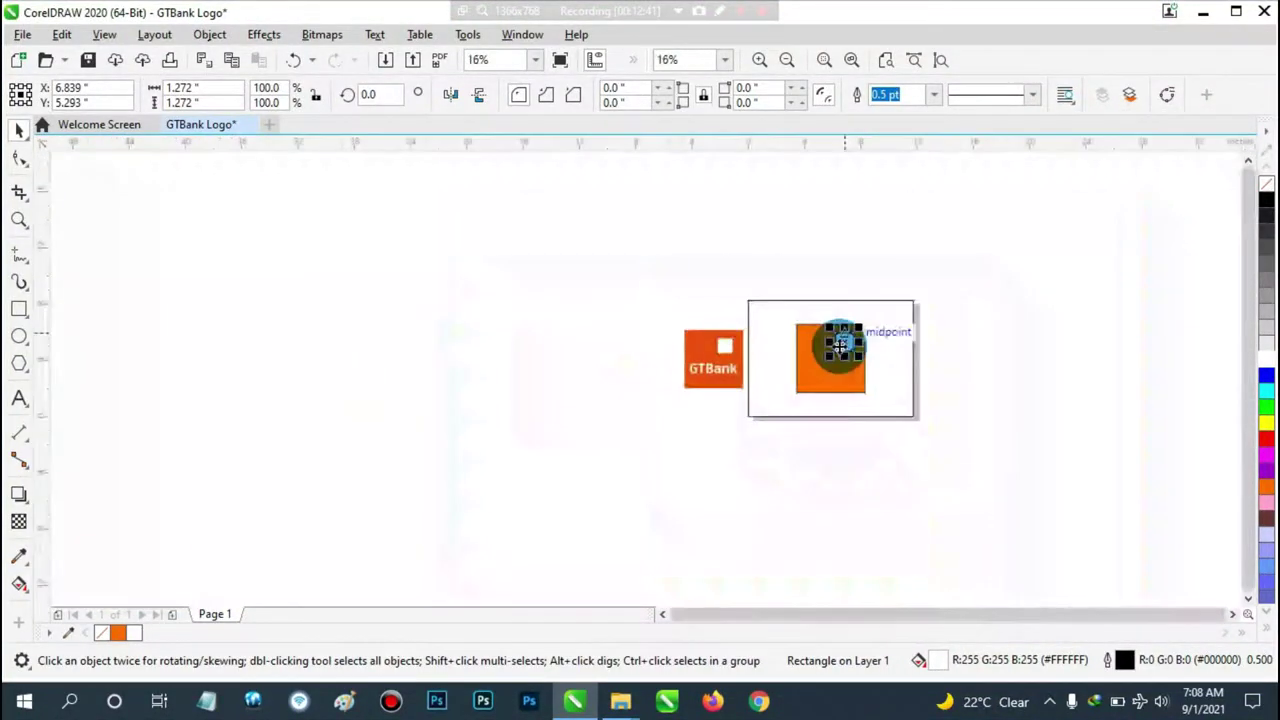
scroll(842, 344, up, 3)
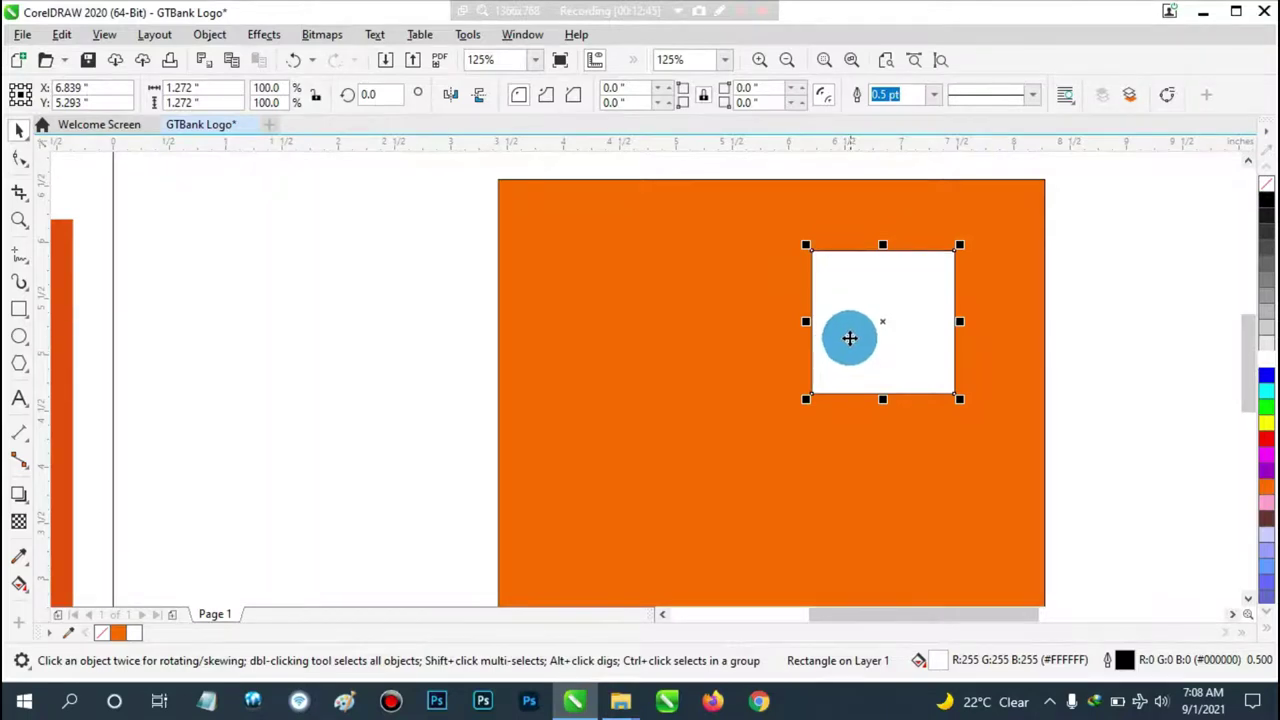
scroll(826, 294, up, 1)
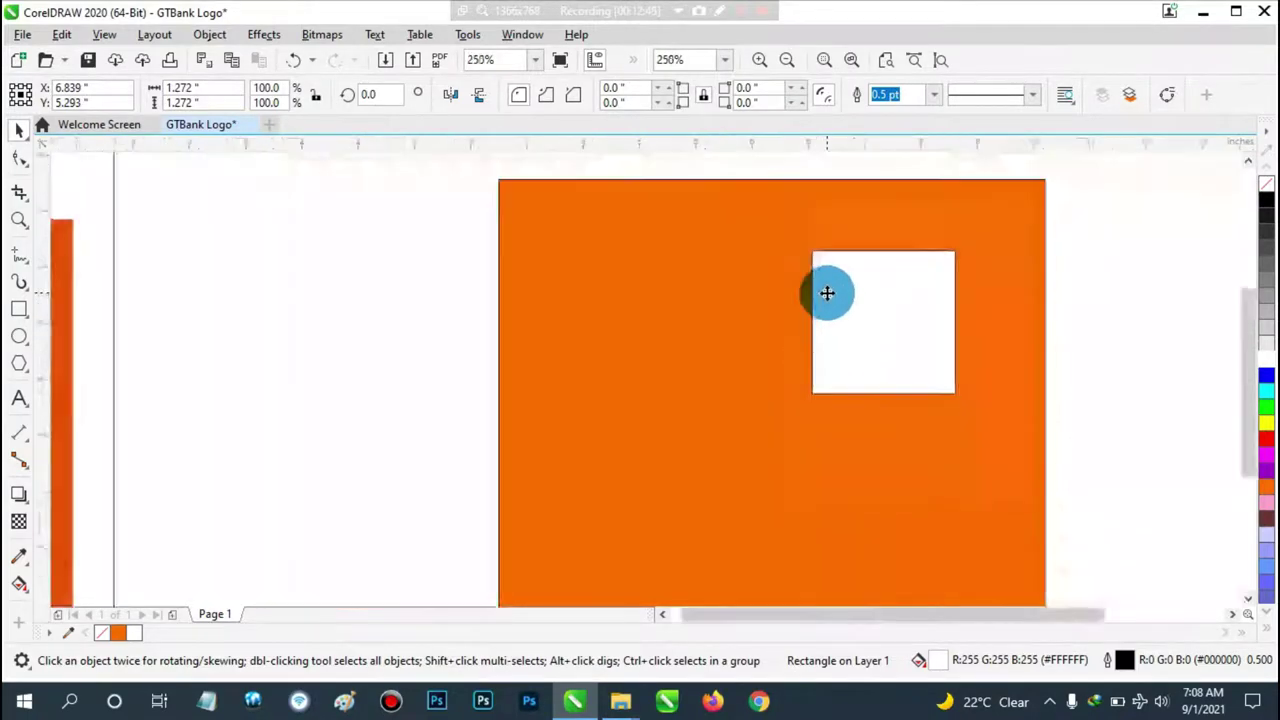
scroll(828, 292, down, 3)
scroll(829, 237, up, 2)
scroll(917, 400, up, 2)
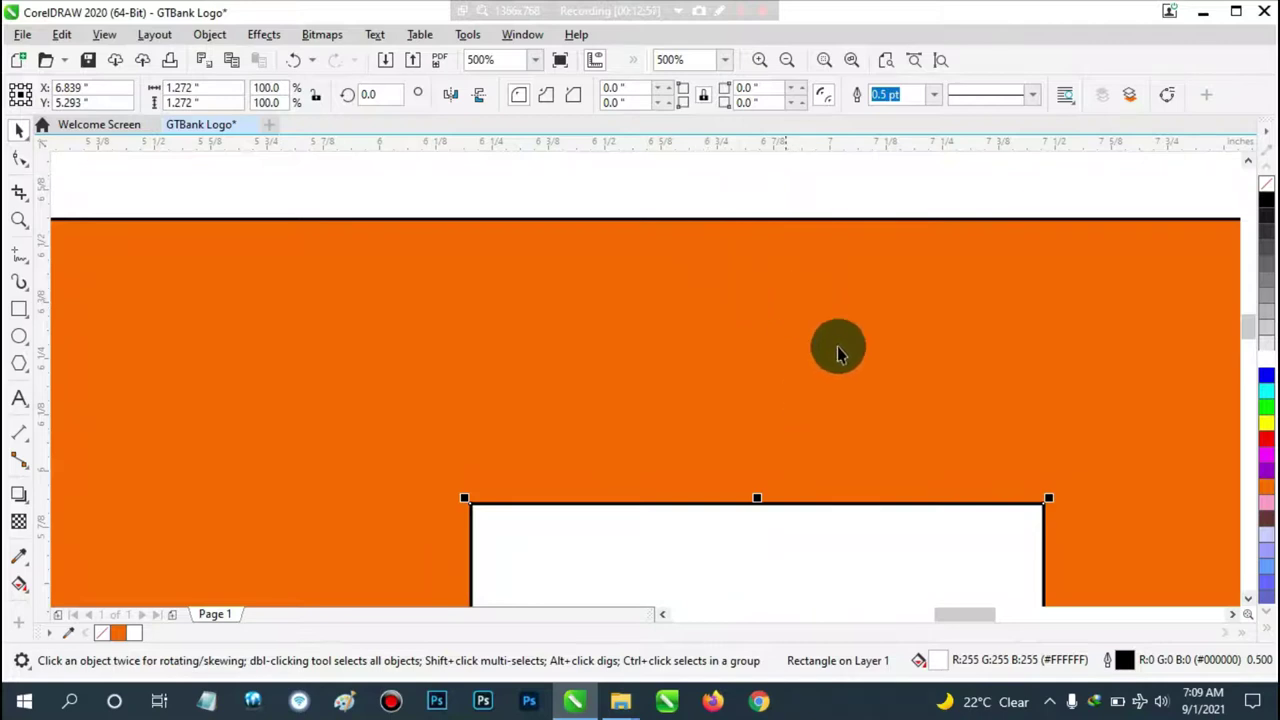
scroll(831, 504, down, 2)
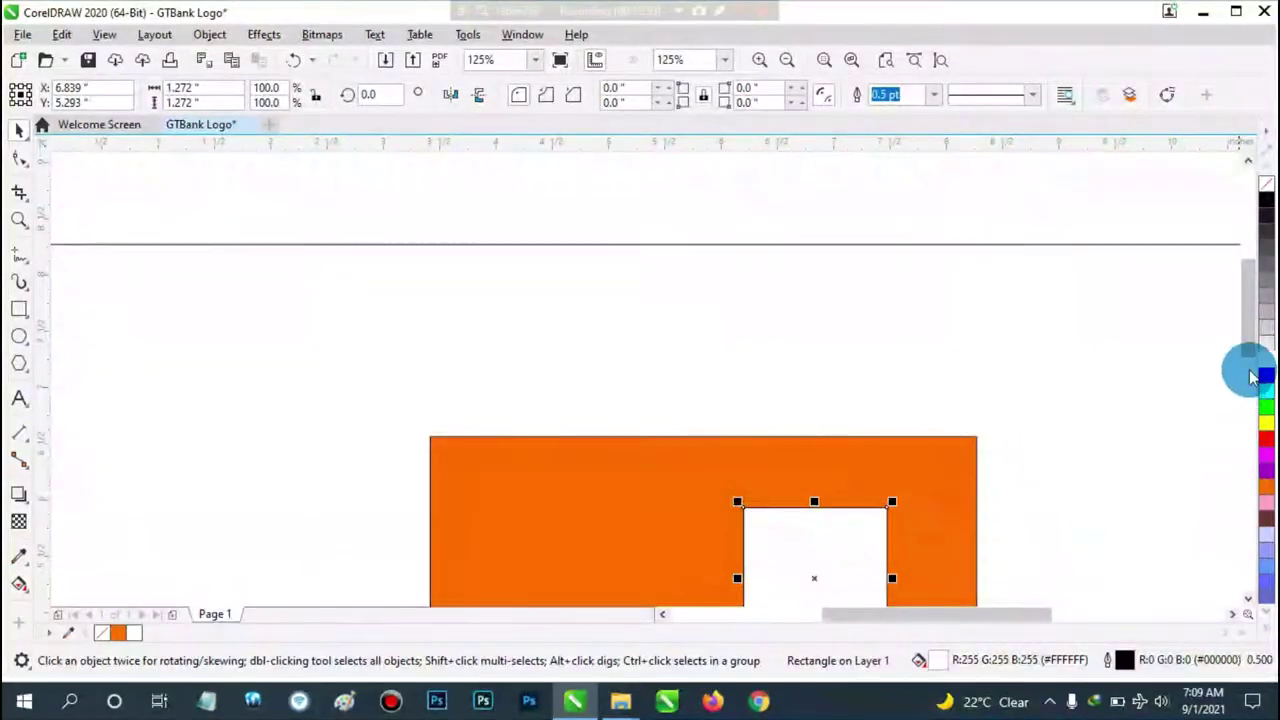
scroll(1051, 326, down, 3)
scroll(860, 300, up, 2)
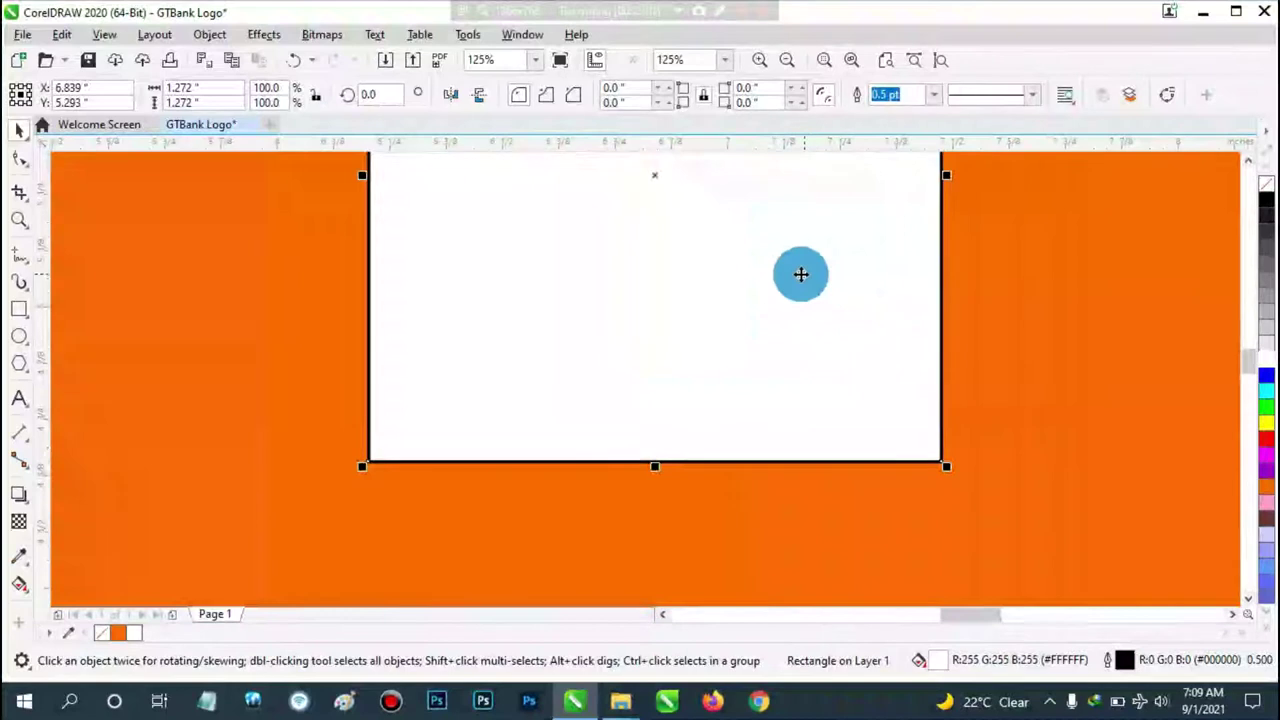
scroll(801, 274, down, 2)
scroll(731, 183, up, 1)
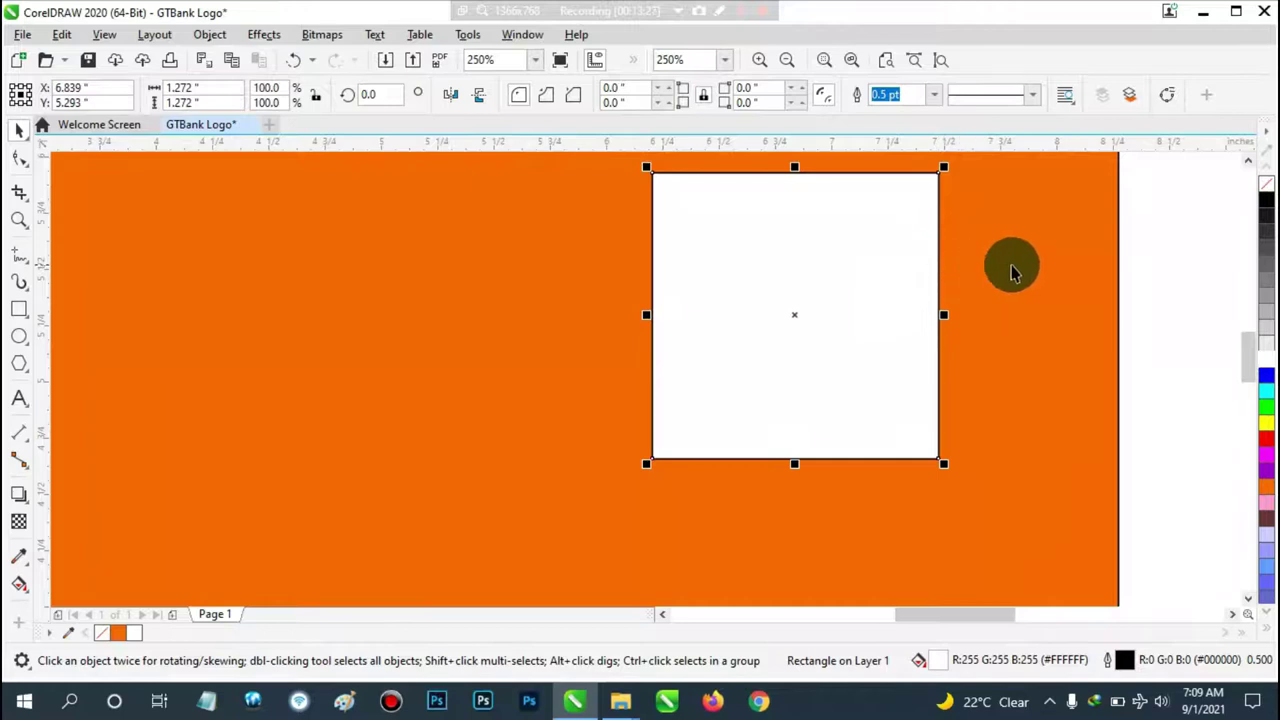
Set the outline of the 1.272-inch white inner square to None.
click(900, 266)
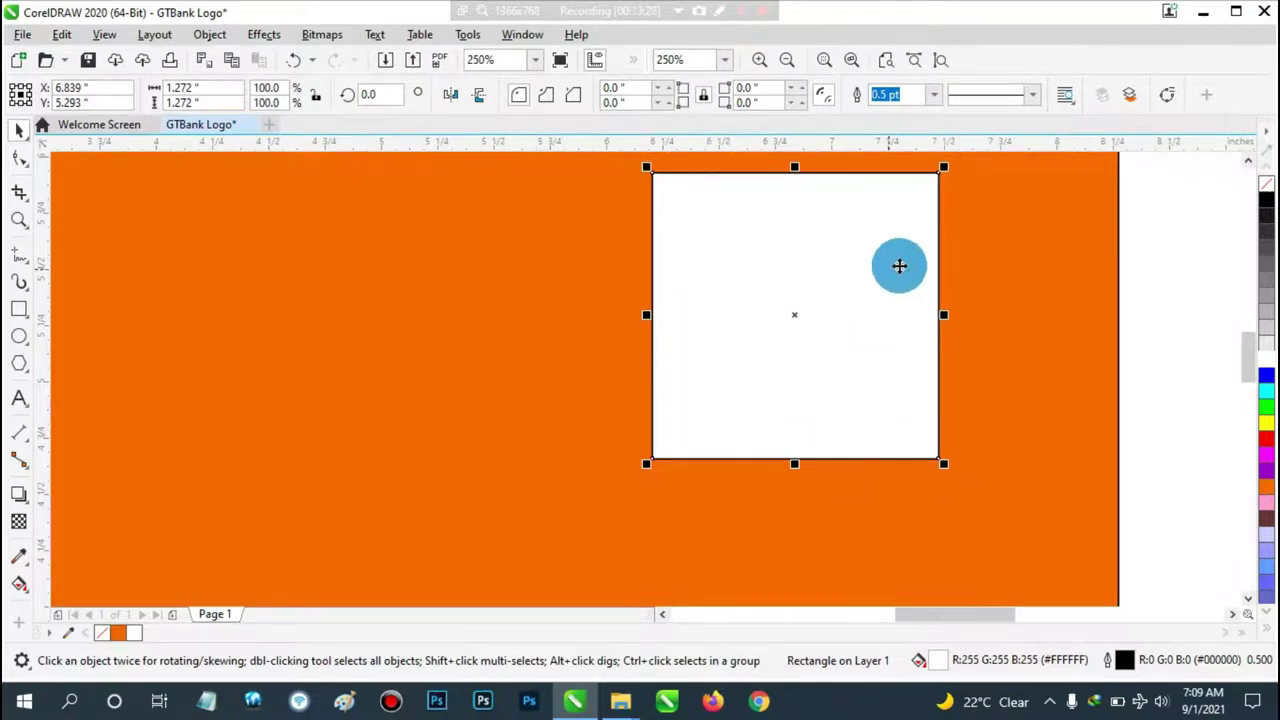
drag(829, 280, 823, 317)
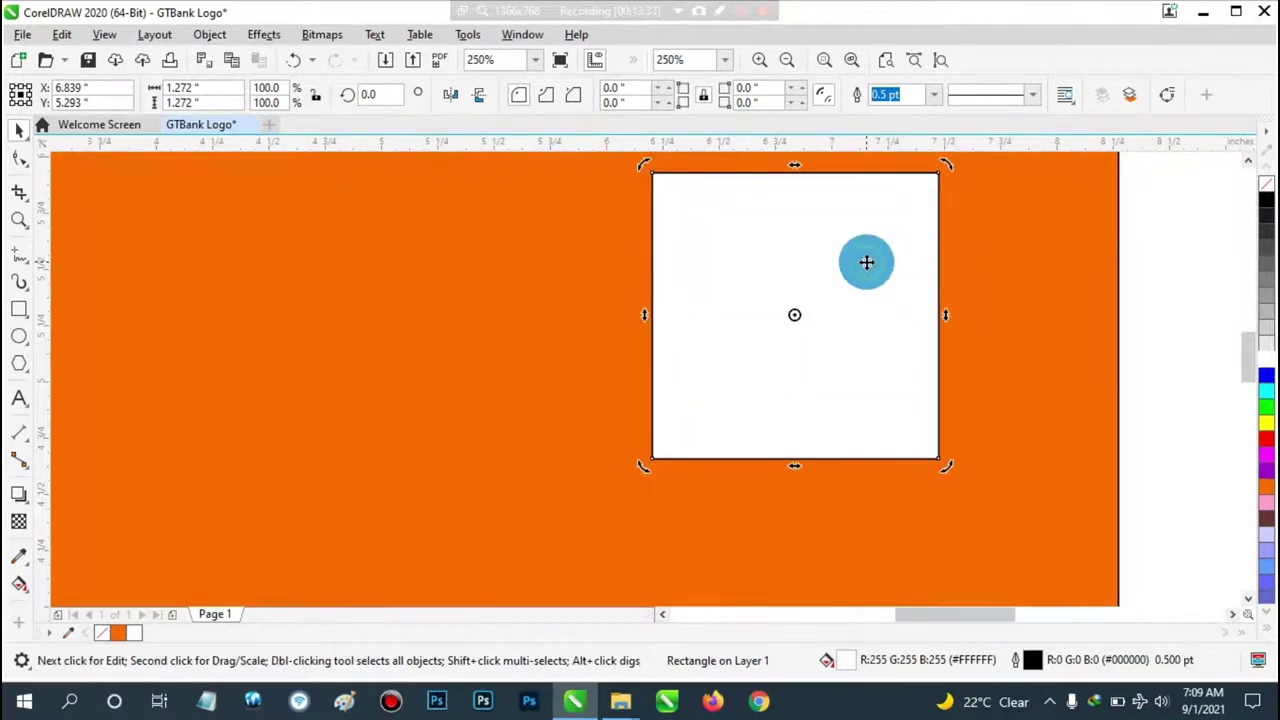
click(866, 262)
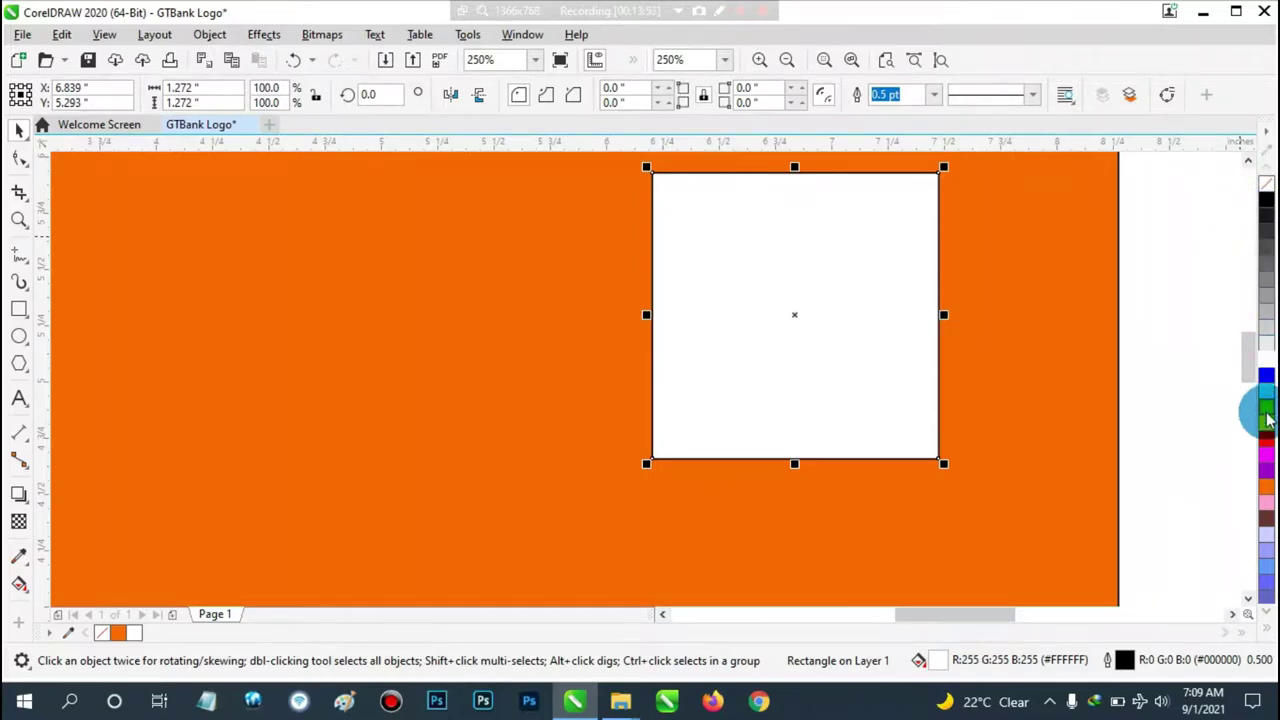
right_click(1265, 188)
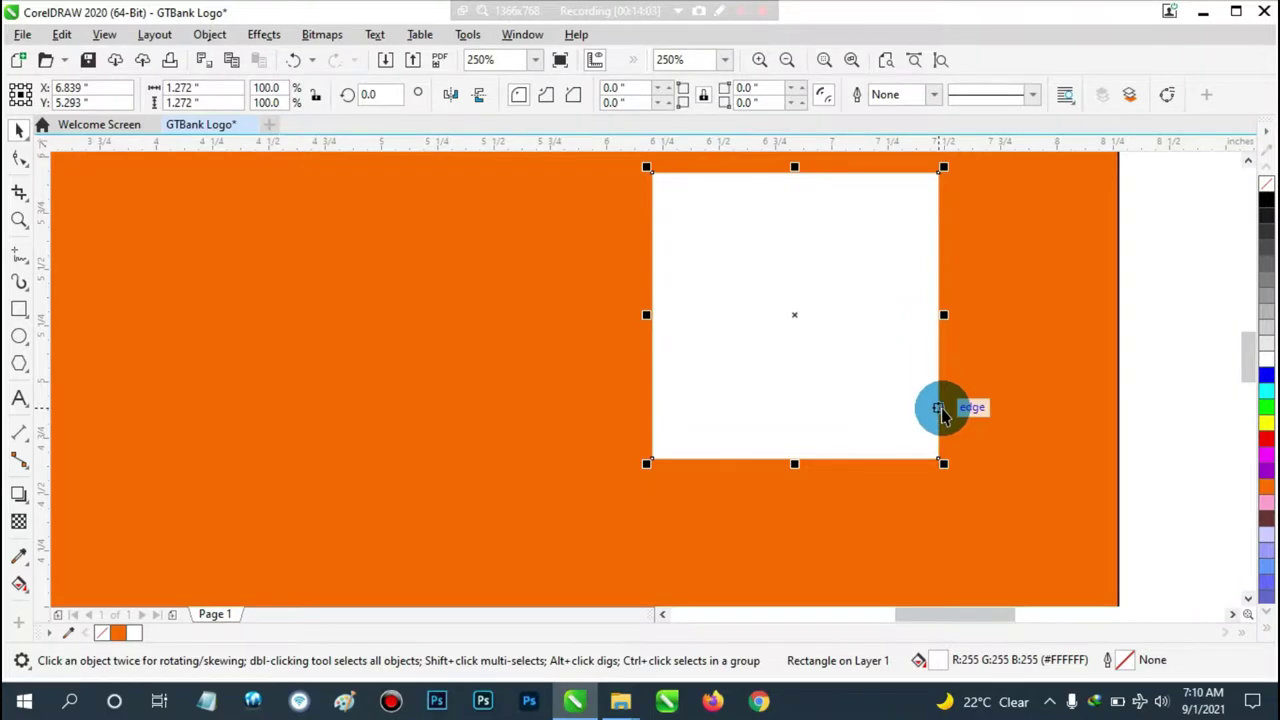
Set the outline of the 4.854-inch orange square to None.
click(1094, 312)
scroll(1094, 310, down, 4)
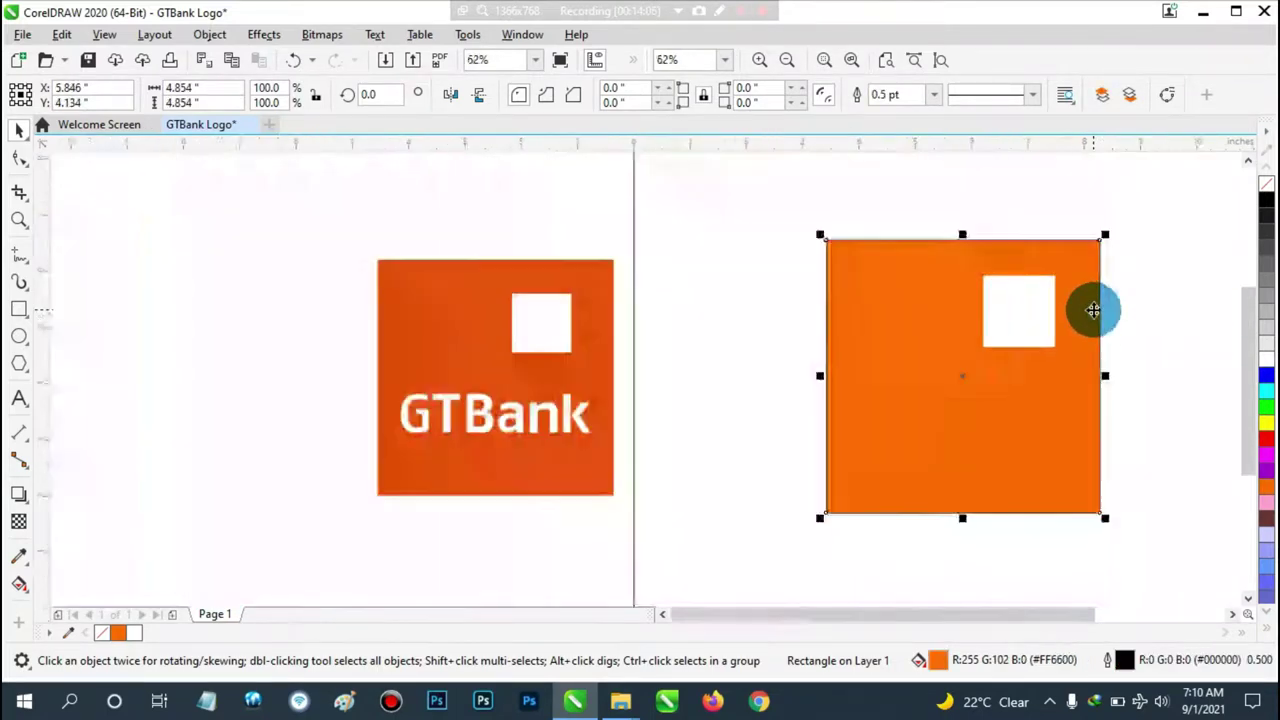
scroll(1082, 283, up, 2)
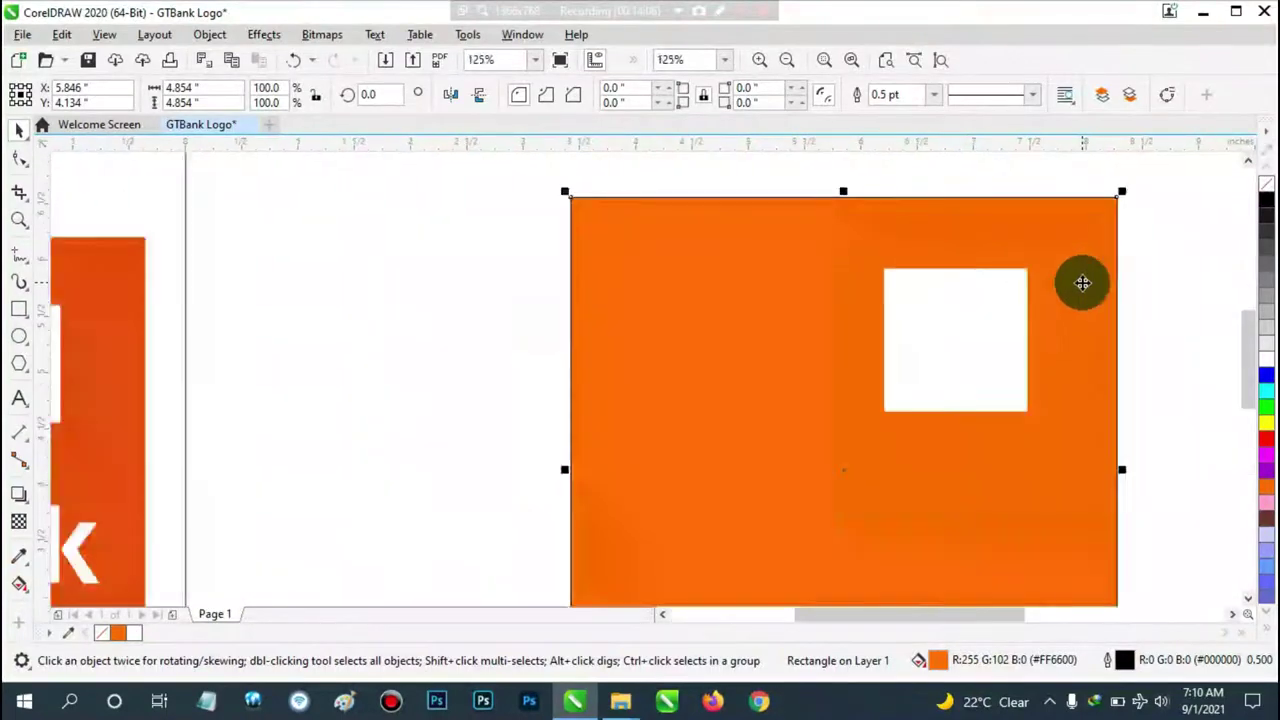
scroll(1082, 283, down, 2)
scroll(1082, 283, up, 1)
scroll(1082, 283, down, 2)
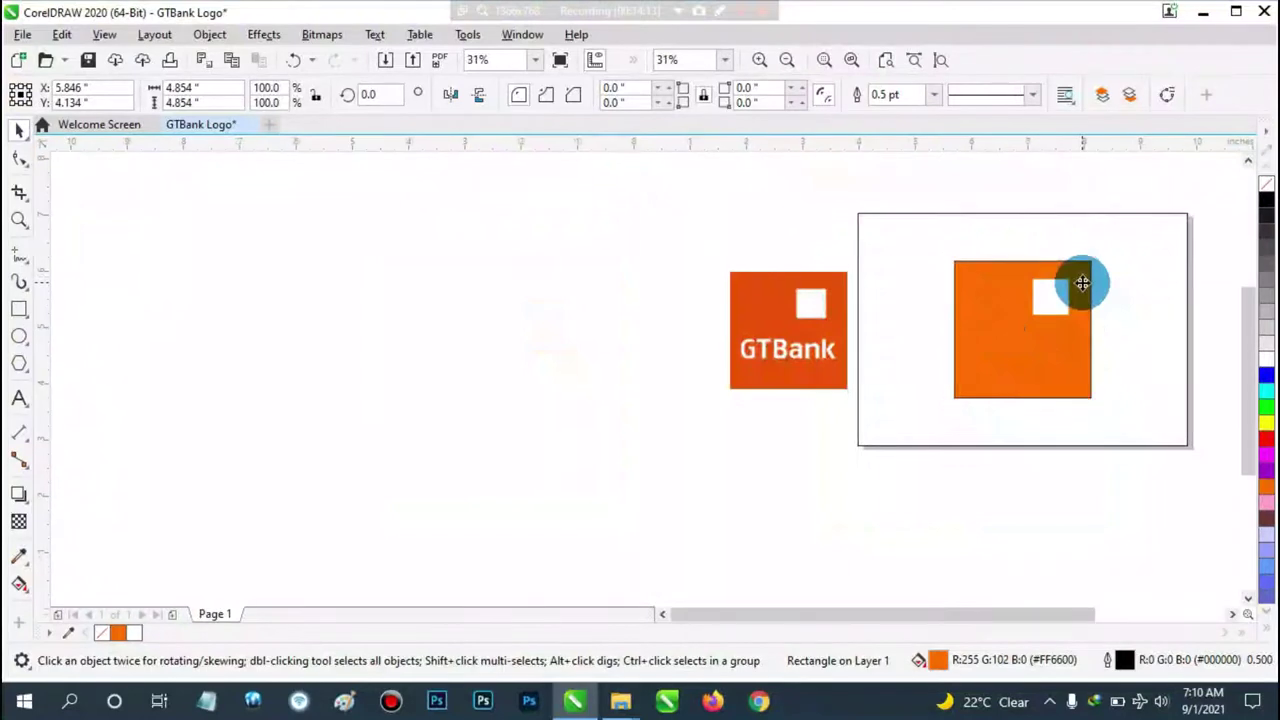
scroll(1082, 283, up, 3)
scroll(1082, 283, up, 1)
scroll(1082, 283, down, 2)
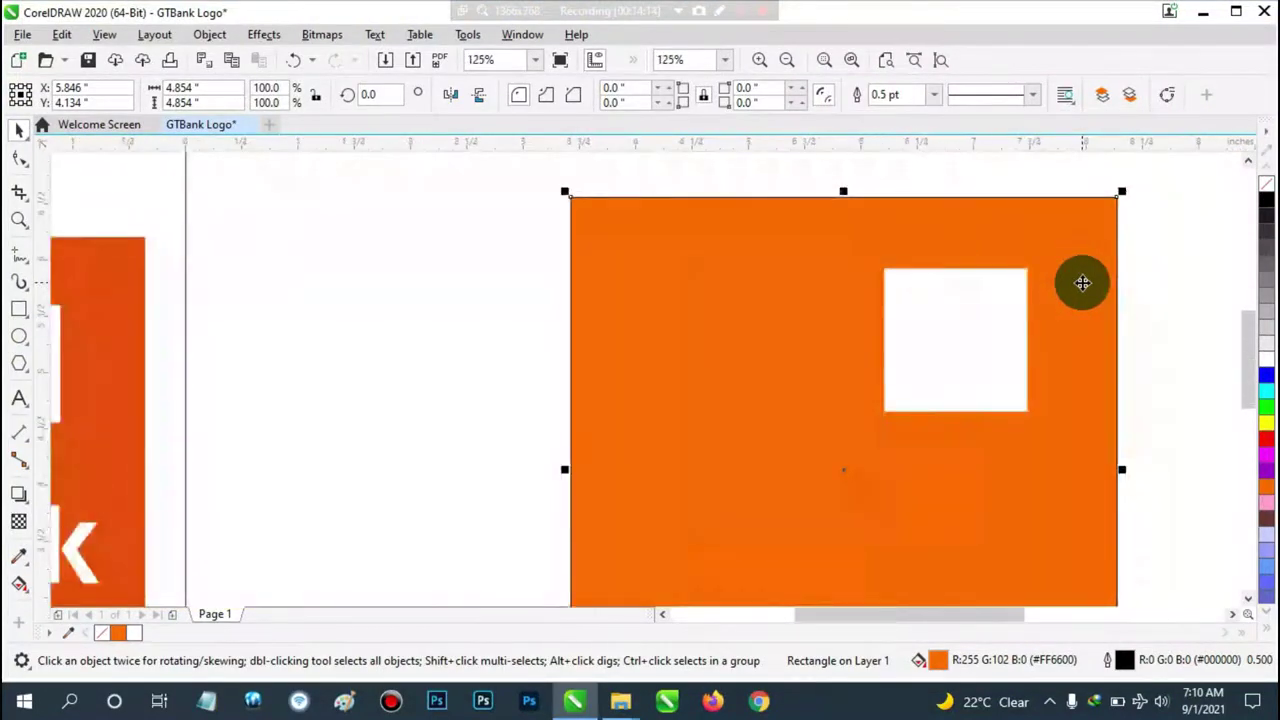
scroll(1082, 283, down, 1)
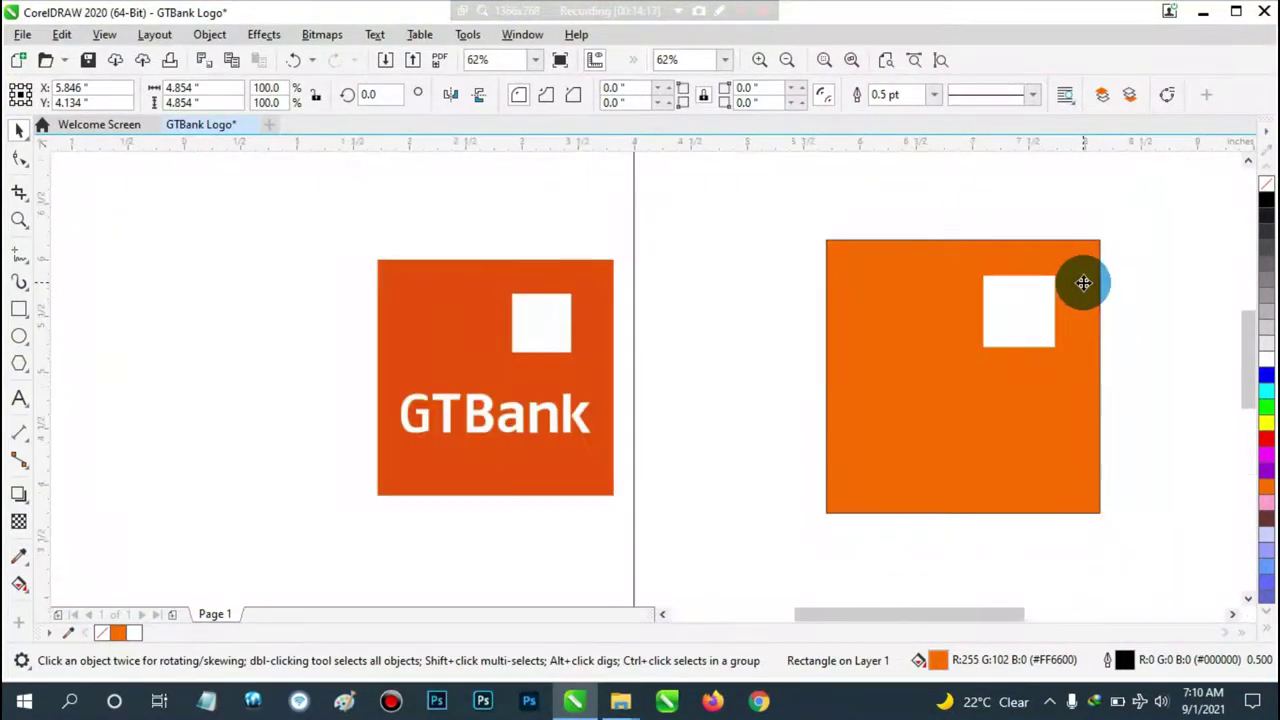
scroll(1082, 283, up, 2)
scroll(1083, 283, down, 2)
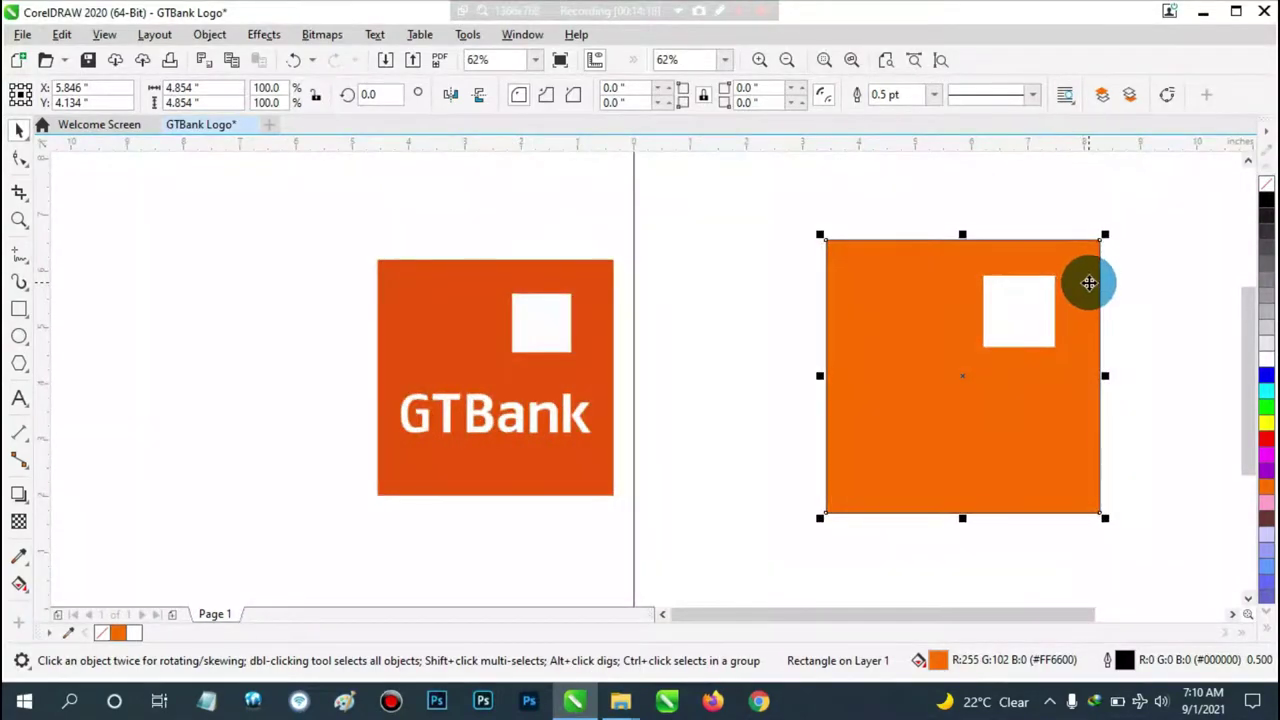
scroll(1088, 283, up, 2)
scroll(1088, 283, down, 2)
scroll(1088, 283, up, 1)
scroll(1089, 283, up, 2)
scroll(1089, 283, down, 2)
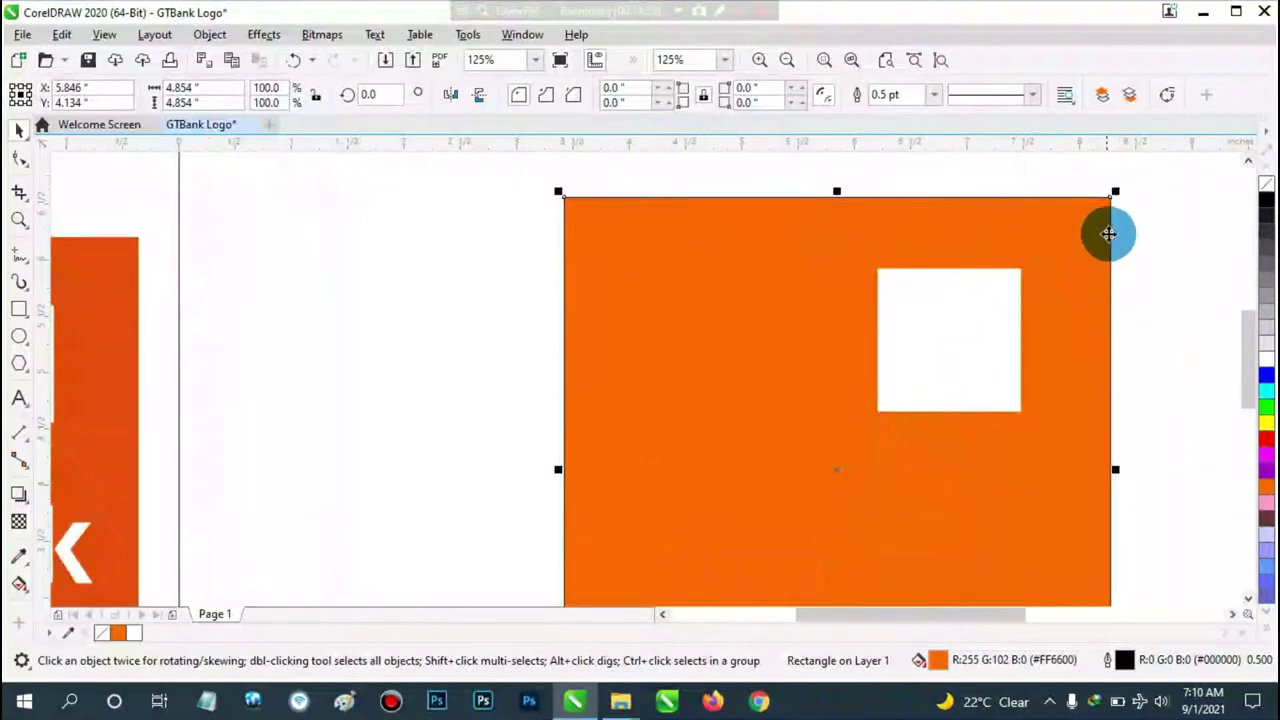
scroll(1104, 226, up, 2)
scroll(1104, 226, down, 3)
scroll(1104, 226, up, 2)
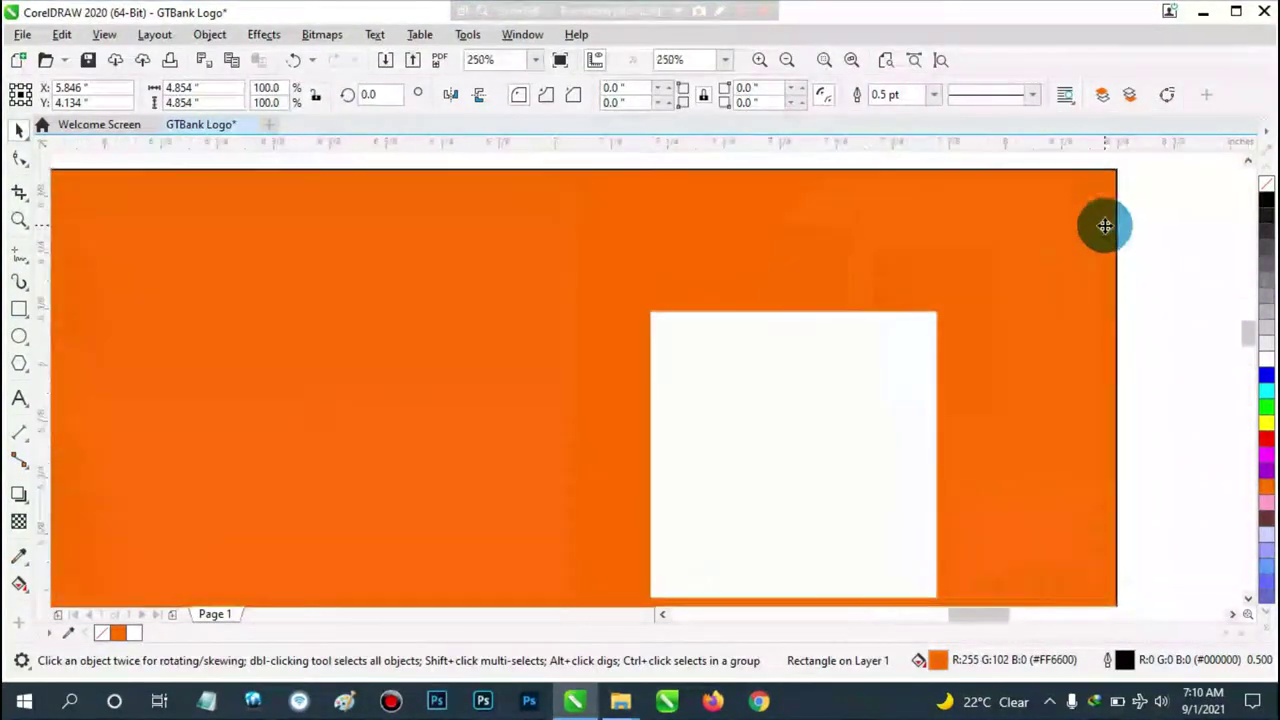
scroll(1104, 226, down, 1)
scroll(1104, 226, down, 2)
scroll(1104, 226, up, 2)
scroll(1104, 226, down, 1)
scroll(1104, 226, up, 1)
scroll(1104, 226, up, 1)
scroll(1104, 226, down, 2)
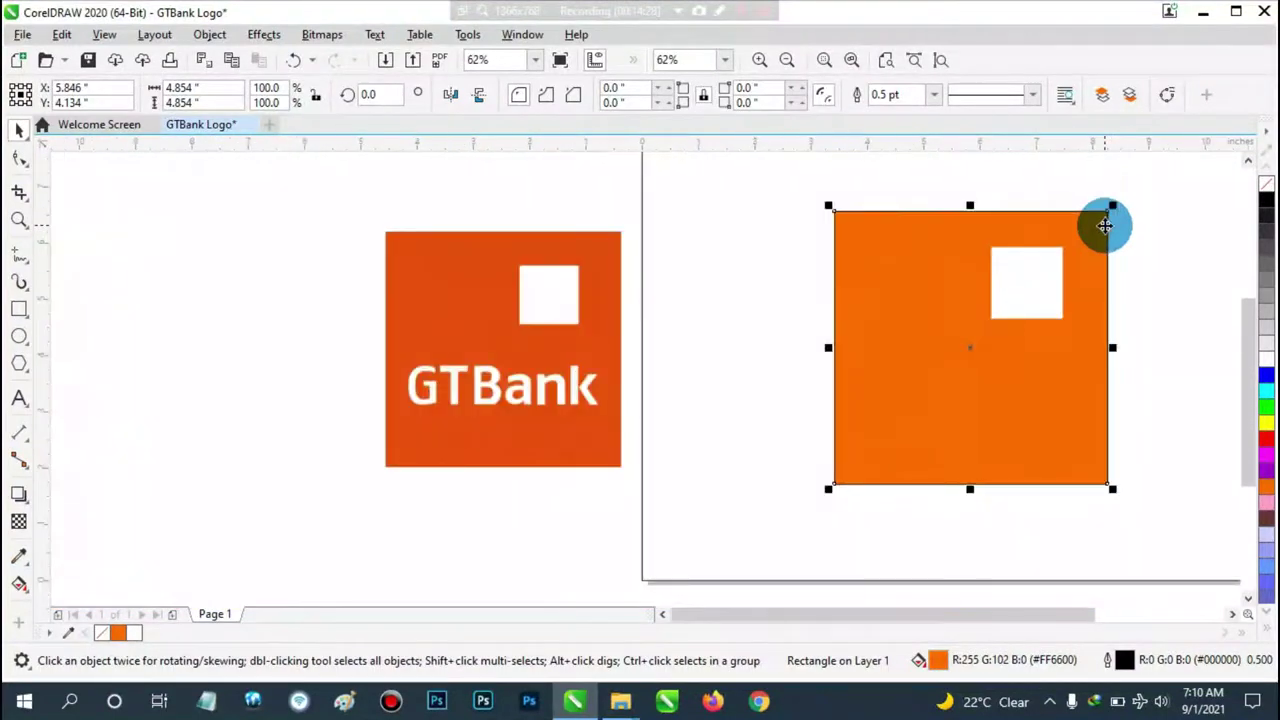
scroll(1104, 226, up, 2)
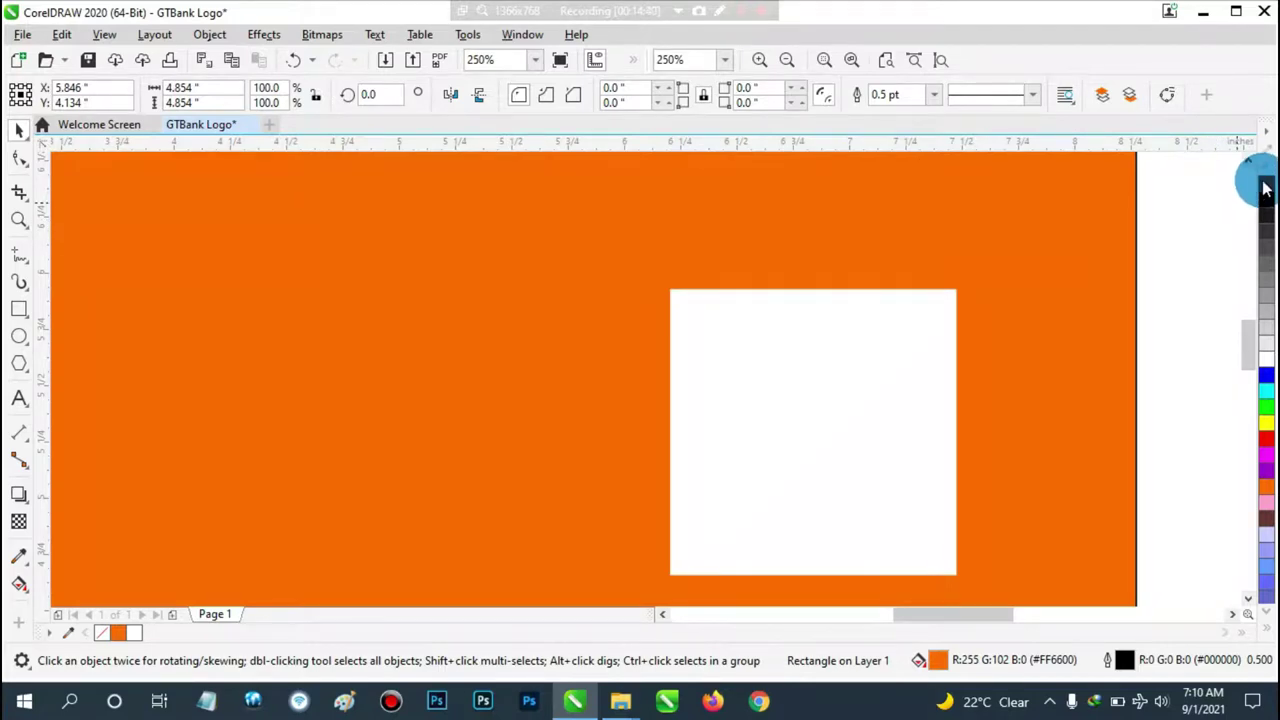
right_click(1267, 184)
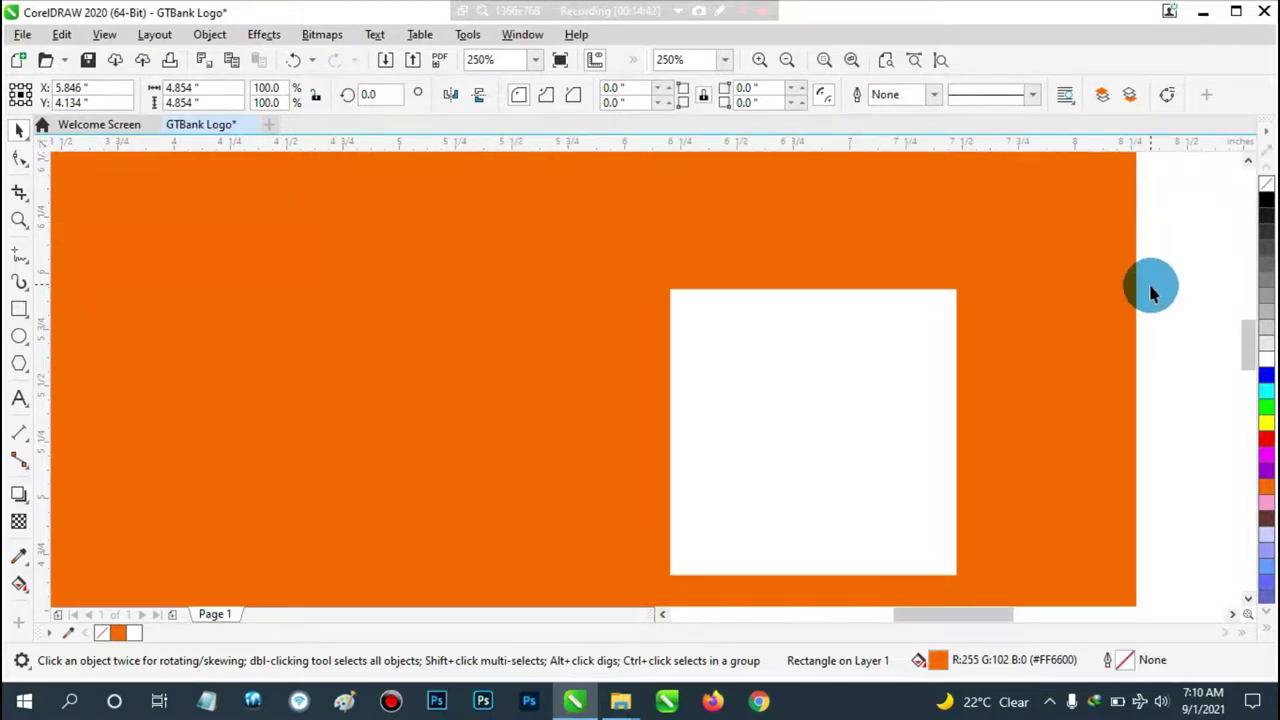
scroll(1150, 286, down, 3)
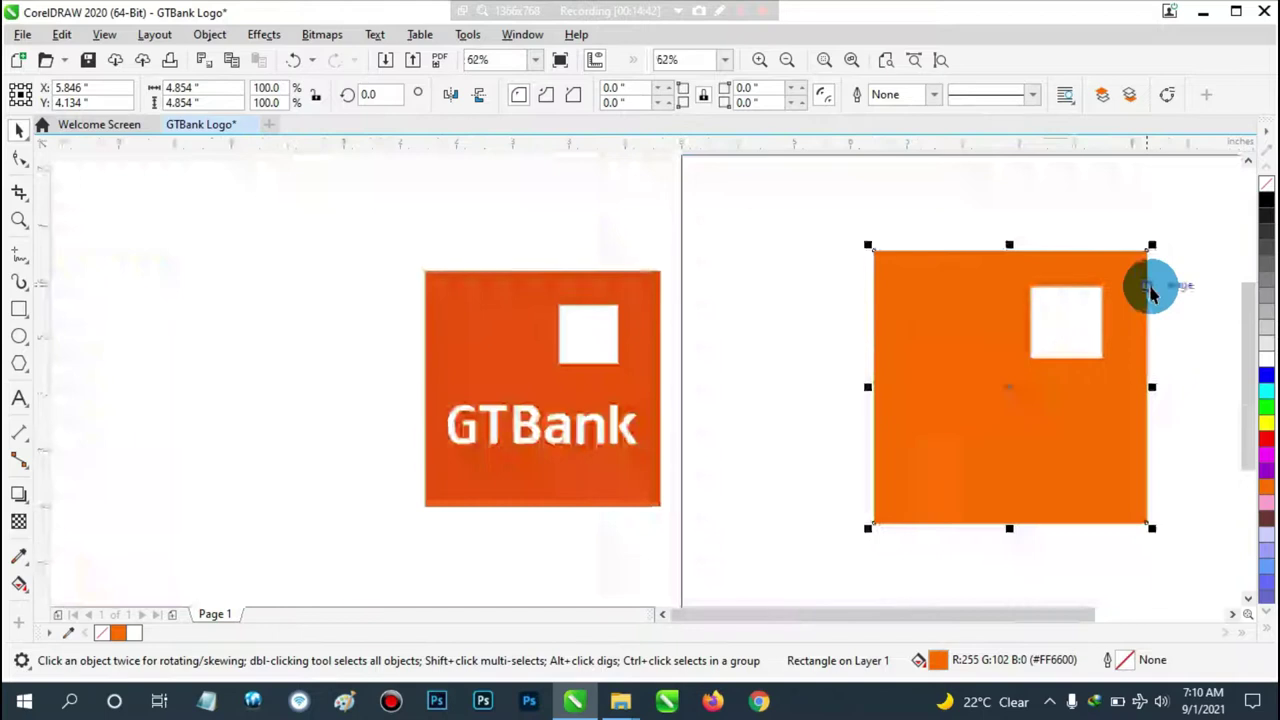
Zoom to page height and try selecting the white and orange squares individually.
click(940, 62)
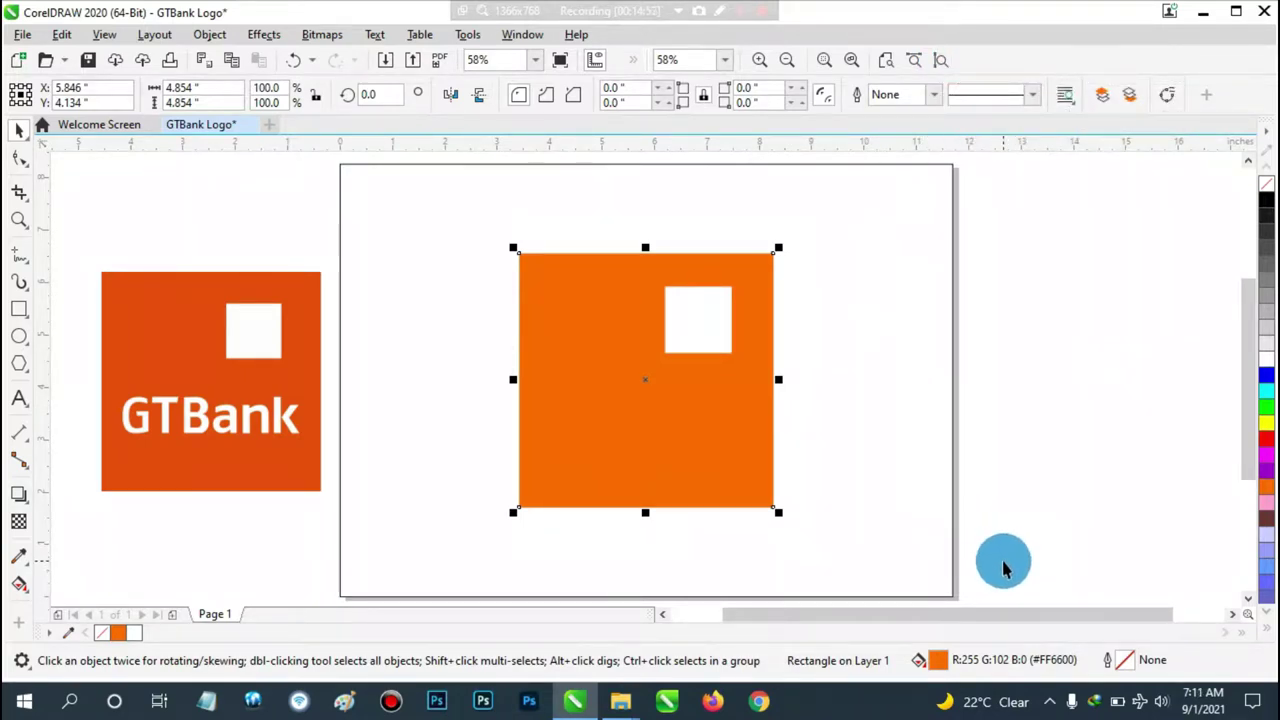
click(858, 260)
click(720, 315)
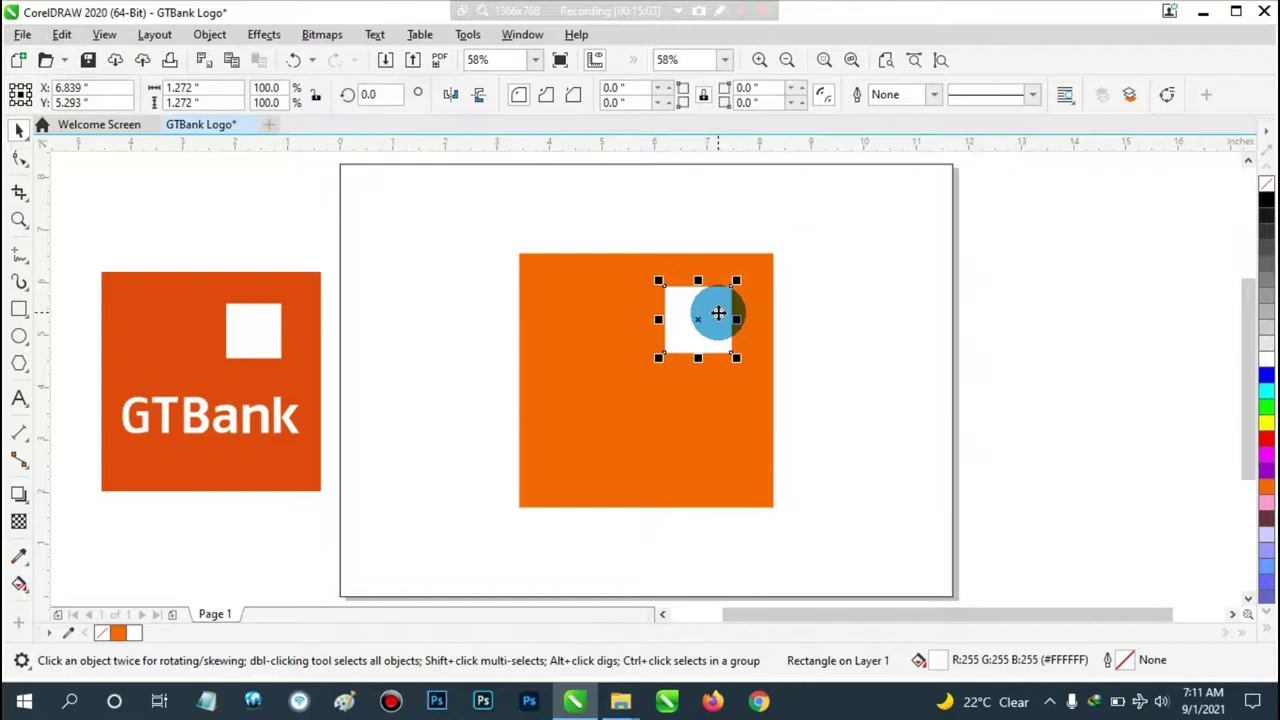
click(727, 405)
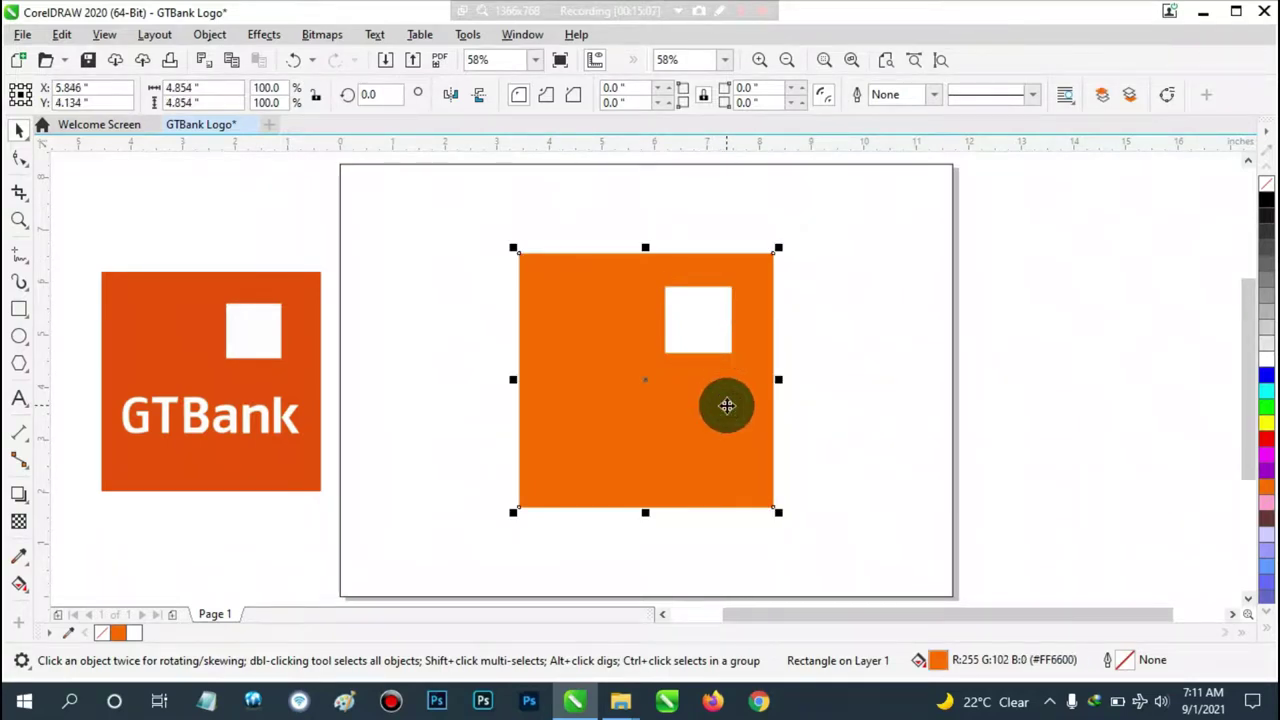
click(990, 565)
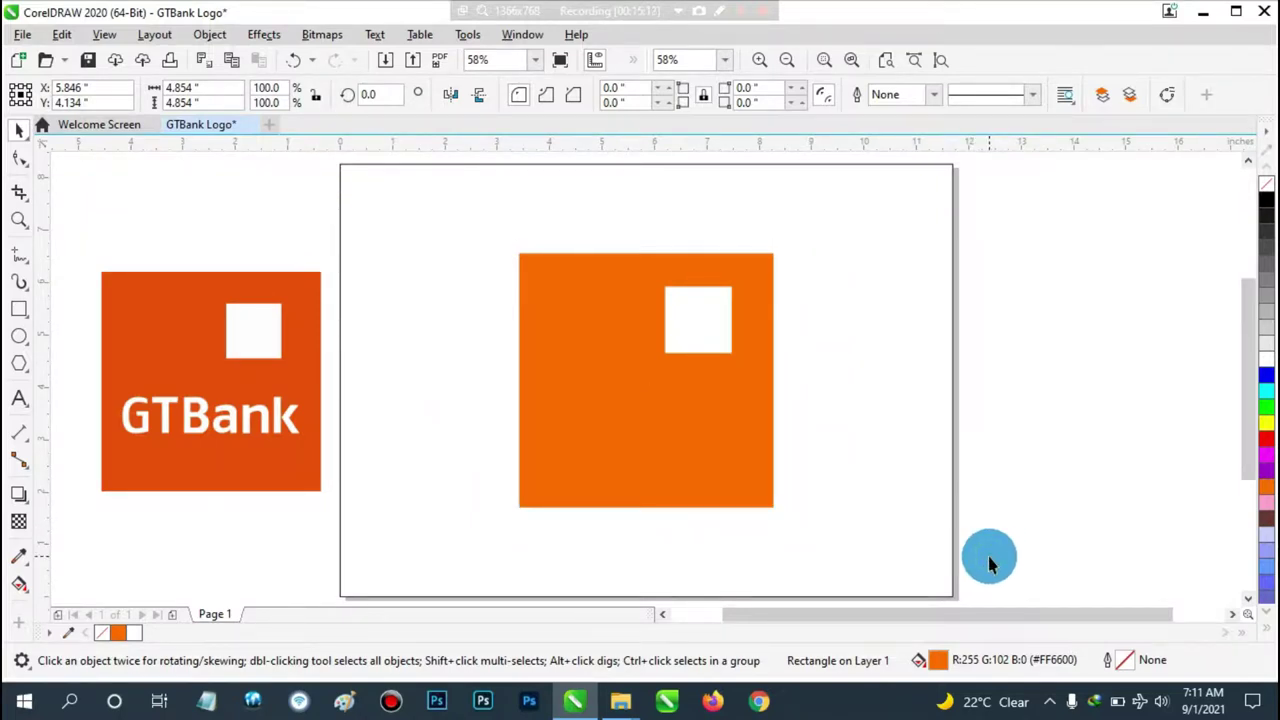
click(717, 434)
click(696, 298)
click(580, 305)
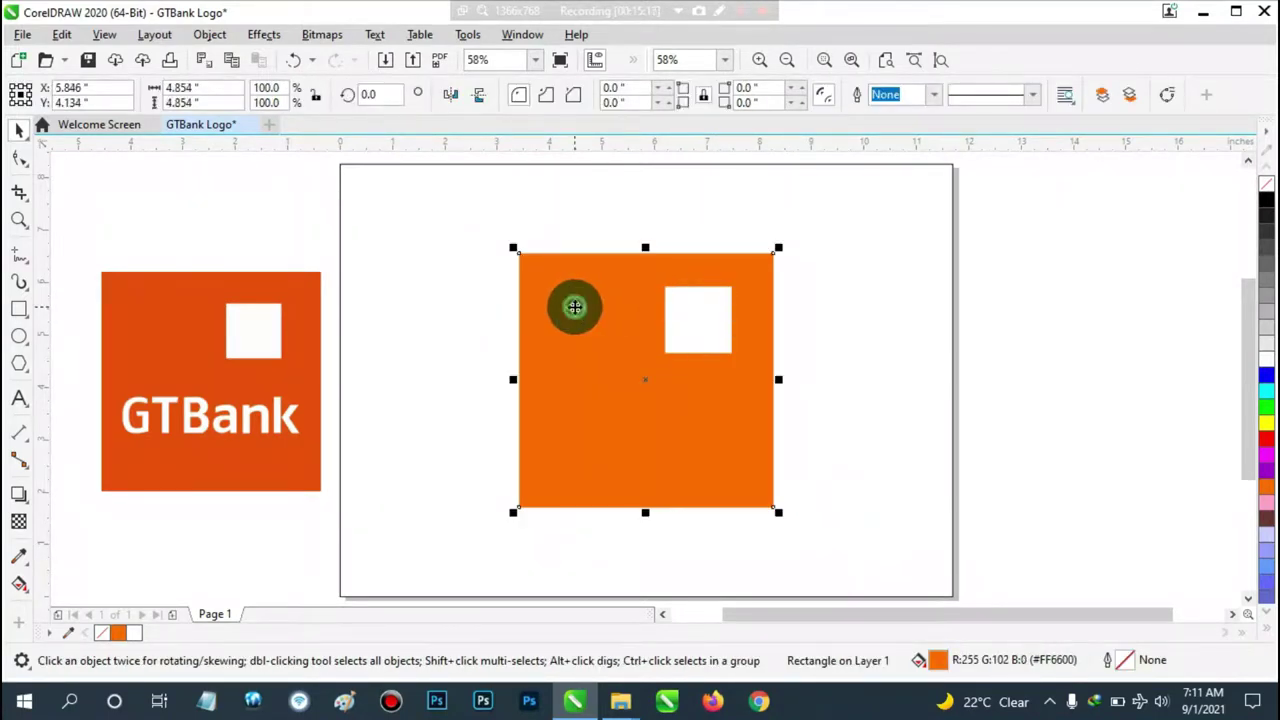
click(697, 321)
drag(697, 321, 693, 335)
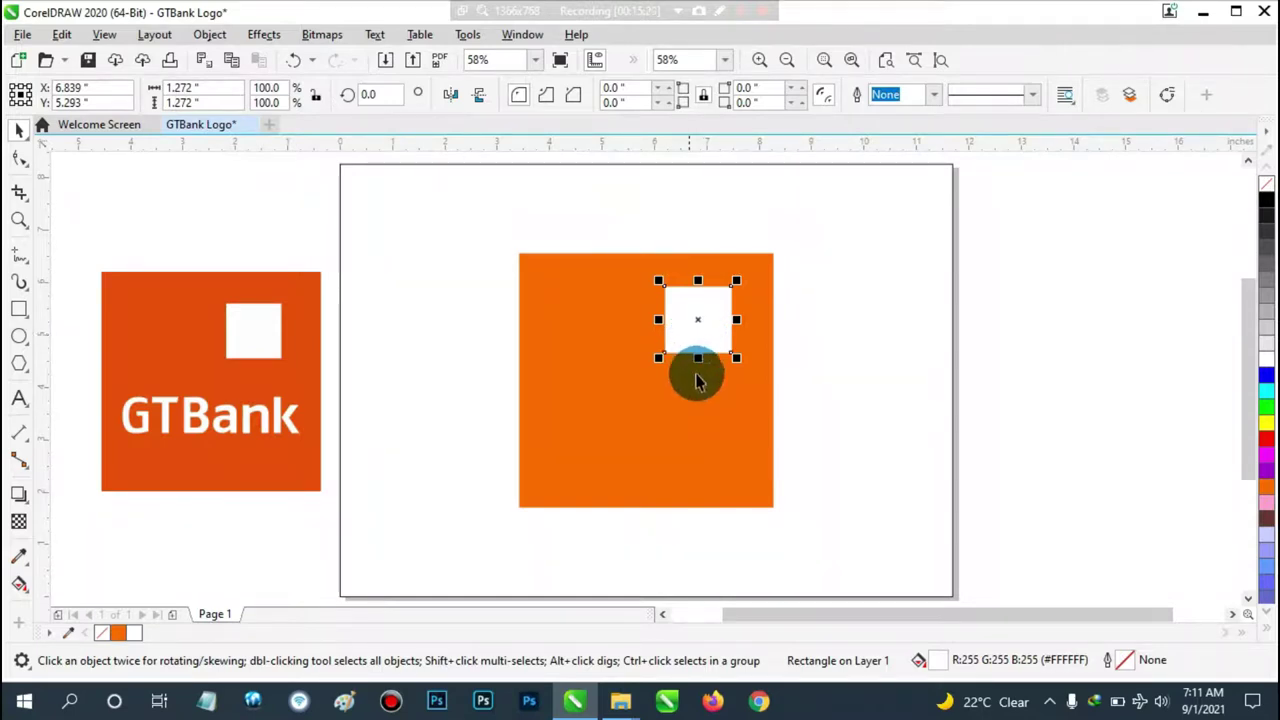
Select the white square, add the orange square, and choose Group from the context menu.
click(826, 333)
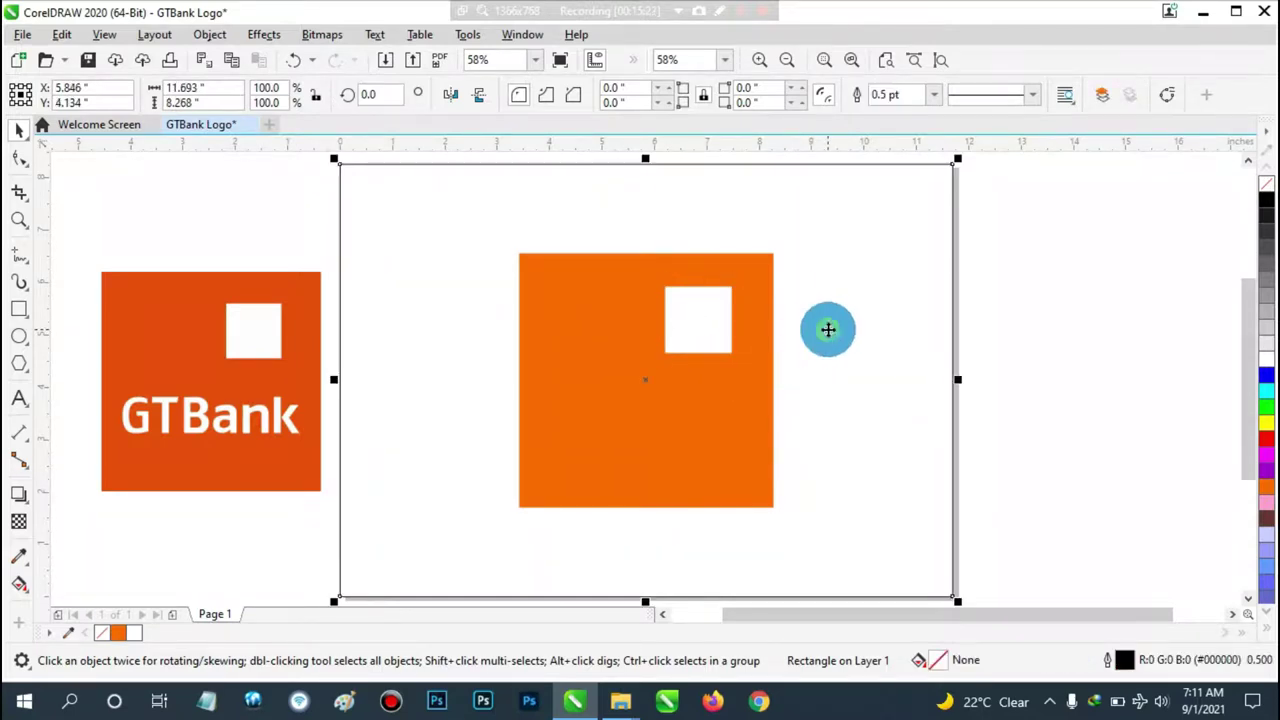
click(720, 322)
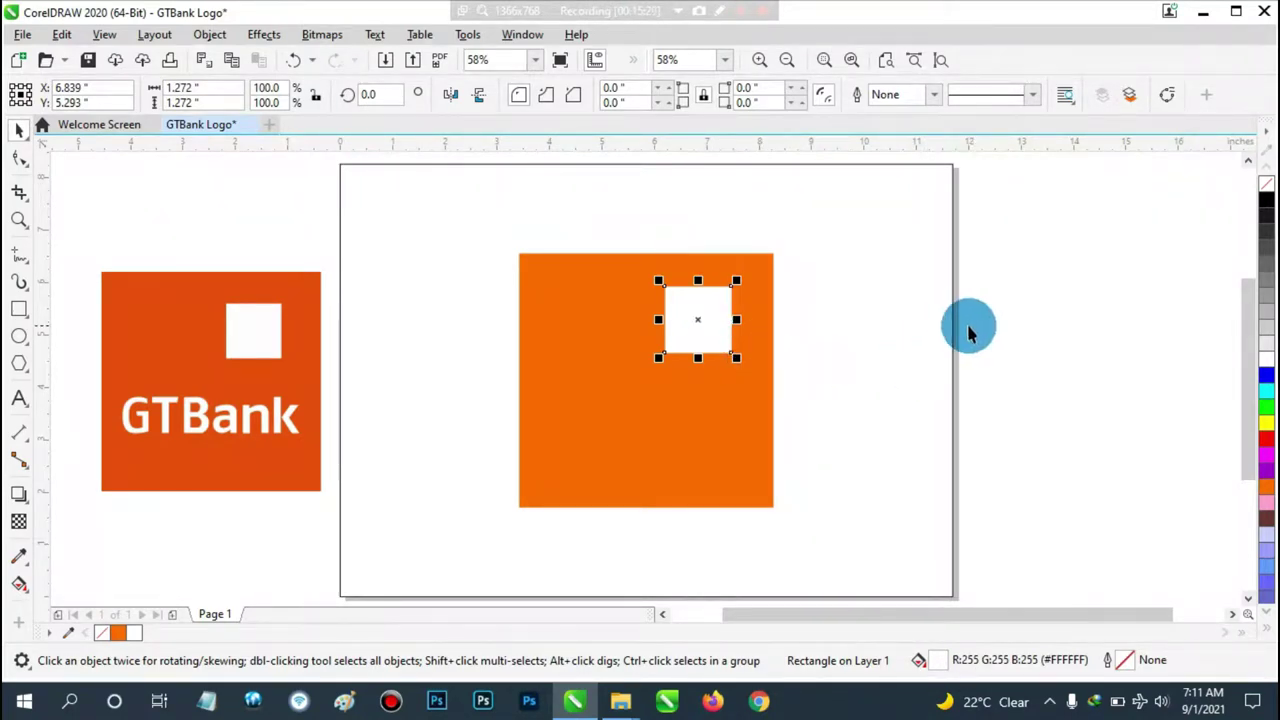
click(1000, 333)
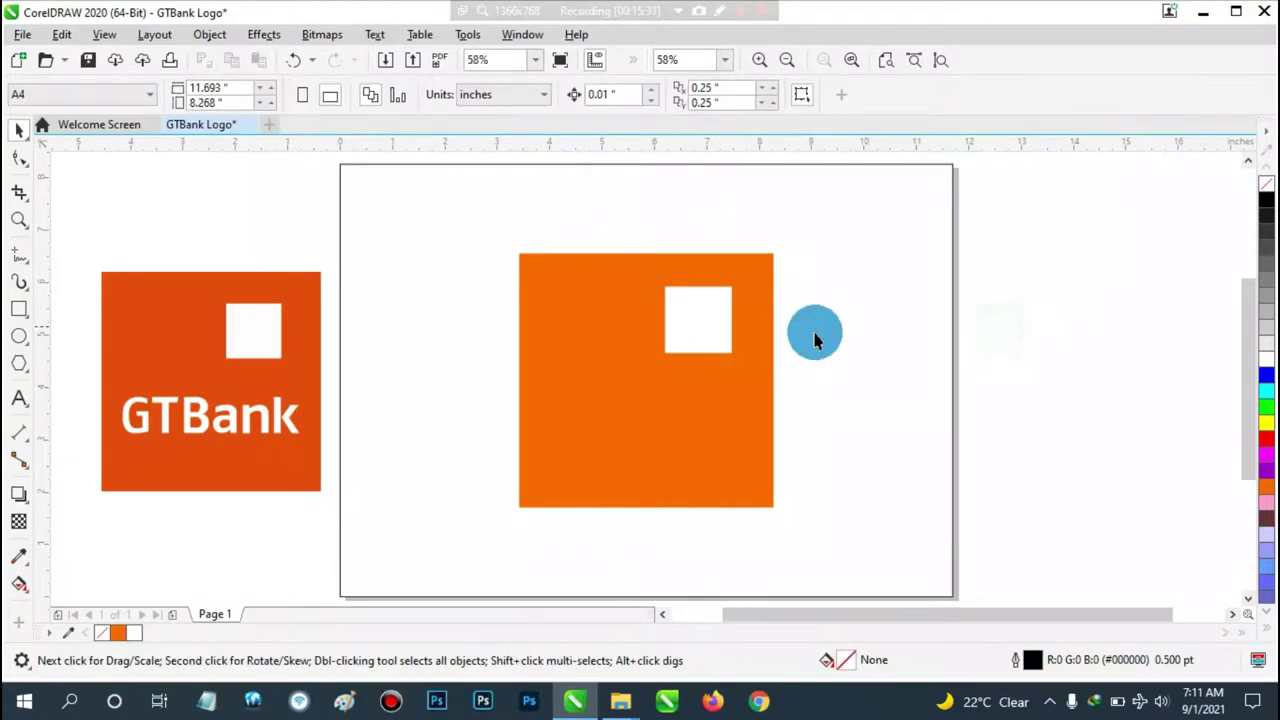
click(700, 330)
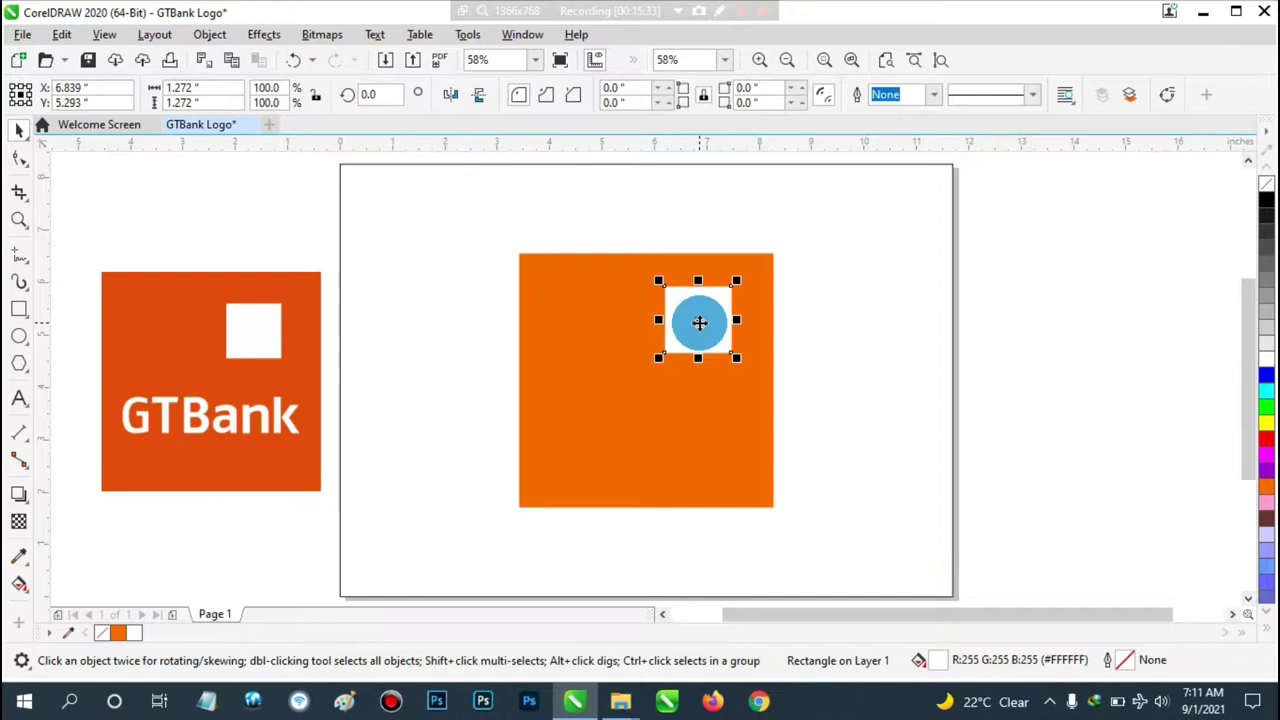
shift+click(719, 410)
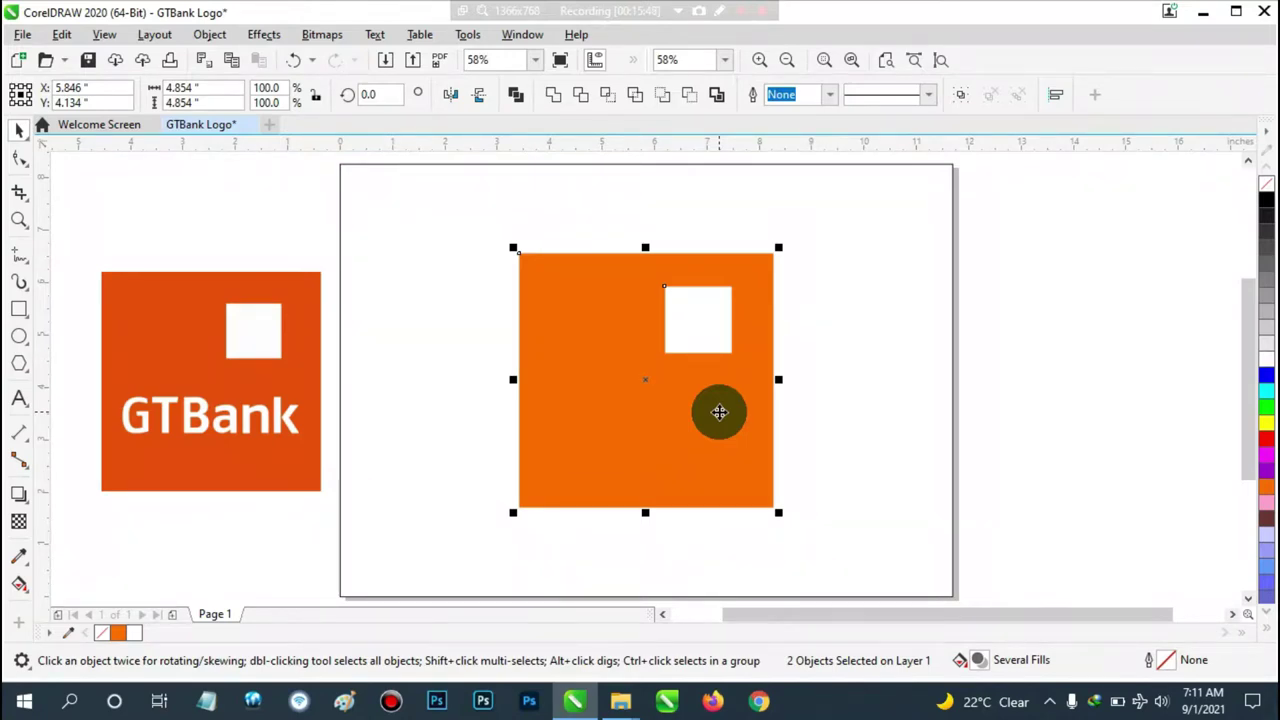
right_click(719, 412)
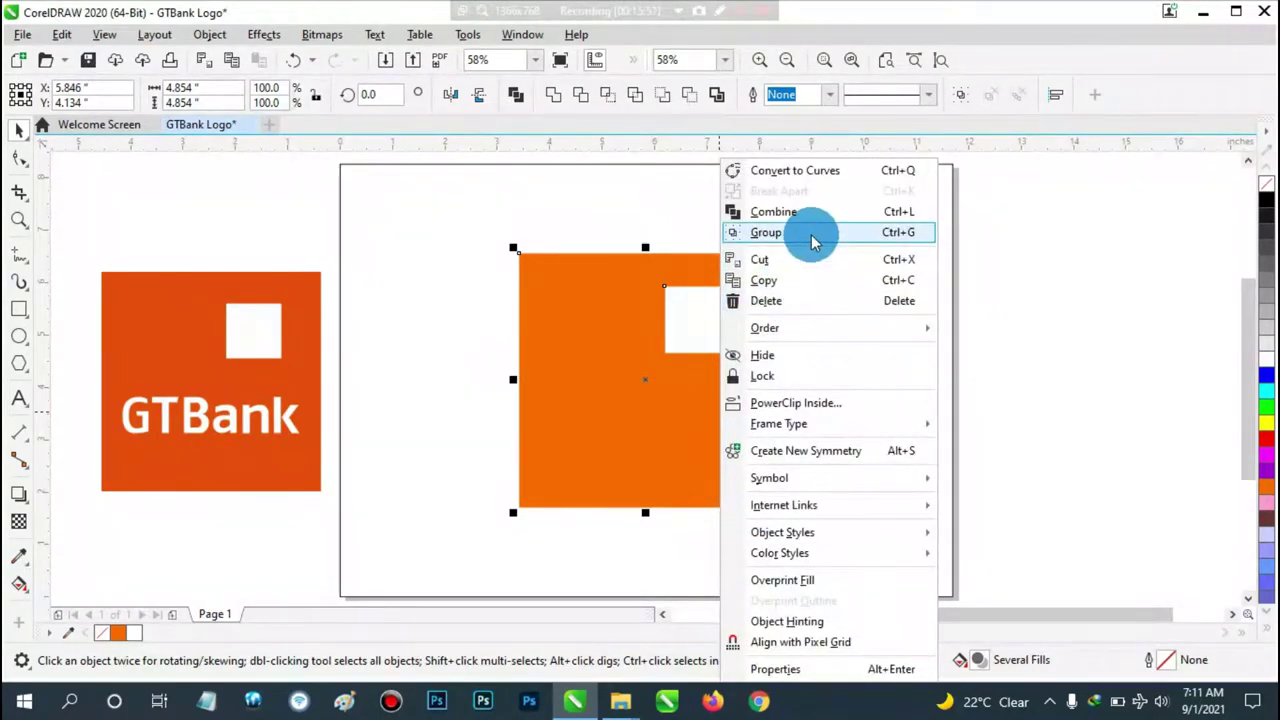
click(1001, 275)
Marquee-select the orange and white squares and group them into one 2-object group.
click(980, 365)
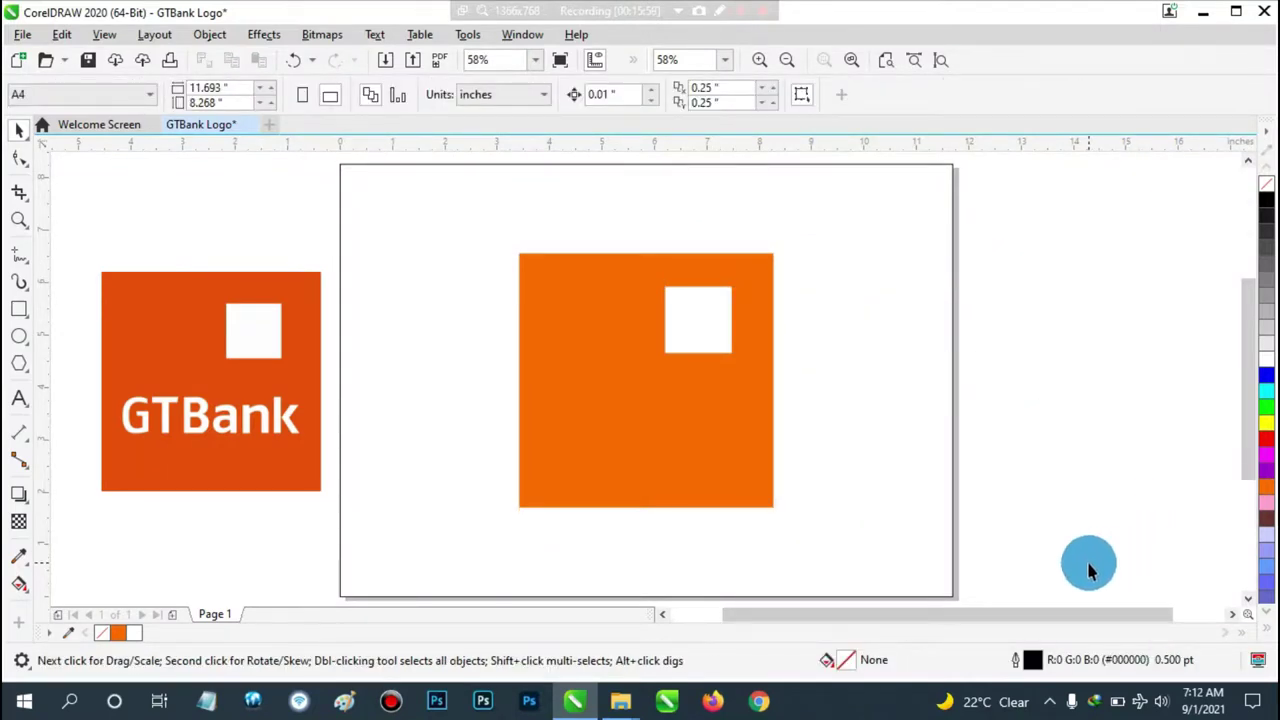
drag(1089, 562, 458, 218)
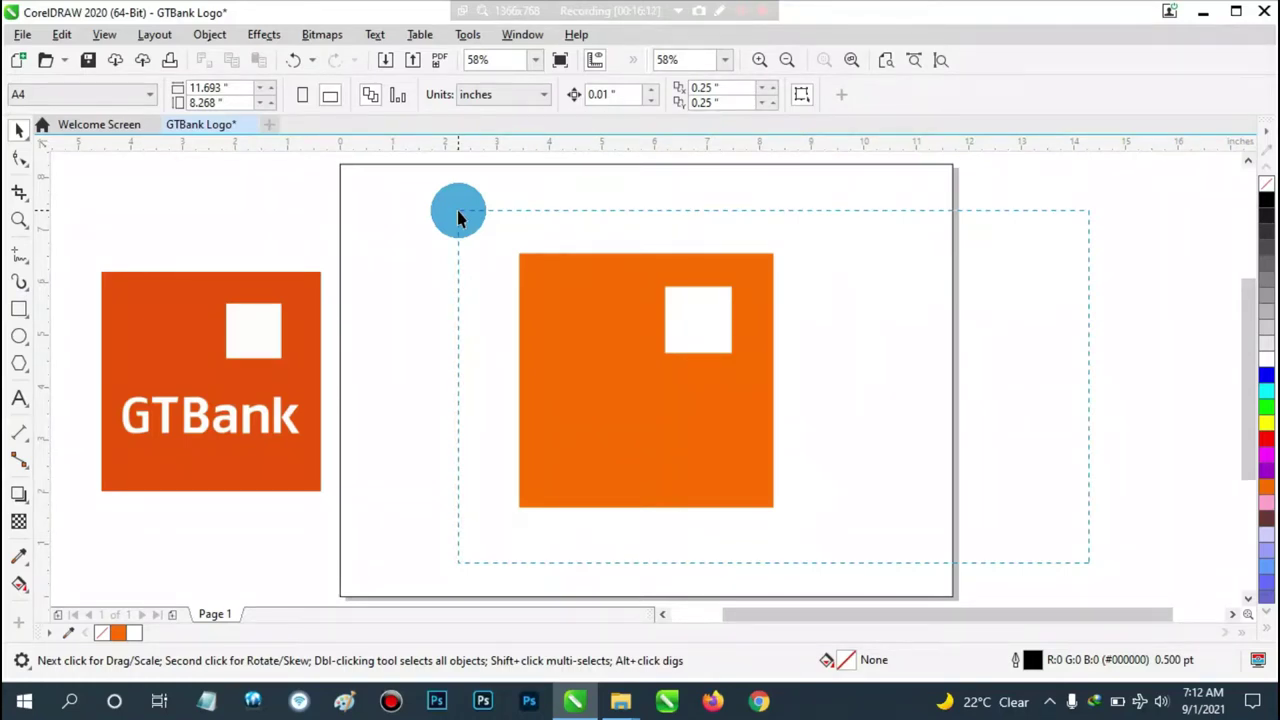
drag(458, 218, 458, 218)
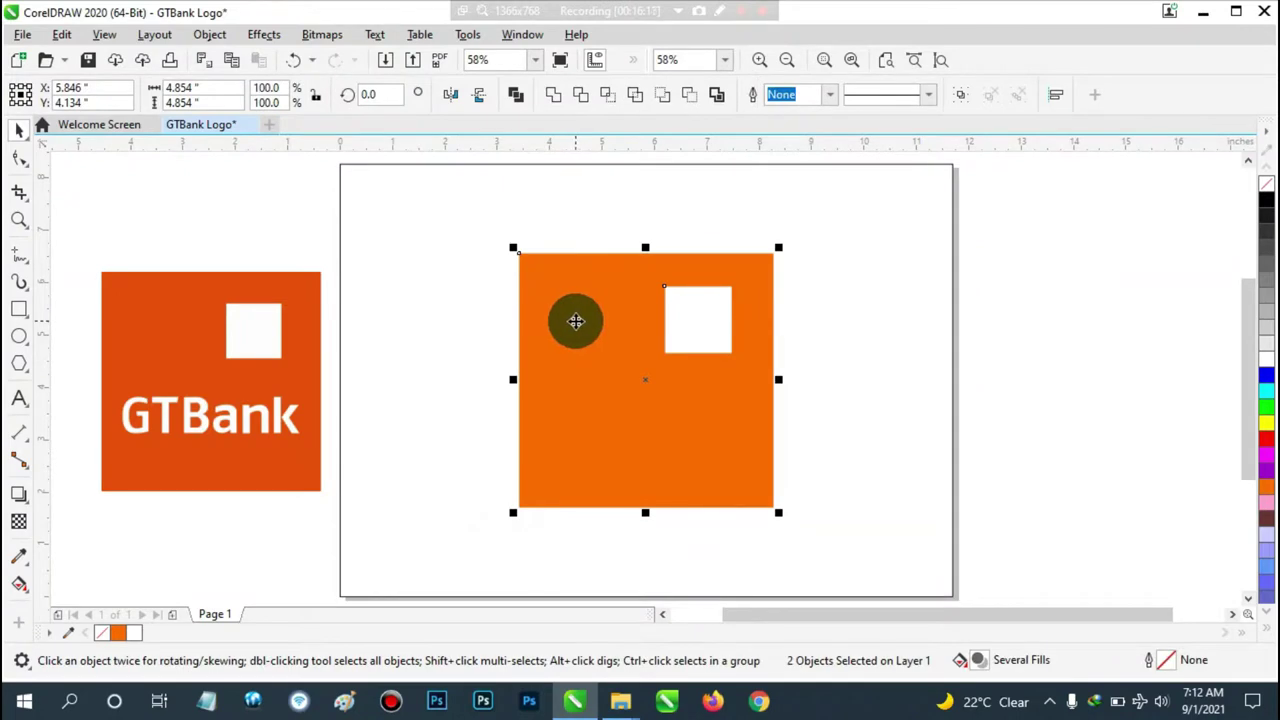
right_click(575, 321)
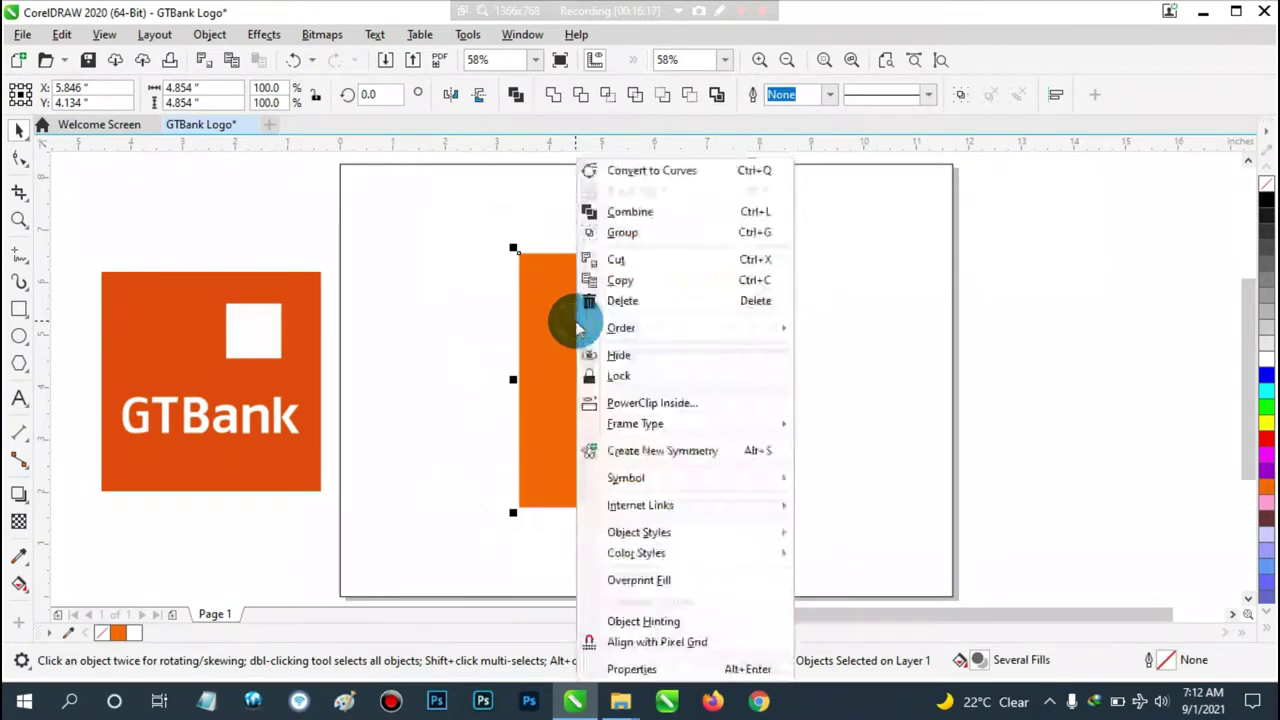
click(645, 235)
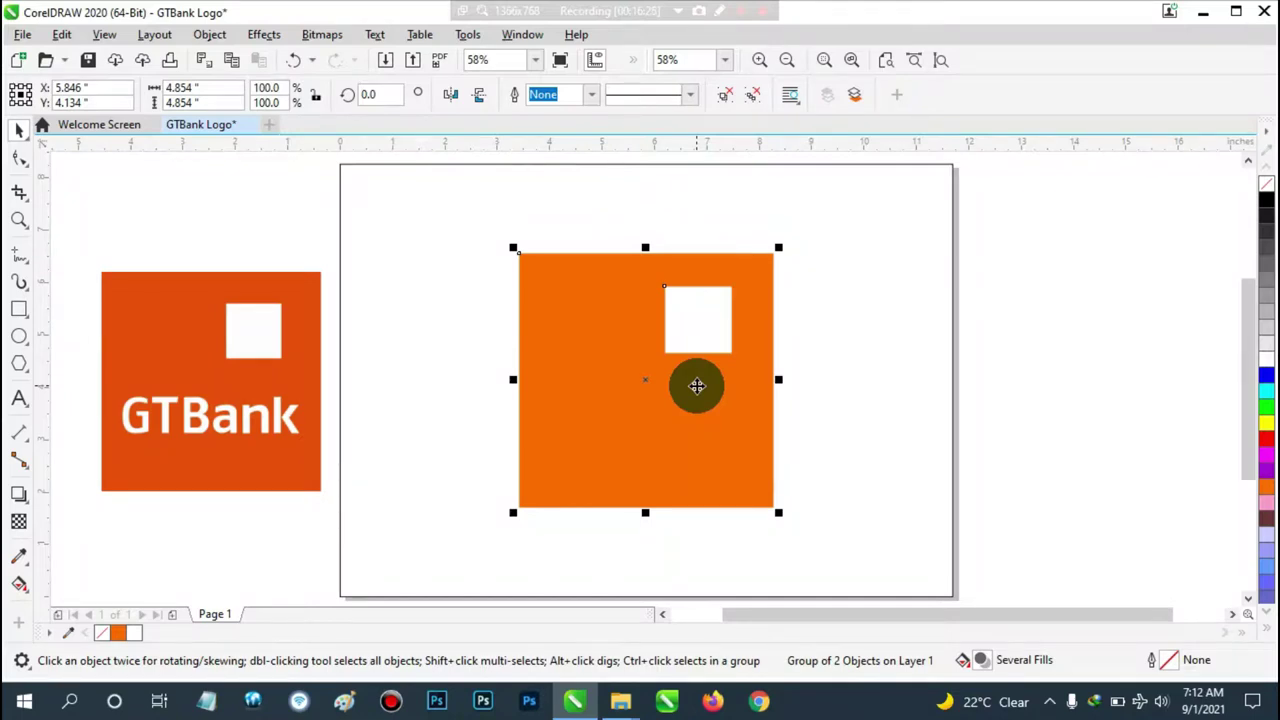
right_click(697, 386)
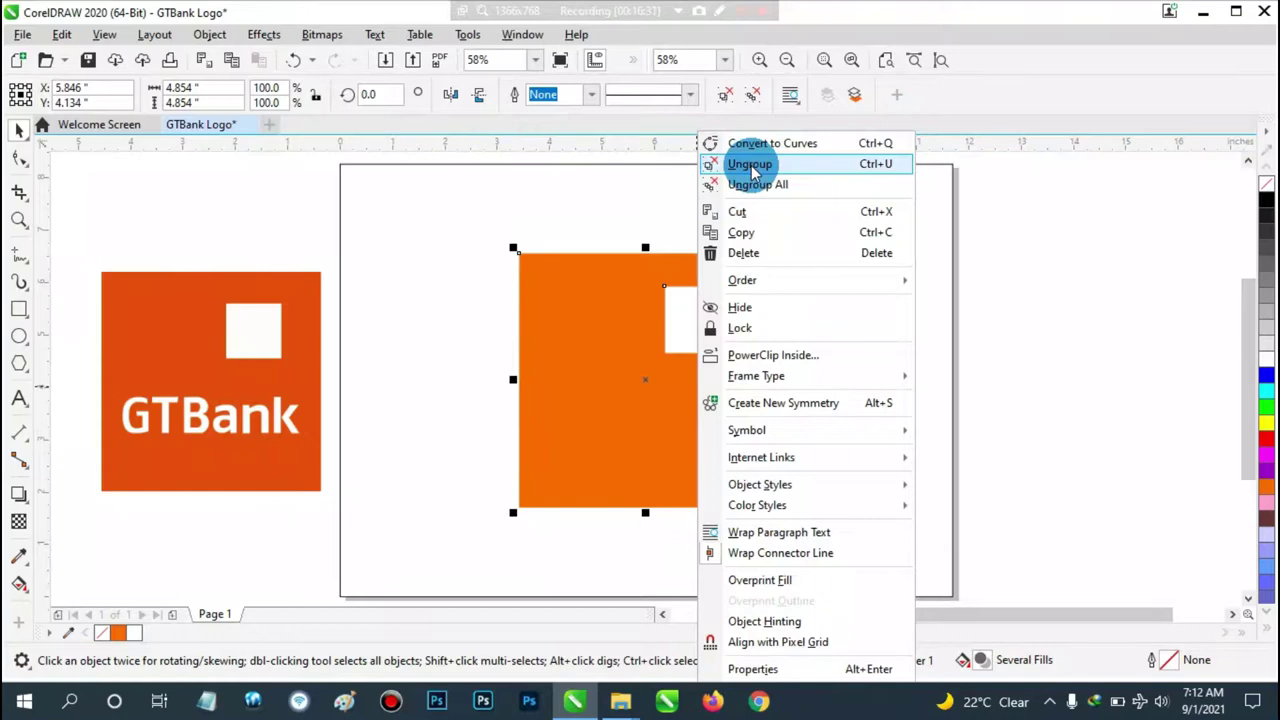
click(1049, 304)
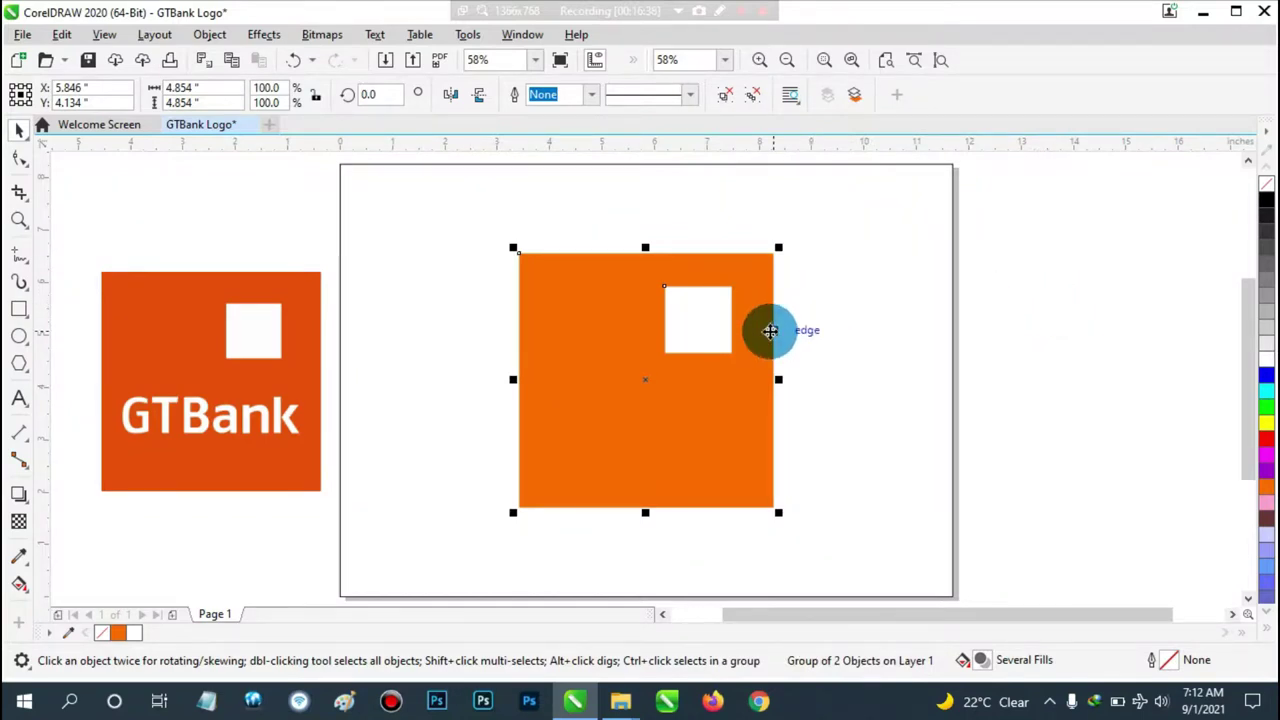
Add a 24 pt Arial 'GTBank' text object on the left of the orange square.
click(20, 399)
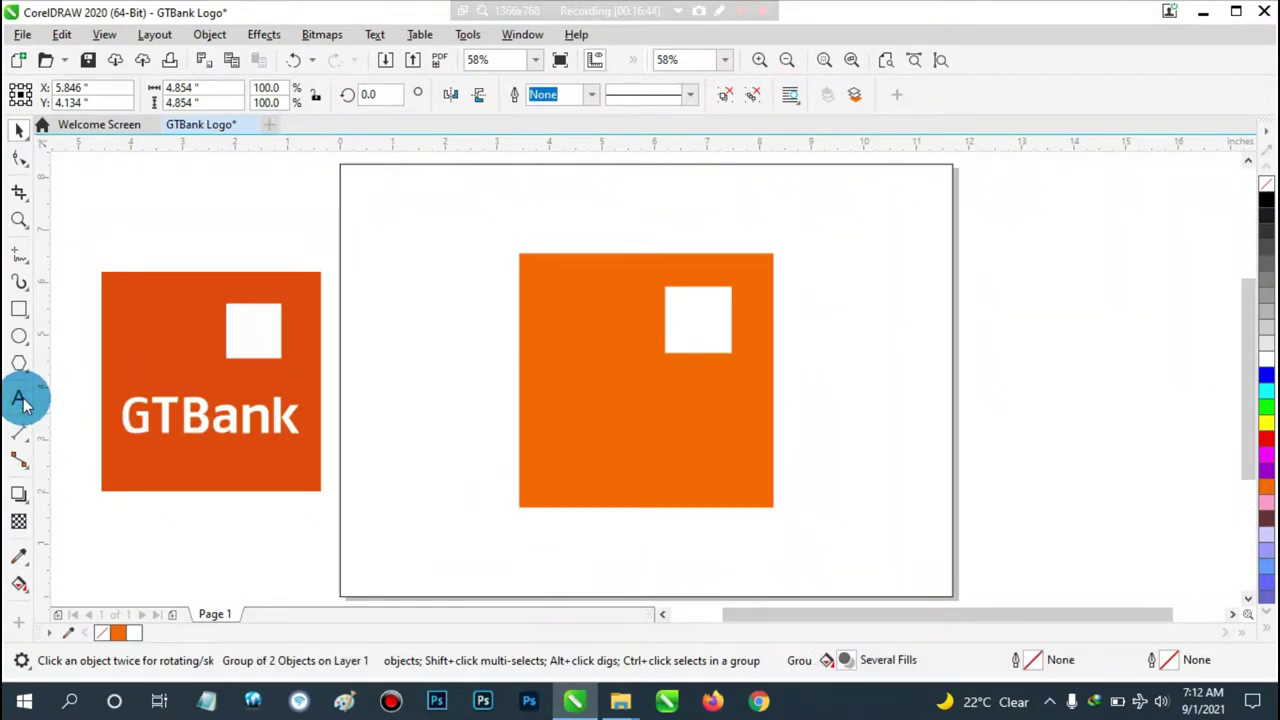
click(560, 410)
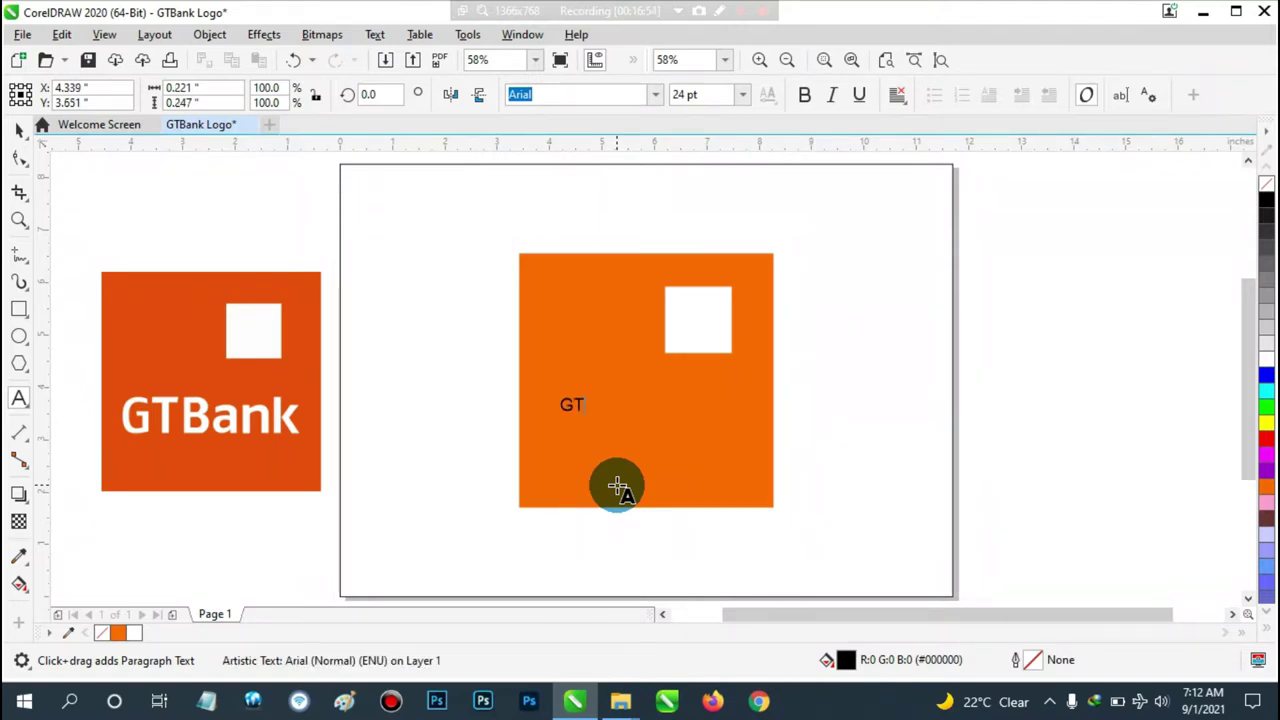
text(Bank)
click(614, 410)
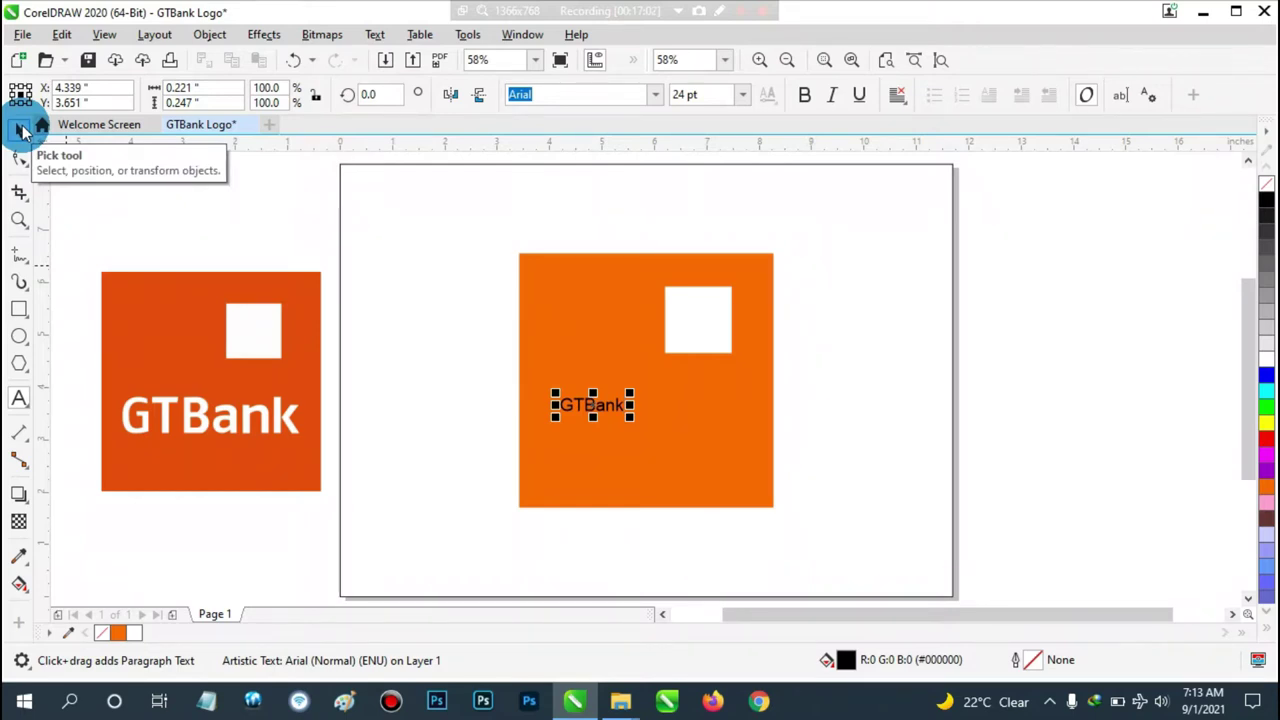
Scale the GTBank text to about 75 pt, make it bold and white, and lower it.
click(22, 130)
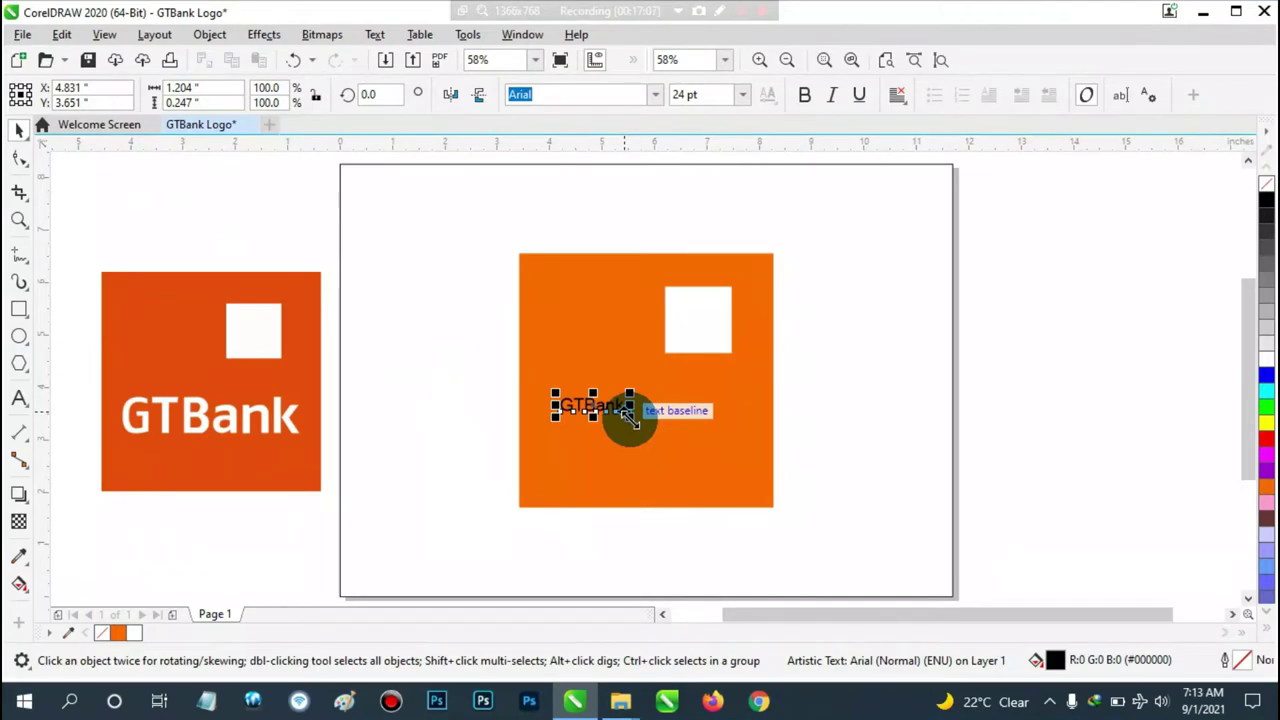
drag(628, 414, 758, 507)
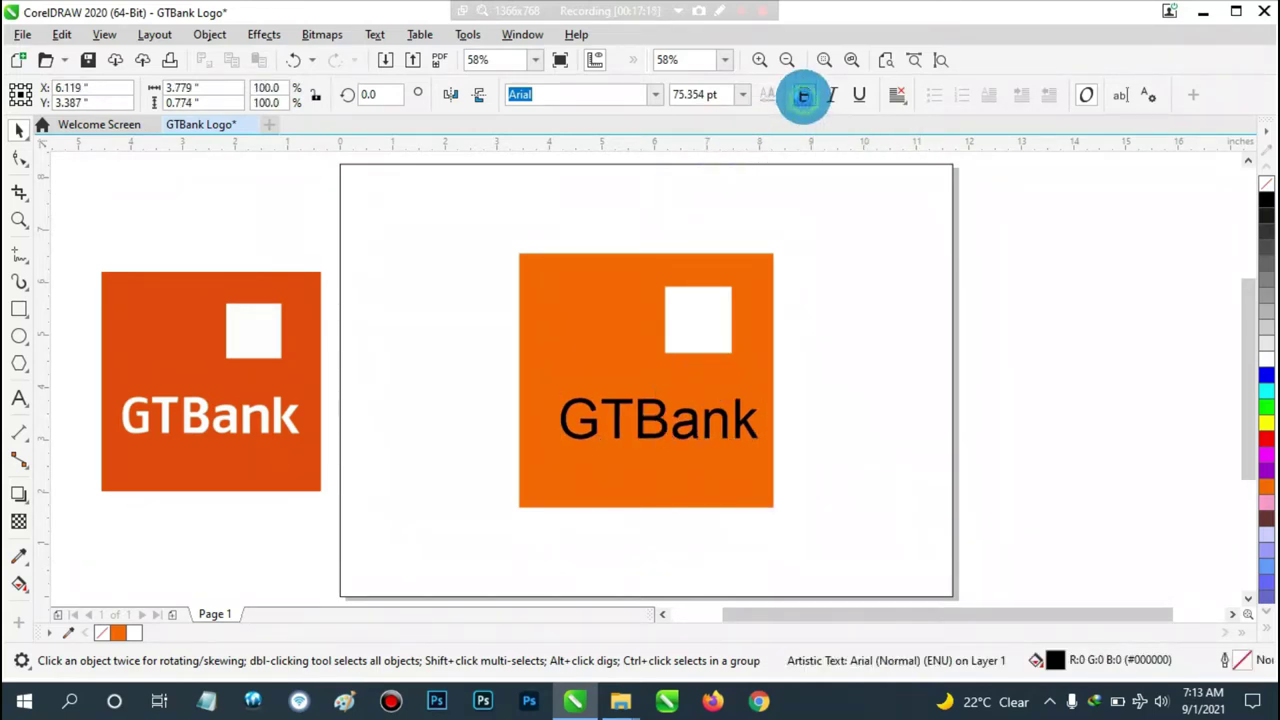
click(805, 97)
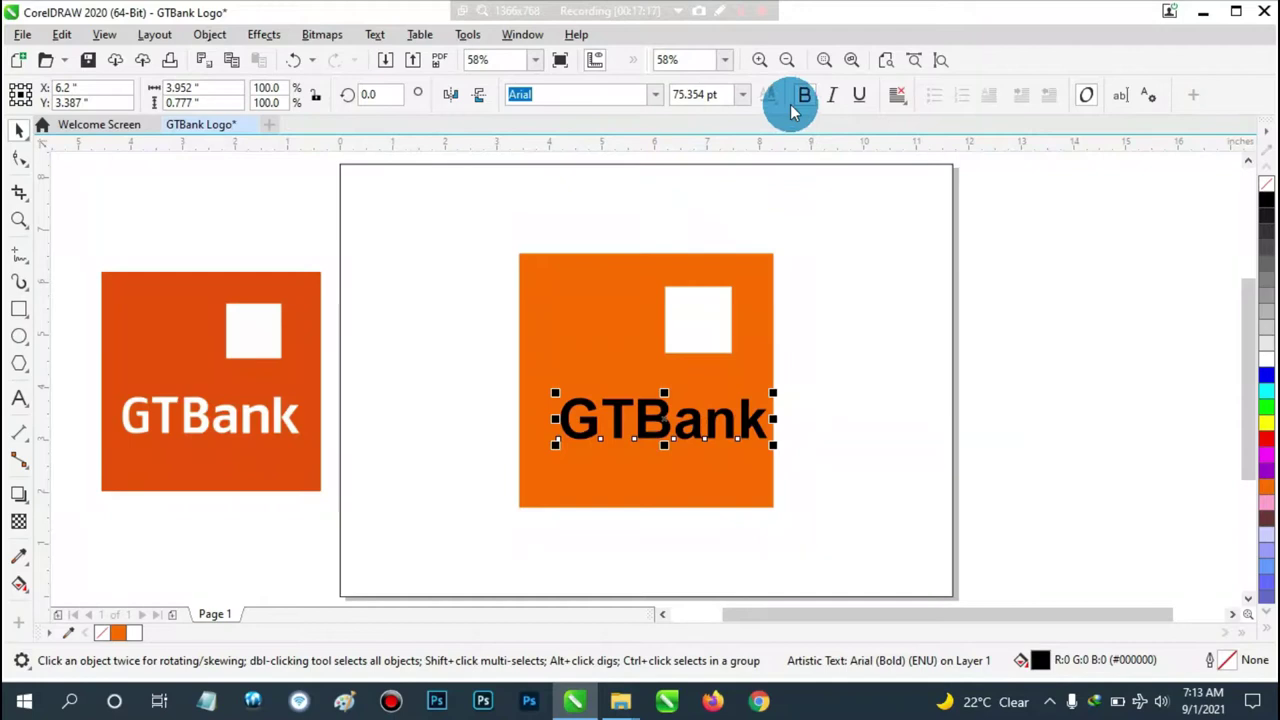
mouse_move(663, 418)
mouse_down()
mouse_move(649, 443)
mouse_move(648, 423)
mouse_up()
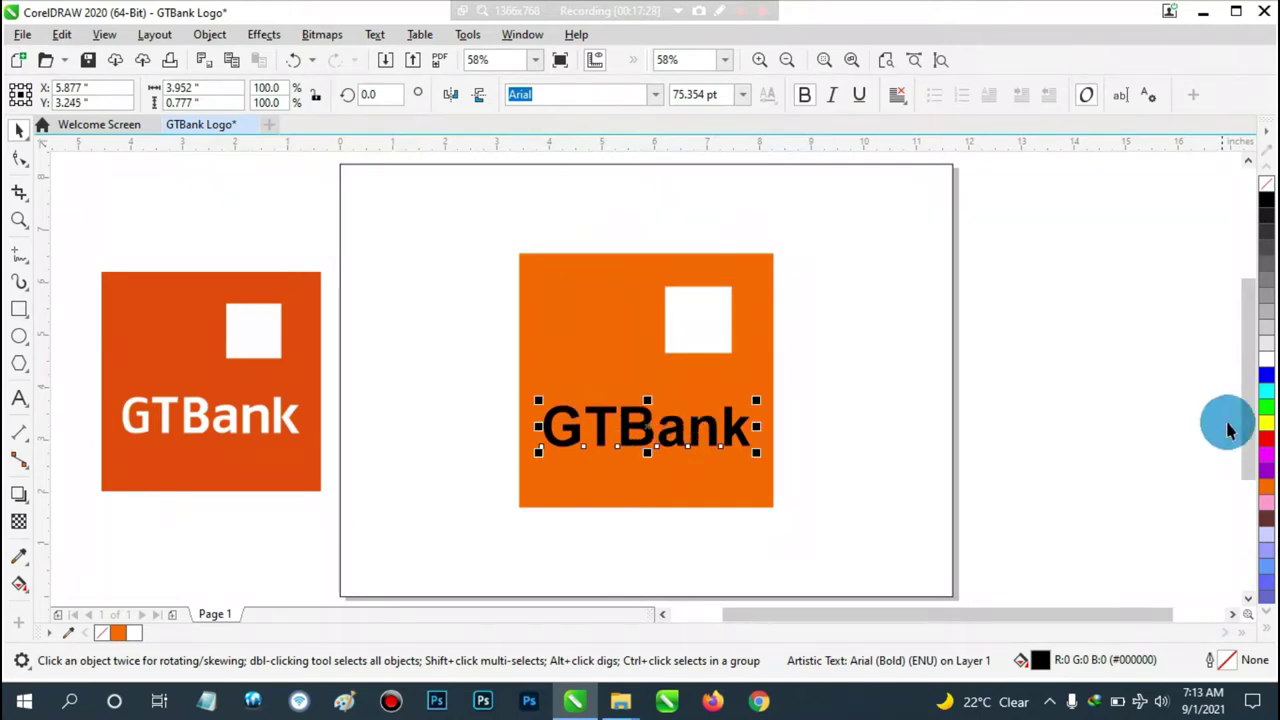
click(1265, 362)
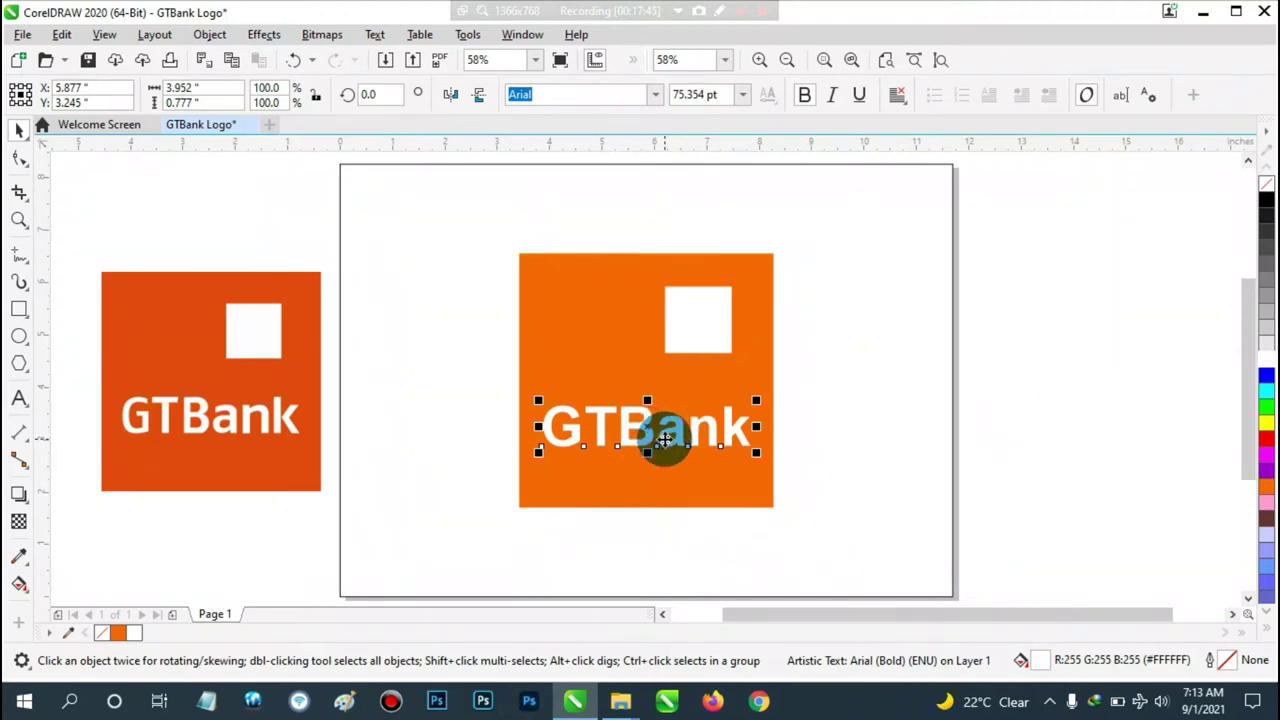
Centre the GTBank text on the orange square and group them with Ctrl+G.
shift+click(621, 292)
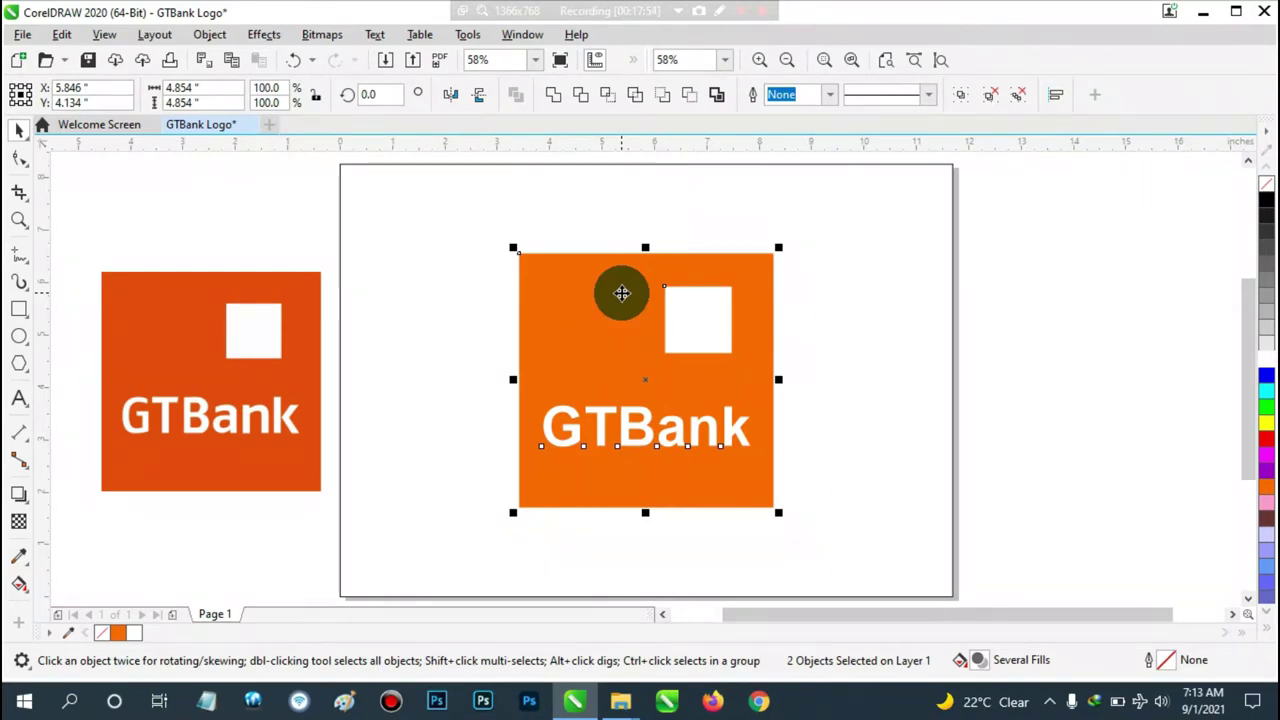
key(c)
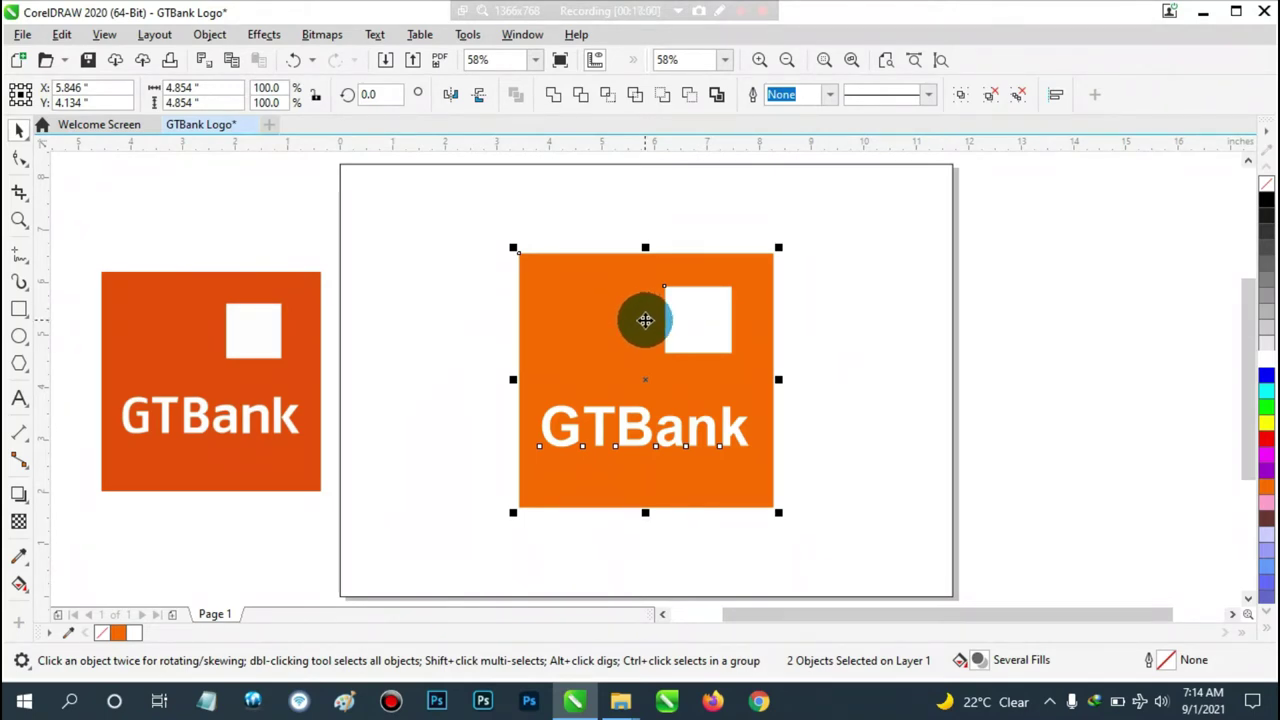
key(ctrl+g)
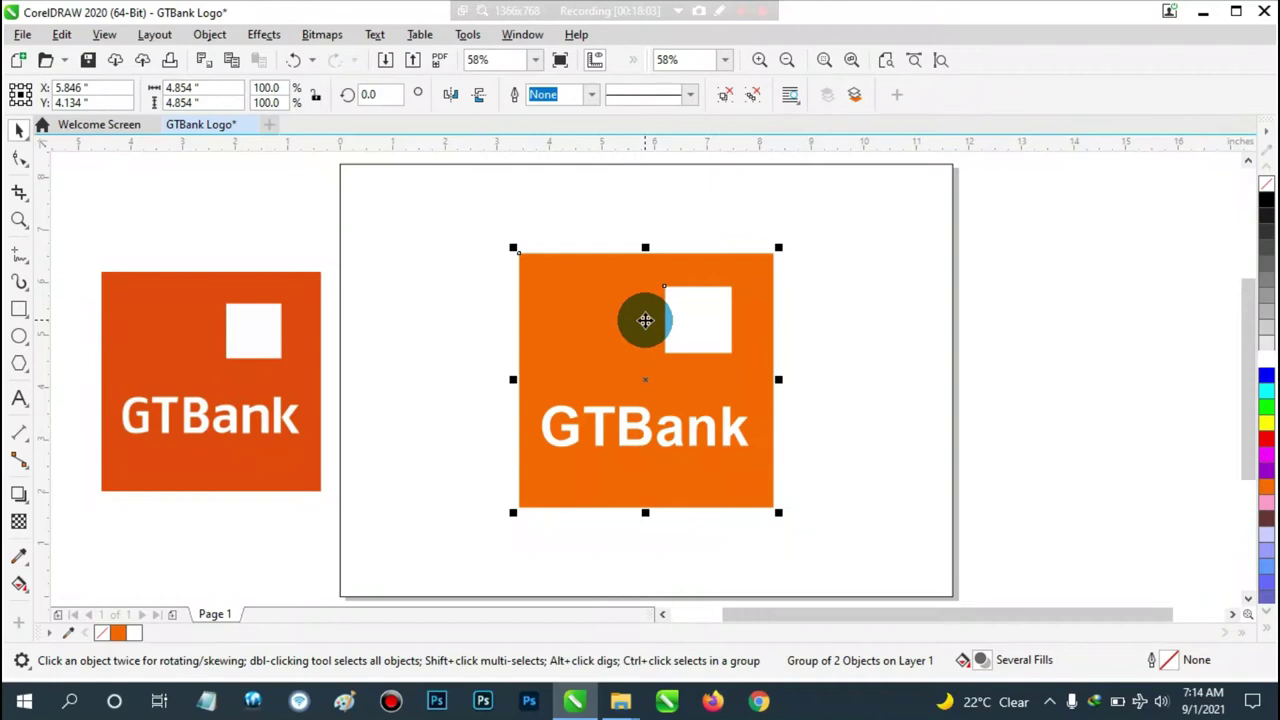
mouse_move(666, 371)
mouse_down()
mouse_move(711, 489)
mouse_move(648, 333)
mouse_move(689, 357)
mouse_move(680, 366)
mouse_up()
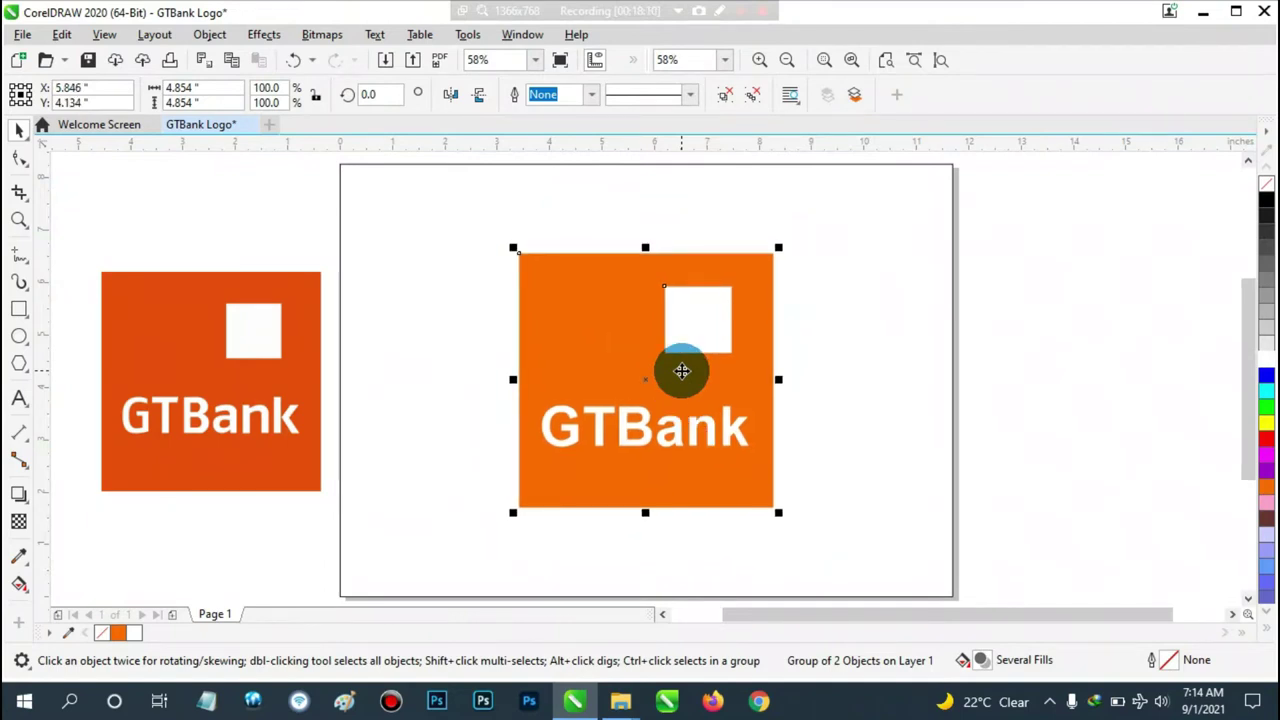
Delete the reference GTBank bitmap, leaving the grouped logo at X 5.846, Y 4.134 inches.
click(312, 387)
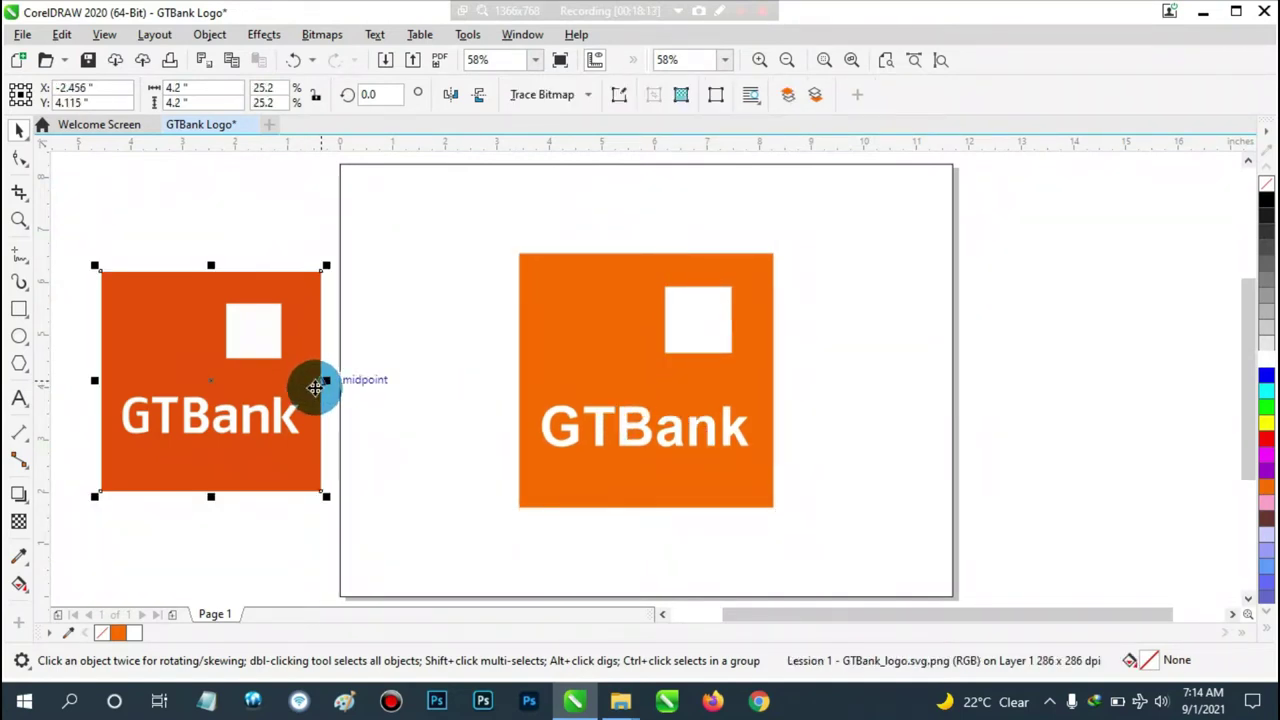
key(Delete)
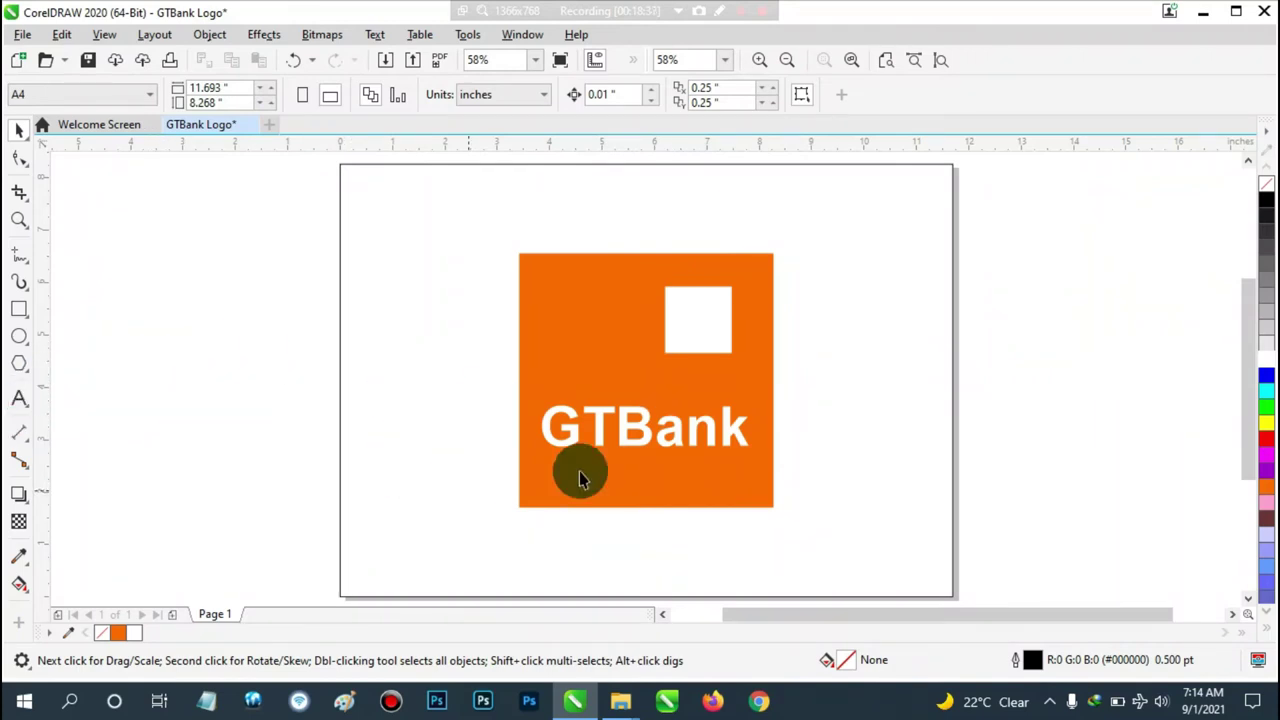
click(725, 389)
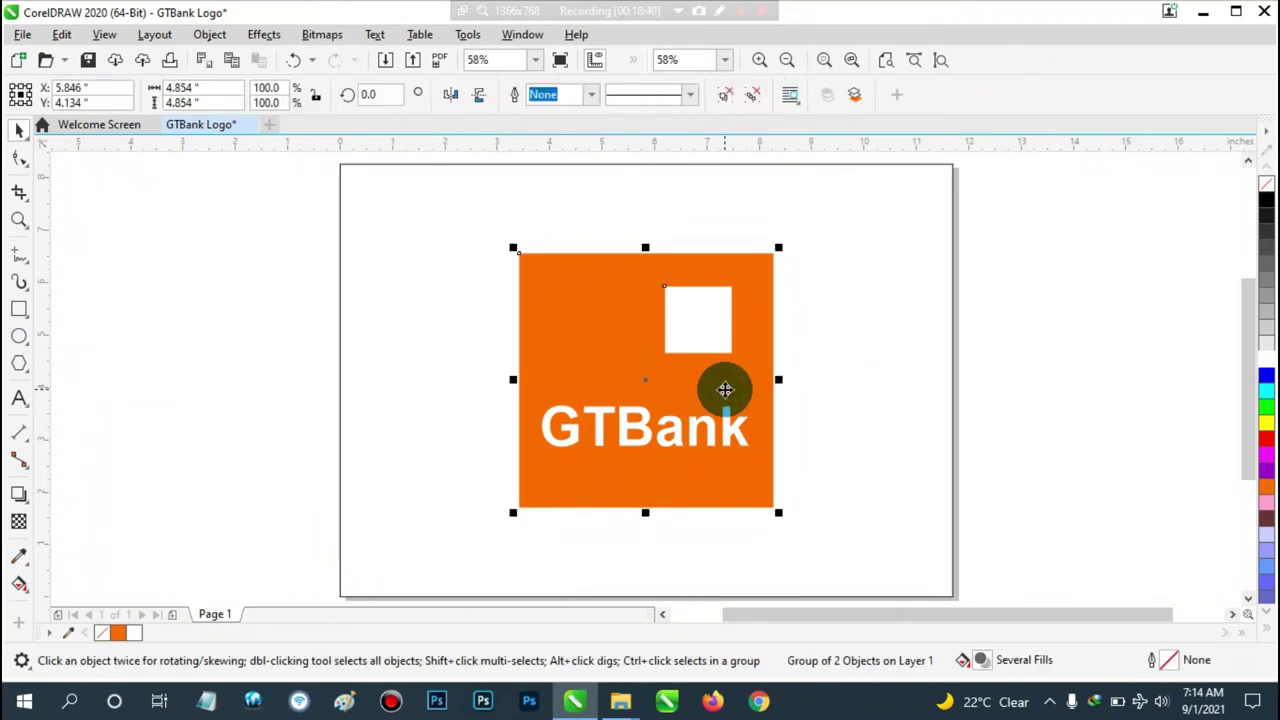
drag(725, 389, 822, 330)
key(ctrl+z)
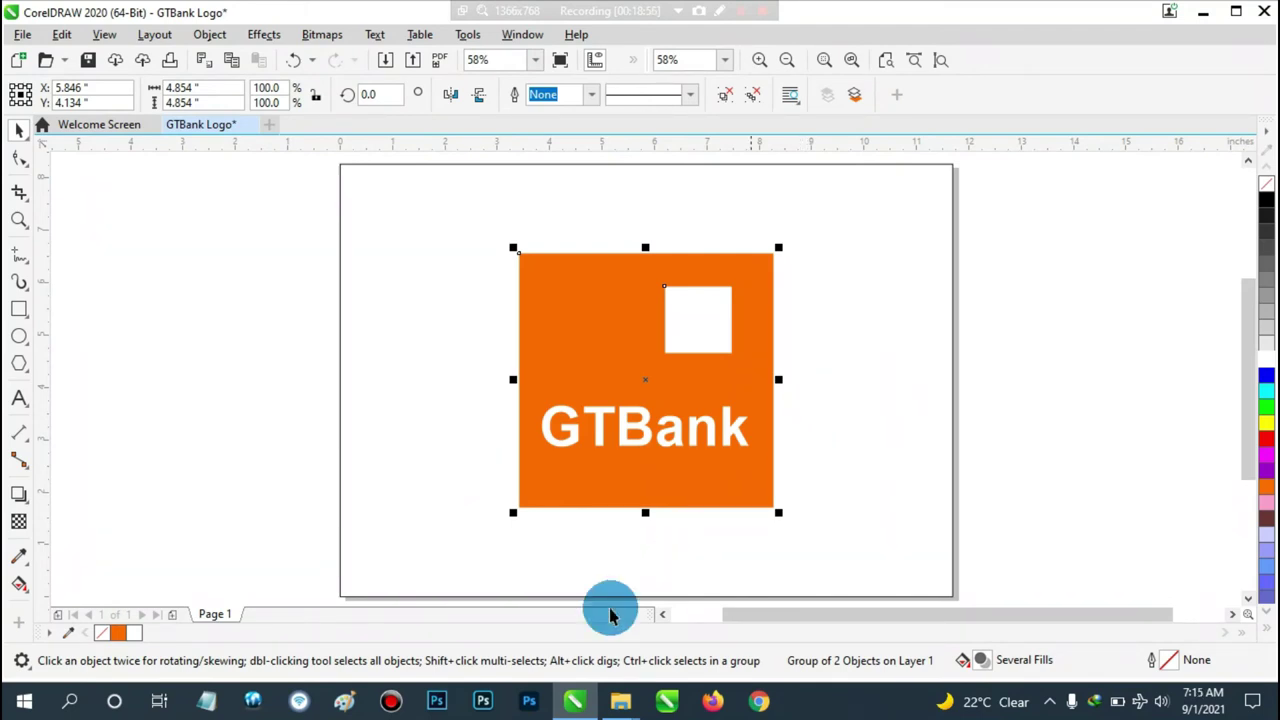
mouse_move(617, 708)
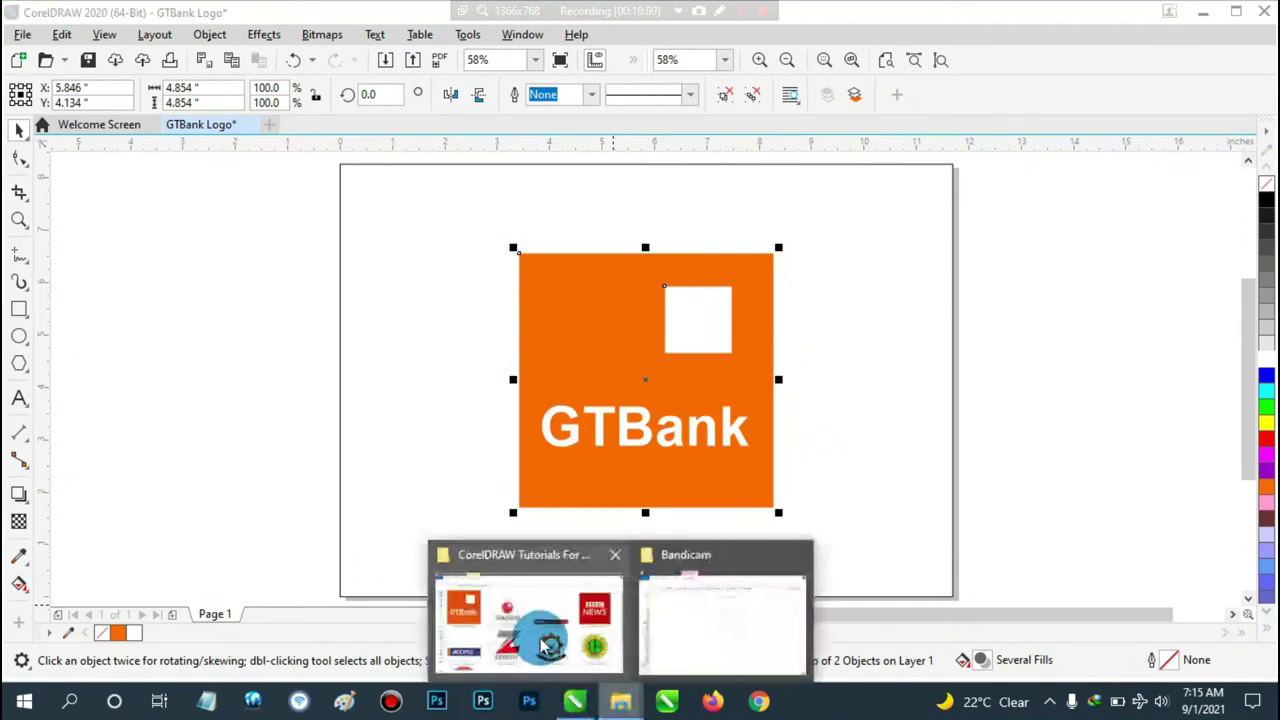
click(503, 606)
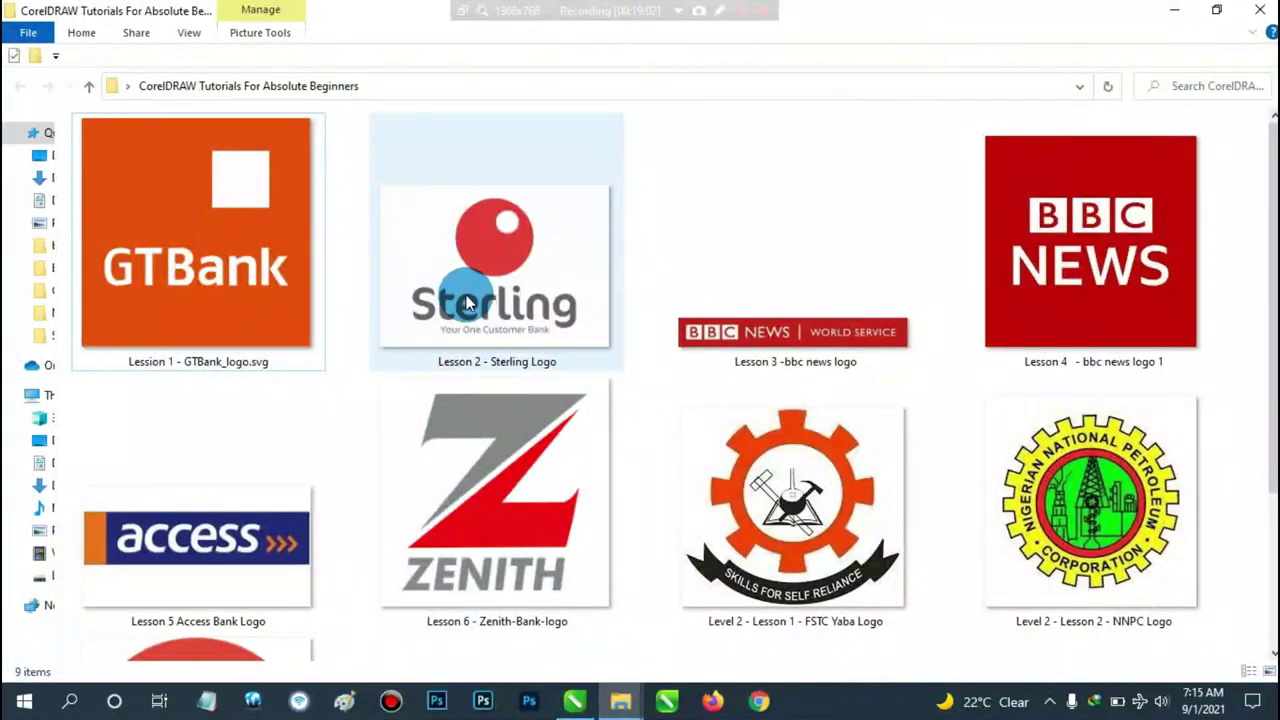
click(222, 288)
click(436, 271)
click(230, 273)
click(482, 272)
click(297, 285)
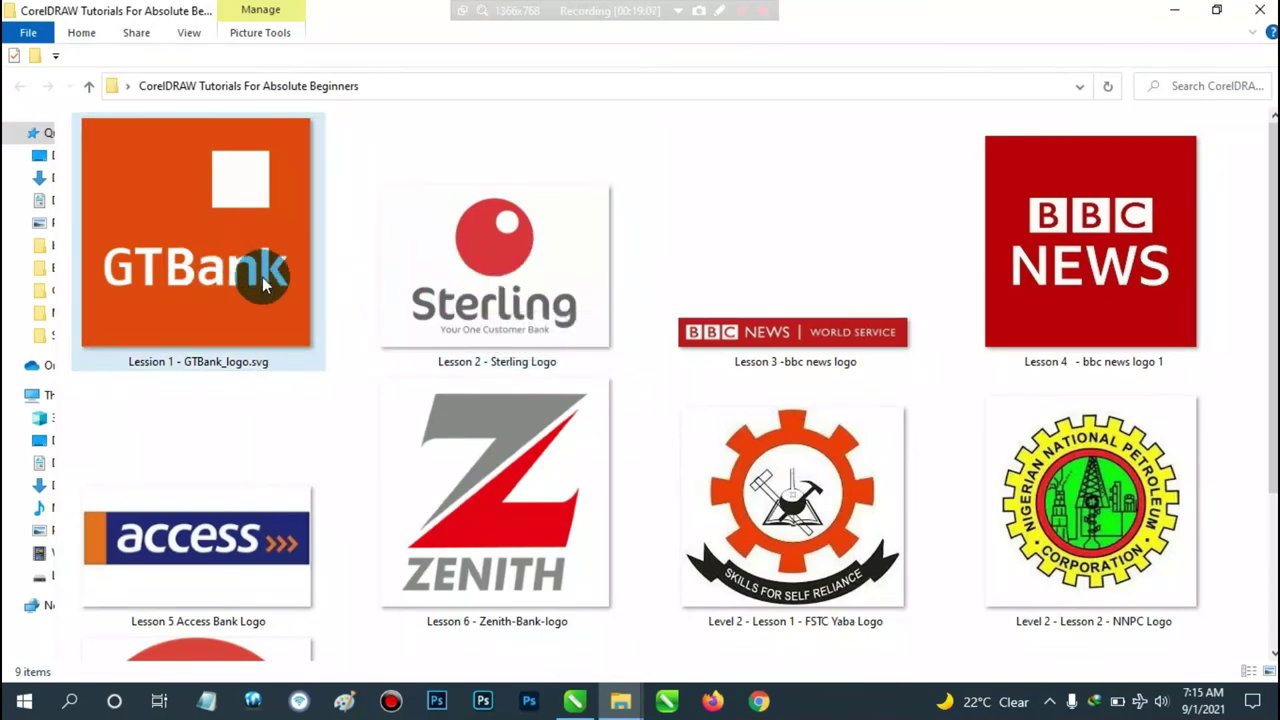
click(487, 277)
click(603, 536)
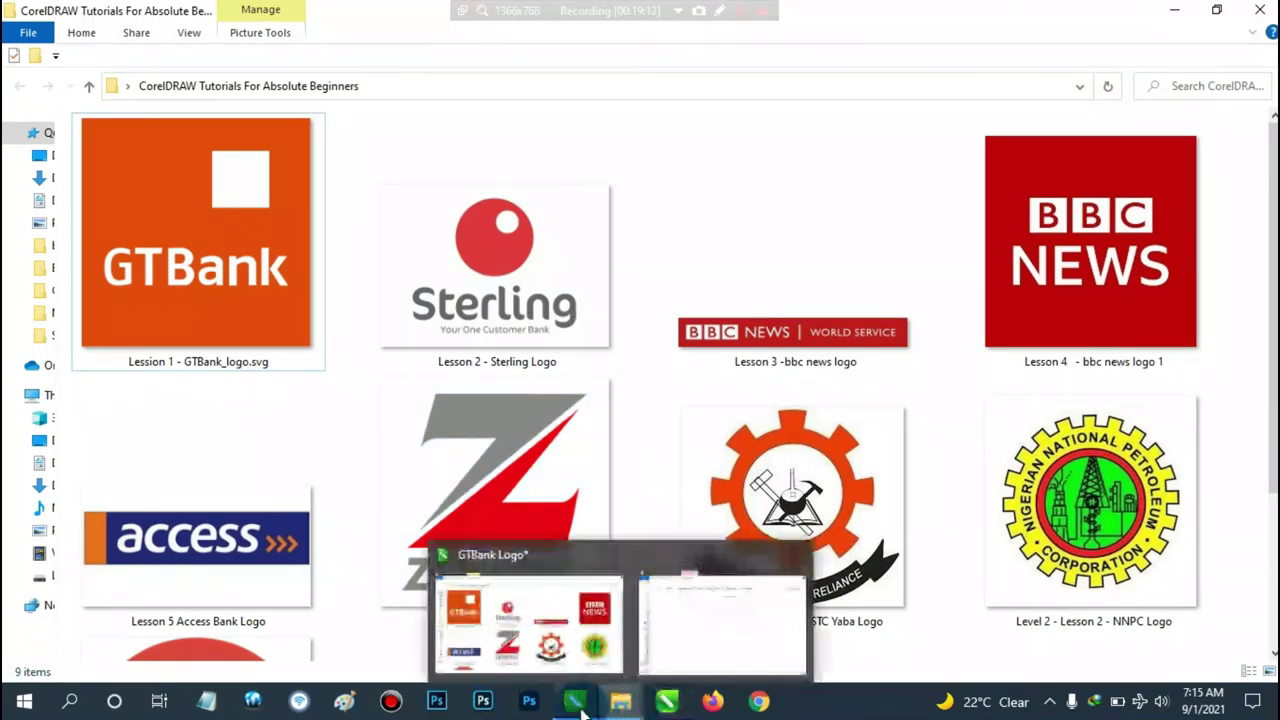
click(655, 590)
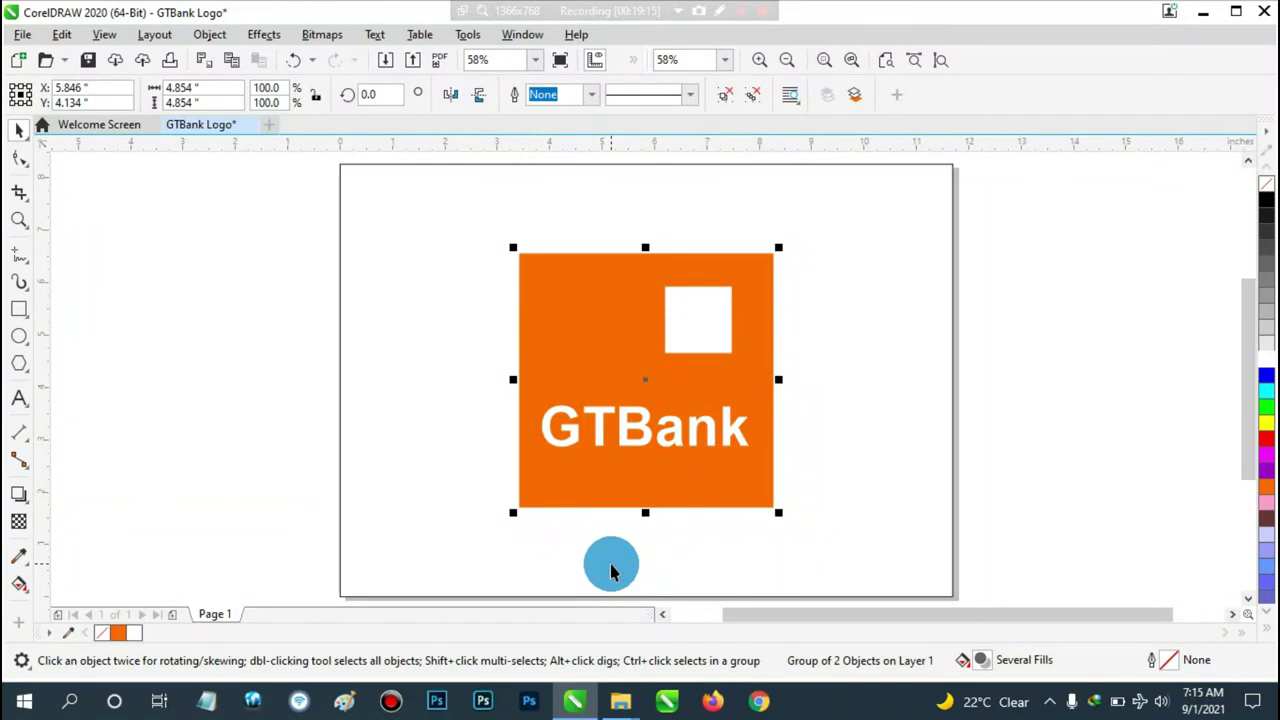